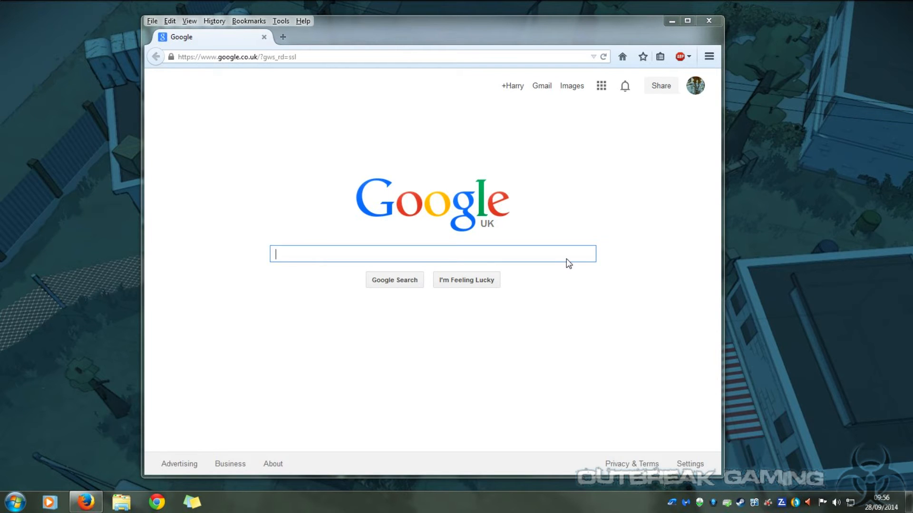
Step: Search the web for "steam cmd" and open the SteamCMD page on the Valve Developer Community wiki
text(steam sm)
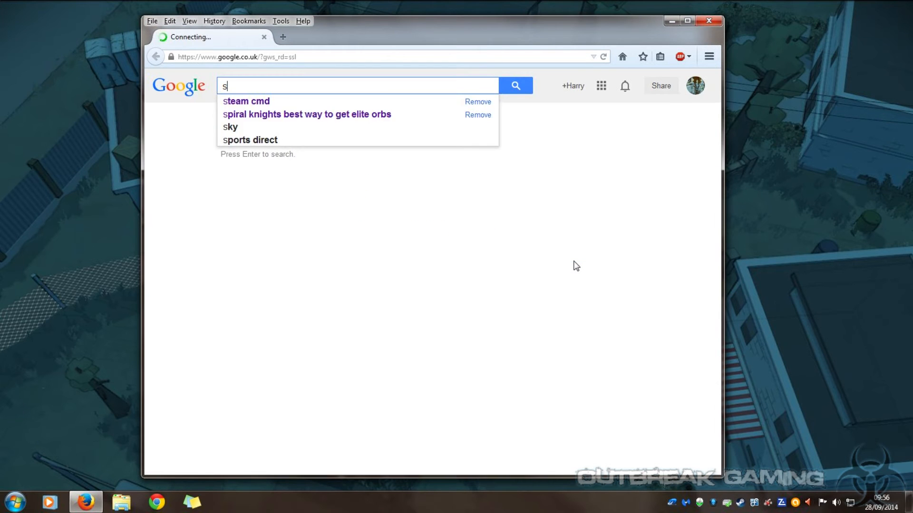
key(BackSpace)
key(BackSpace)
text(cmd)
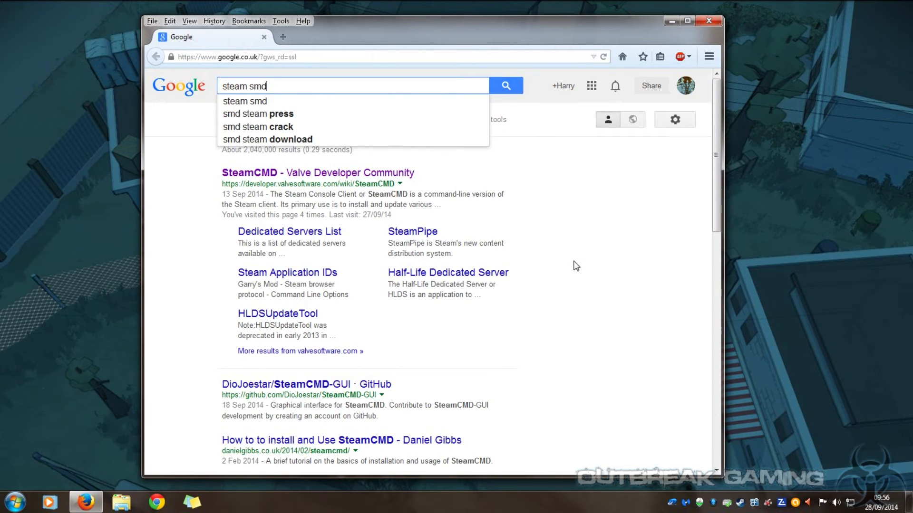
key(Return)
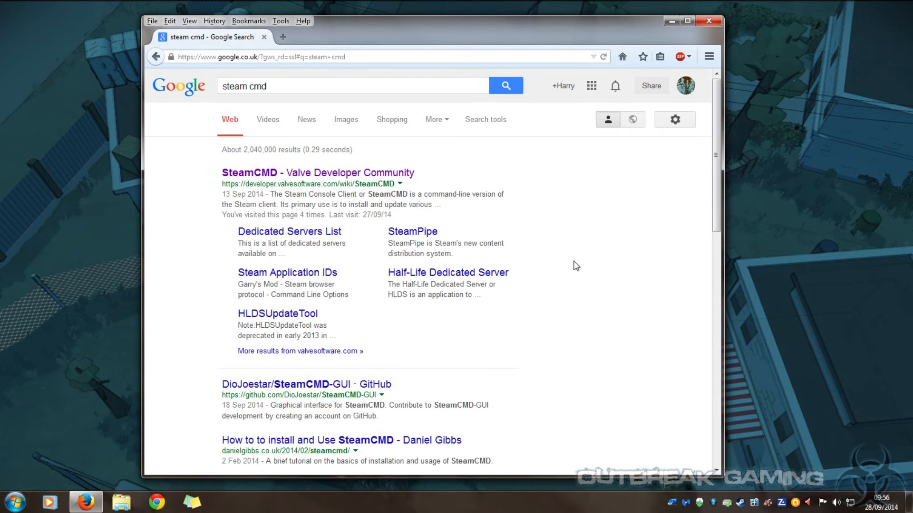
click(278, 173)
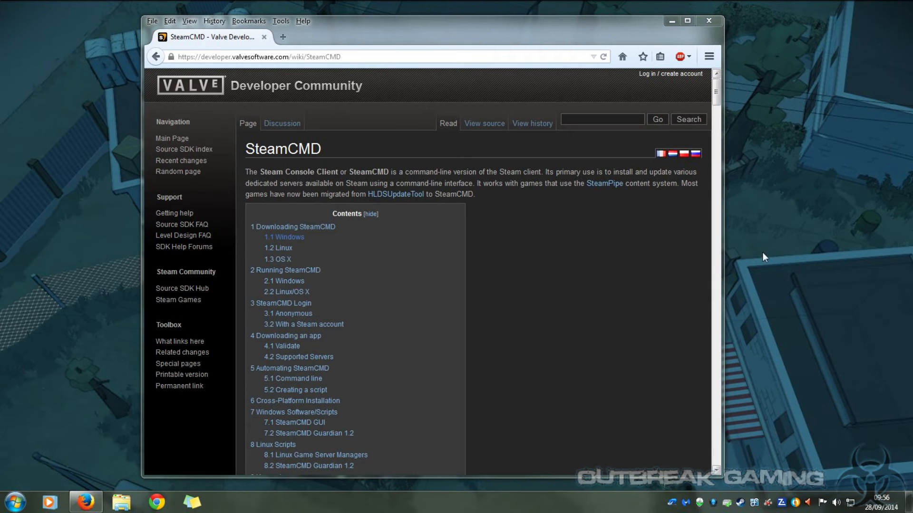
Step: Download steamcmd.zip from the wiki's Windows section, save it to the desktop, and close the browser
click(283, 238)
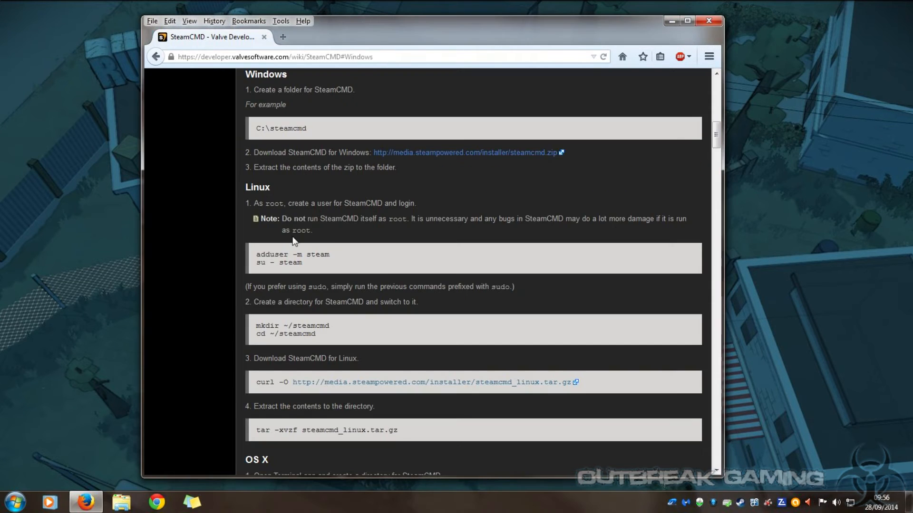
click(413, 154)
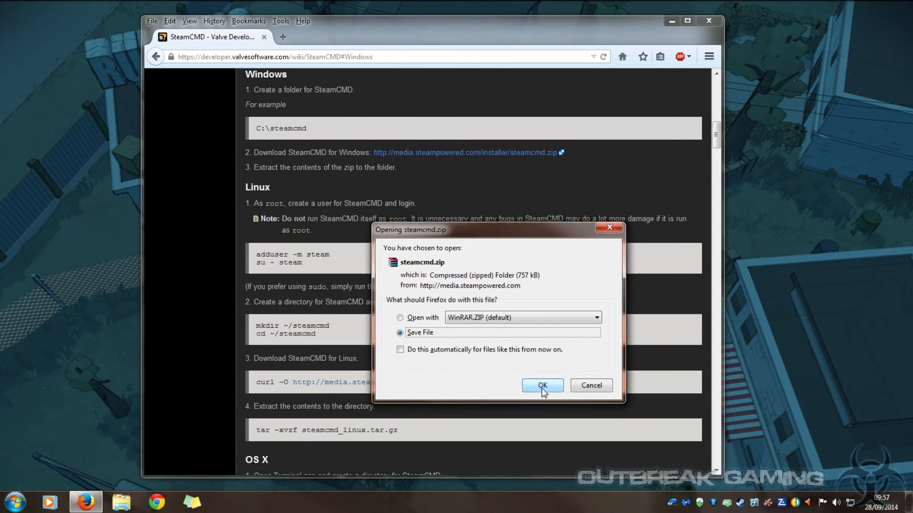
click(542, 388)
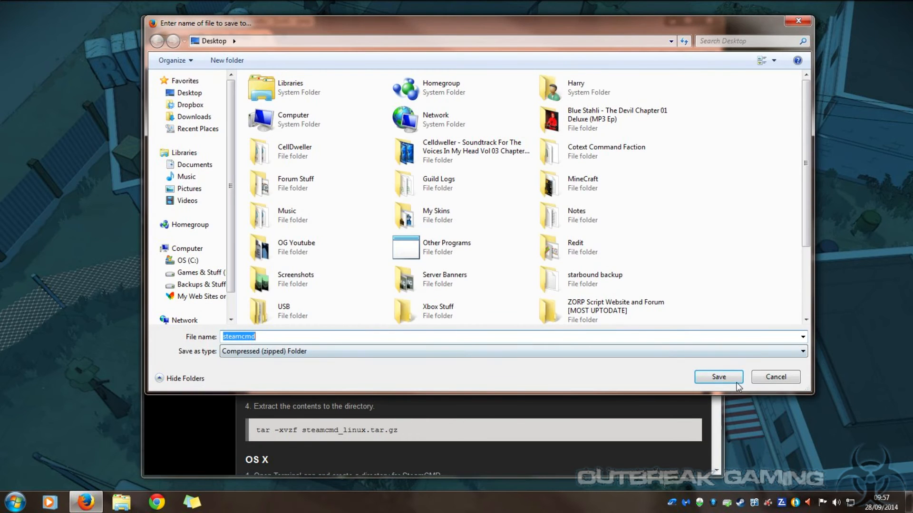
click(725, 381)
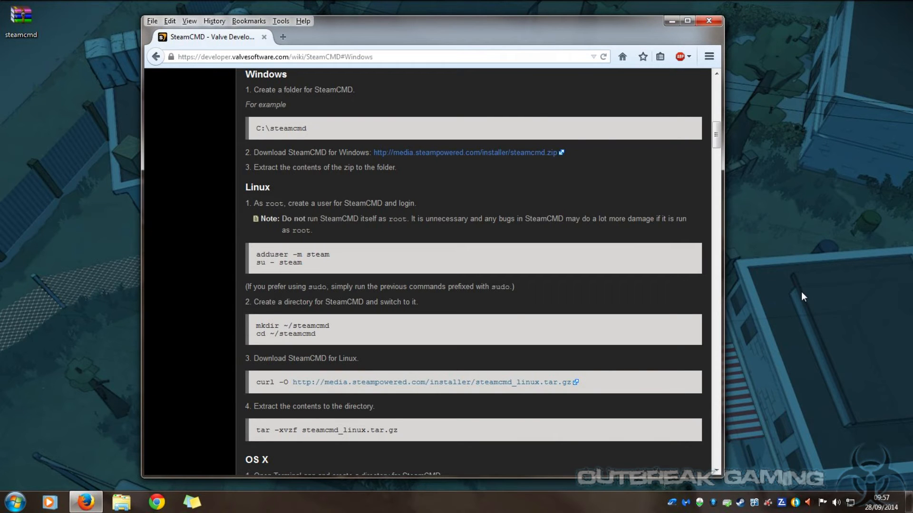
click(717, 22)
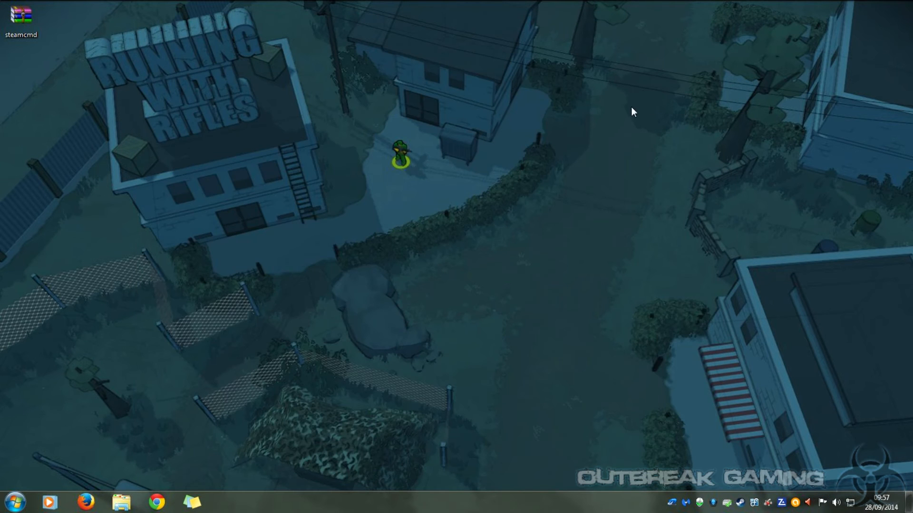
Step: Move the steamcmd archive to the middle of the desktop and create an "RwR Server" folder beside it
drag(21, 29, 412, 251)
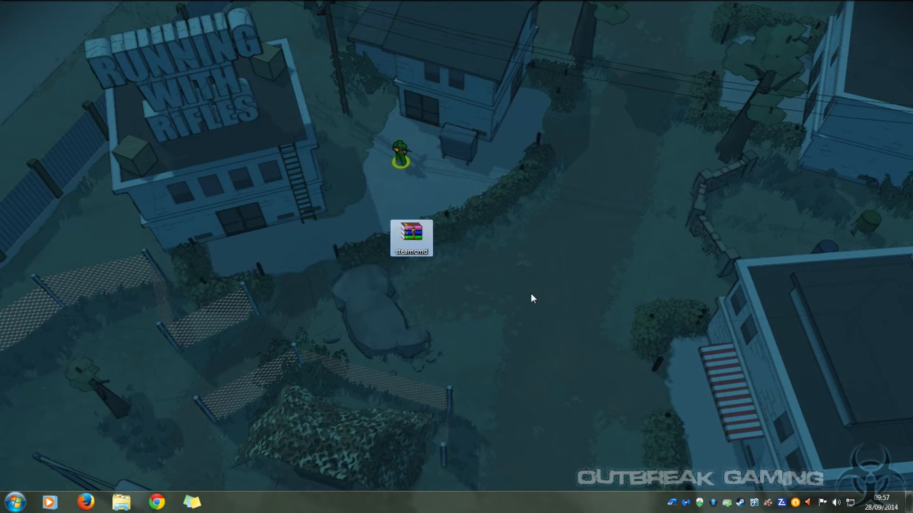
right_click(555, 278)
mouse_move(598, 374)
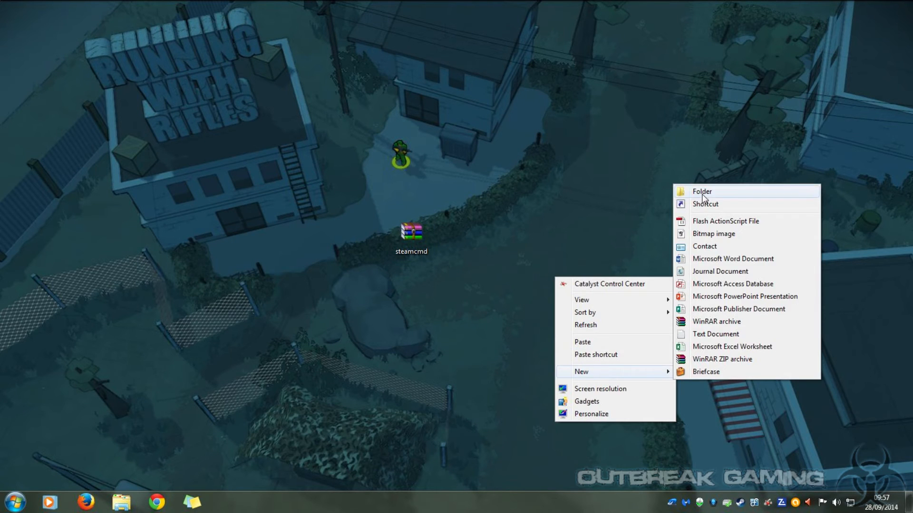
click(686, 192)
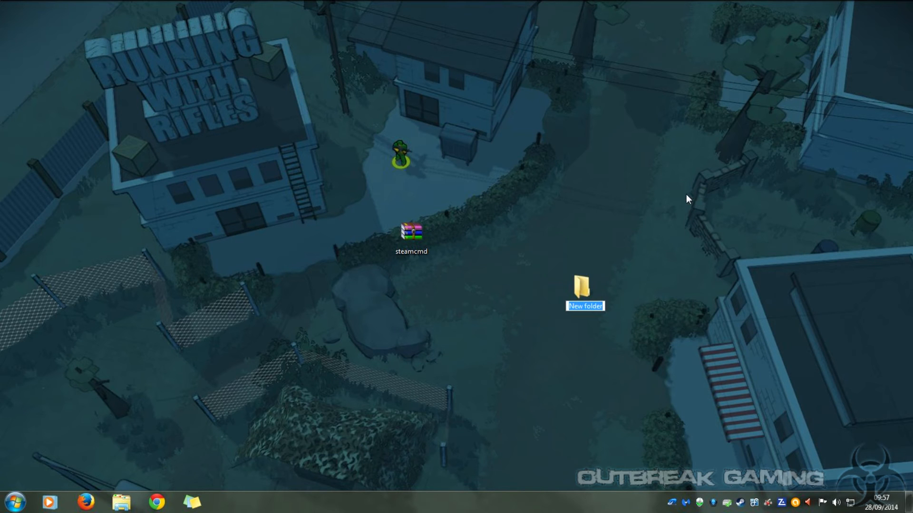
text(RwR Server)
click(610, 195)
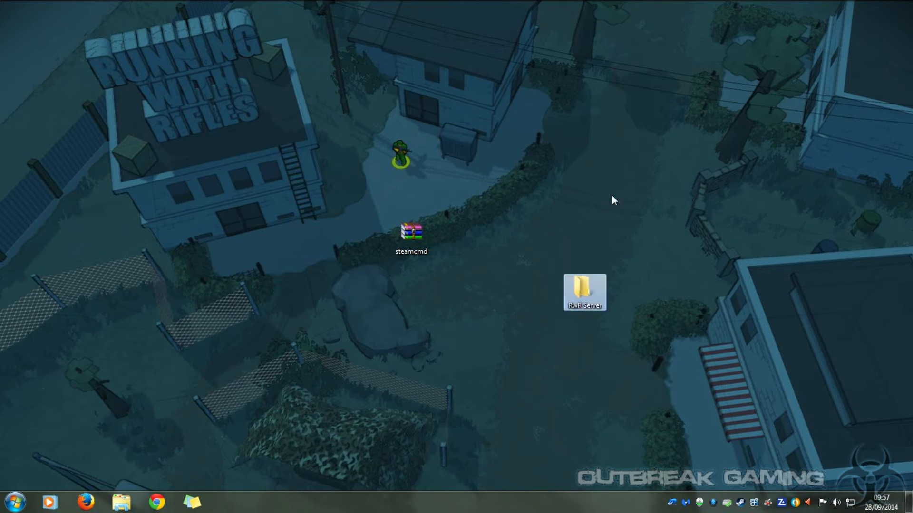
click(617, 188)
drag(589, 291, 591, 239)
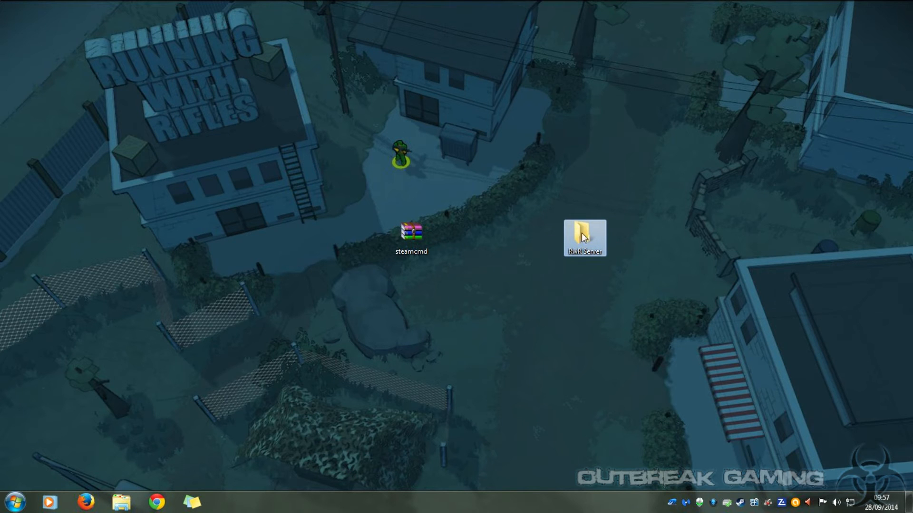
Step: Create a subfolder named "Updater" inside the RwR Server folder
double_click(575, 251)
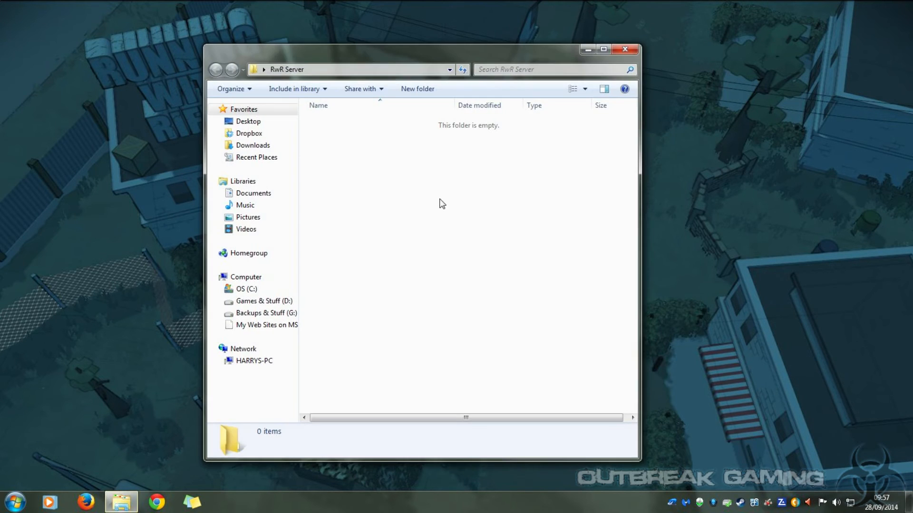
drag(409, 56, 553, 164)
right_click(568, 265)
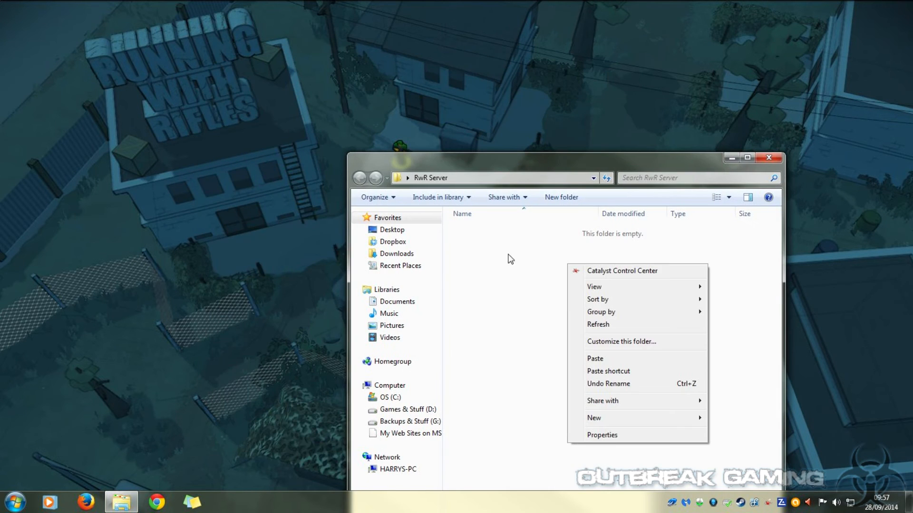
mouse_move(603, 421)
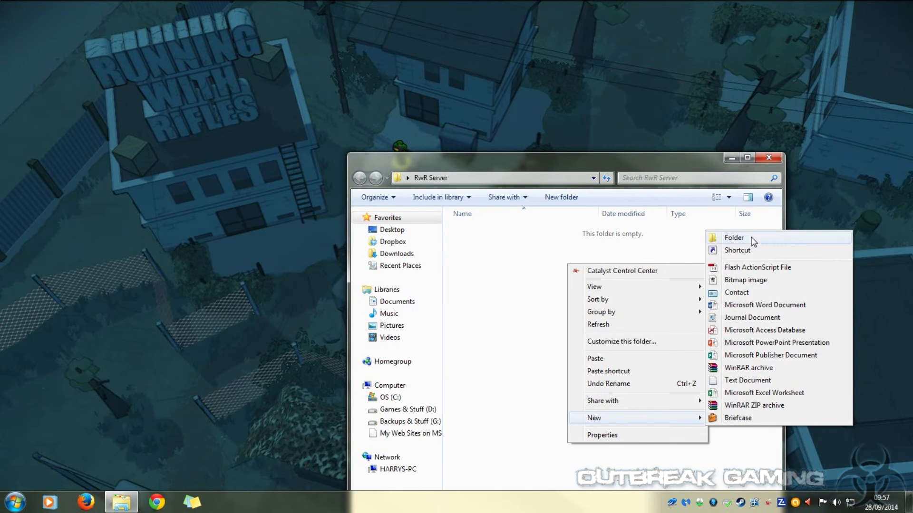
click(813, 237)
text(U)
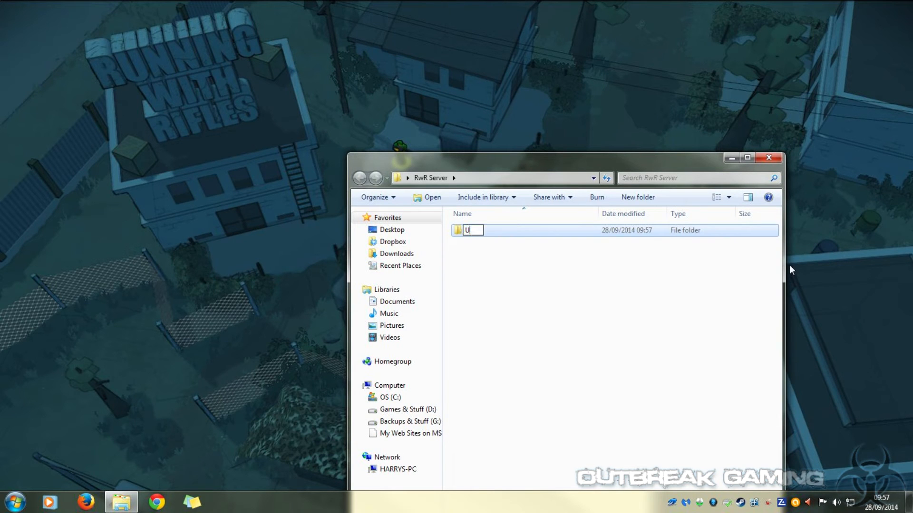
text(pdater)
key(Return)
Step: Open the Updater folder and move the steamcmd archive from the desktop into it
double_click(523, 232)
drag(549, 149, 639, 53)
drag(394, 245, 642, 198)
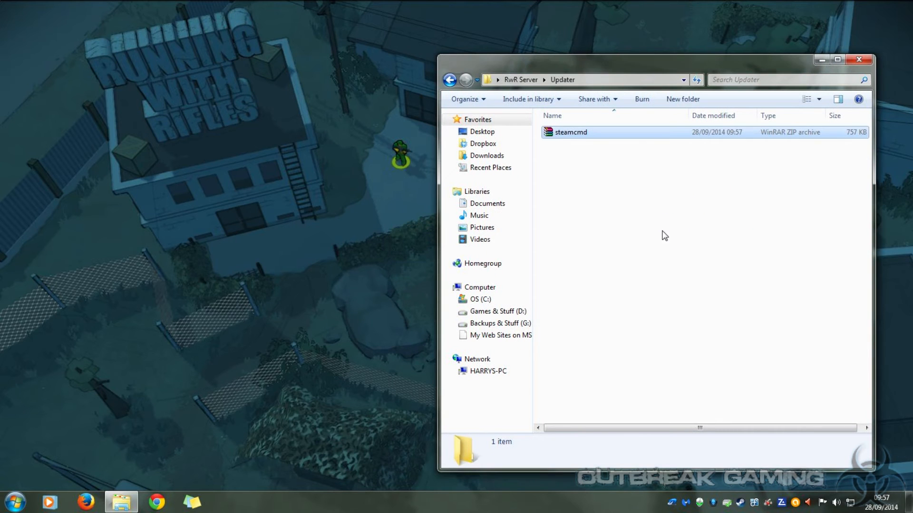
Step: Extract the steamcmd archive directly into the Updater folder and delete the ZIP archive
right_click(572, 135)
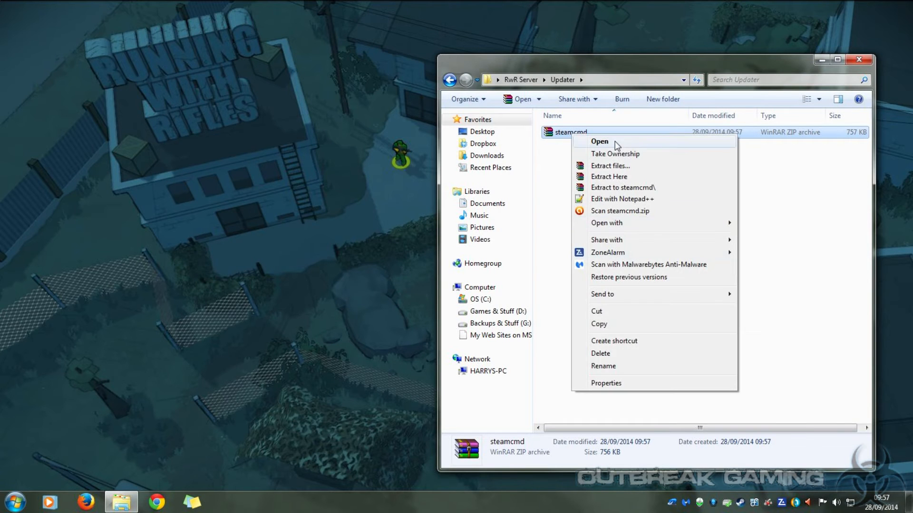
click(616, 177)
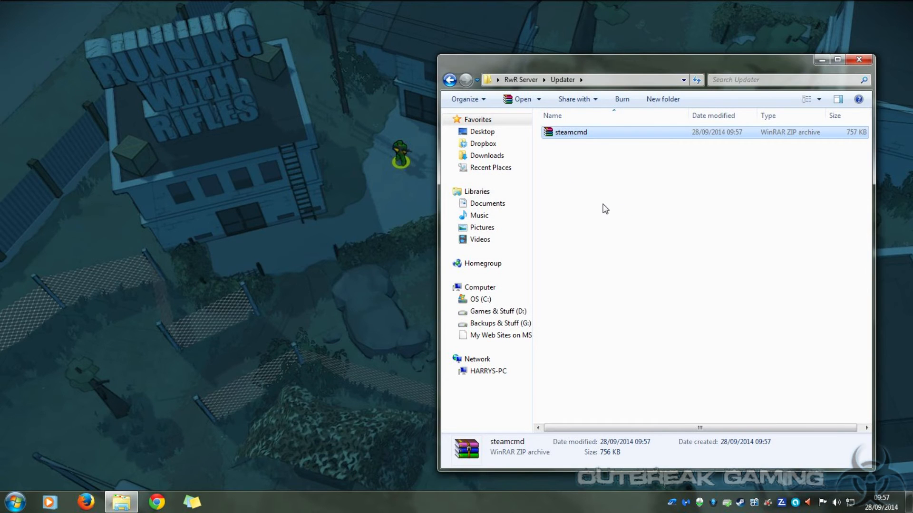
click(583, 169)
click(579, 146)
key(Delete)
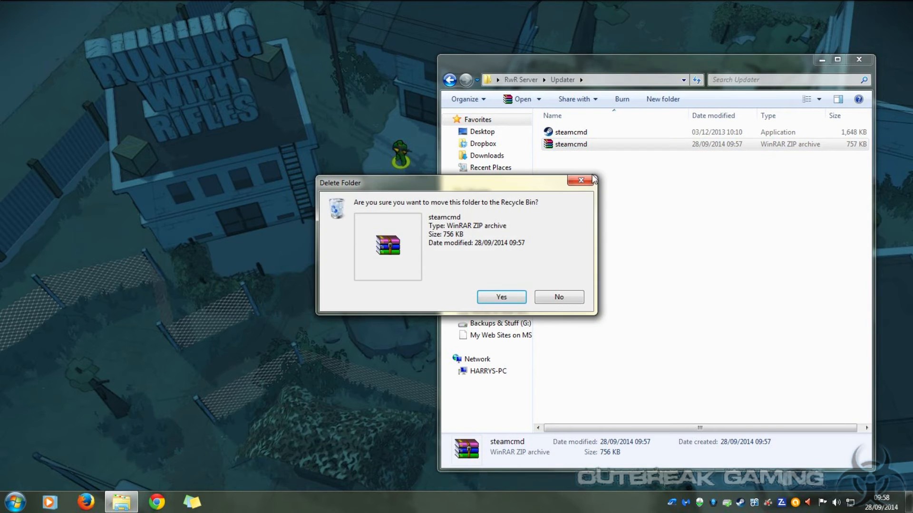
key(Return)
Step: Run steamcmd from the Updater folder, let it finish updating itself, and quit it with the exit command
drag(592, 64, 331, 46)
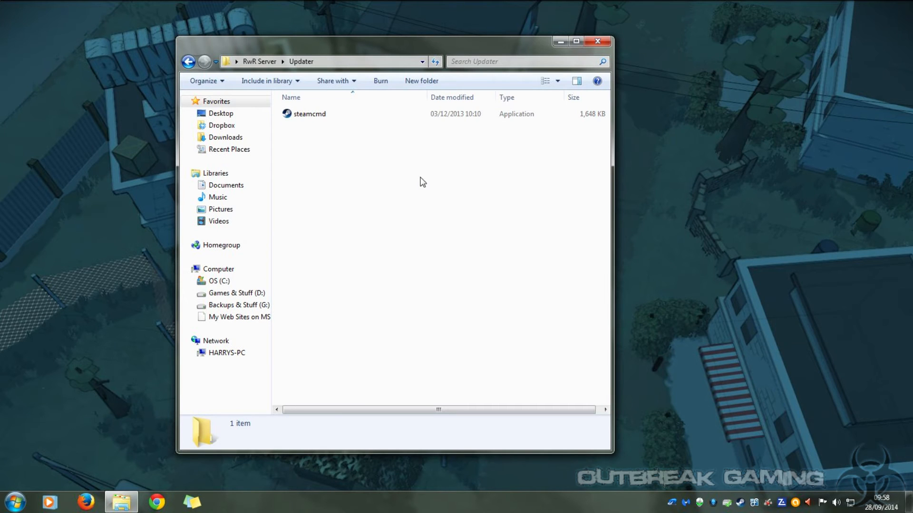
click(317, 116)
key(Return)
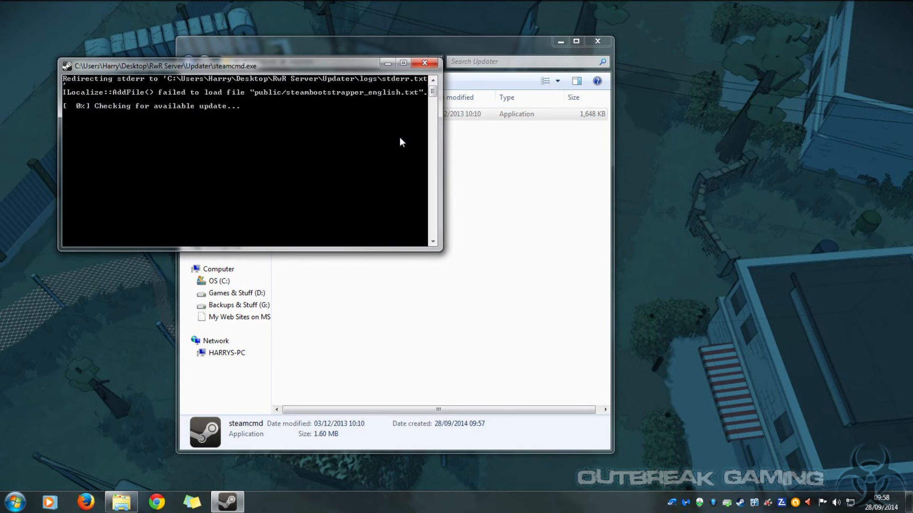
drag(261, 64, 571, 187)
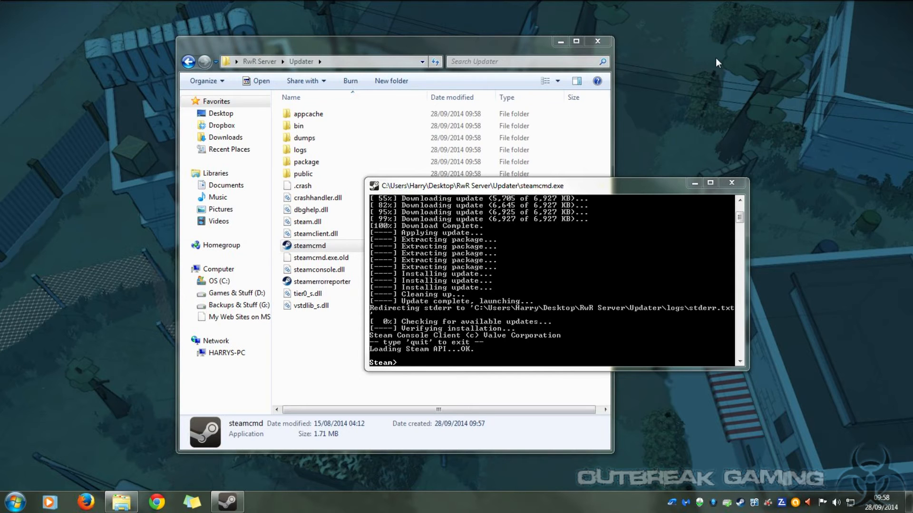
click(647, 315)
text(exit)
key(Return)
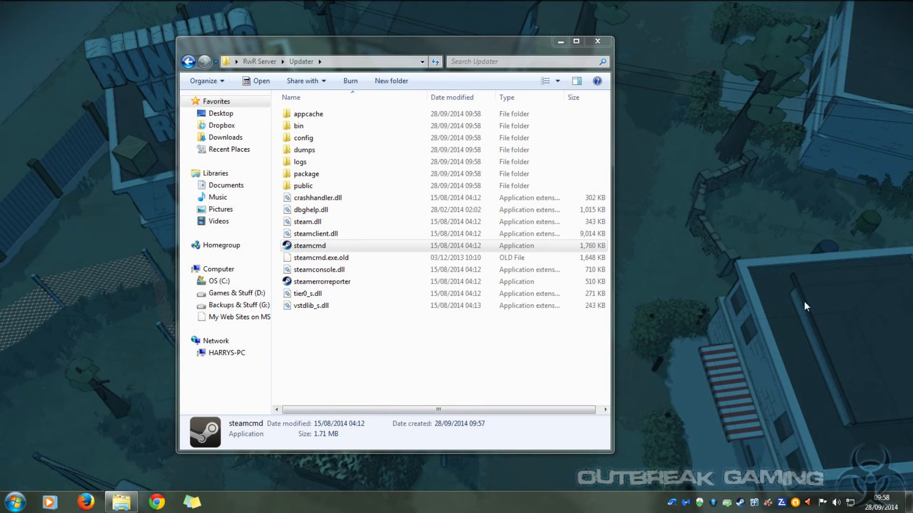
click(576, 360)
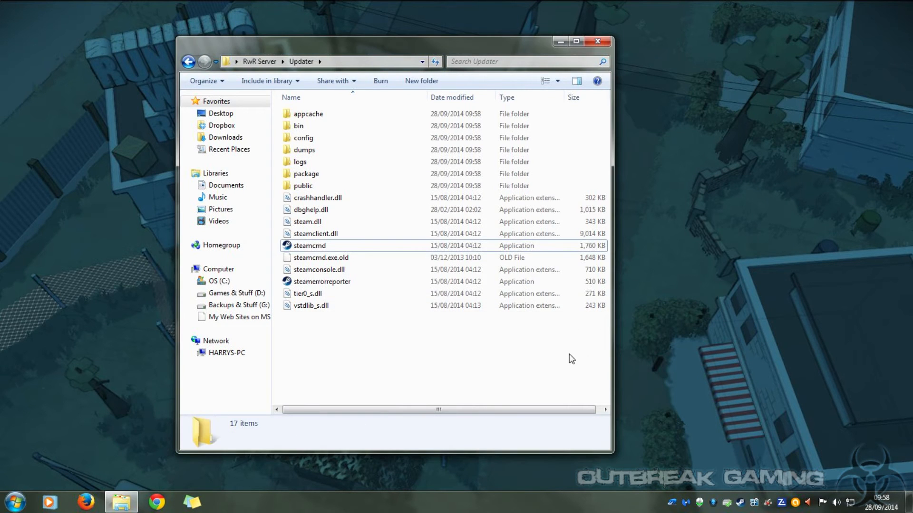
click(665, 323)
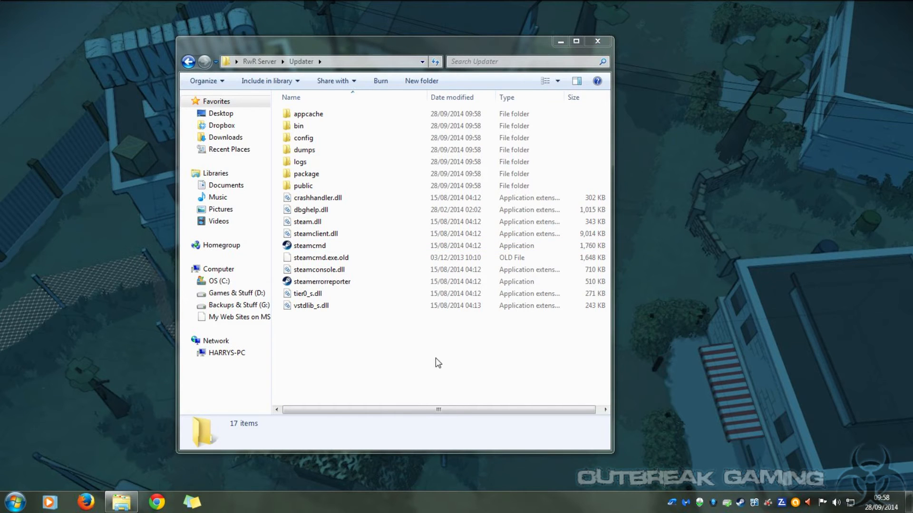
Step: Open a blank Notepad document in front of the Updater folder and enter "steamcmd.exe" as the start of the command line
key(super)
click(71, 133)
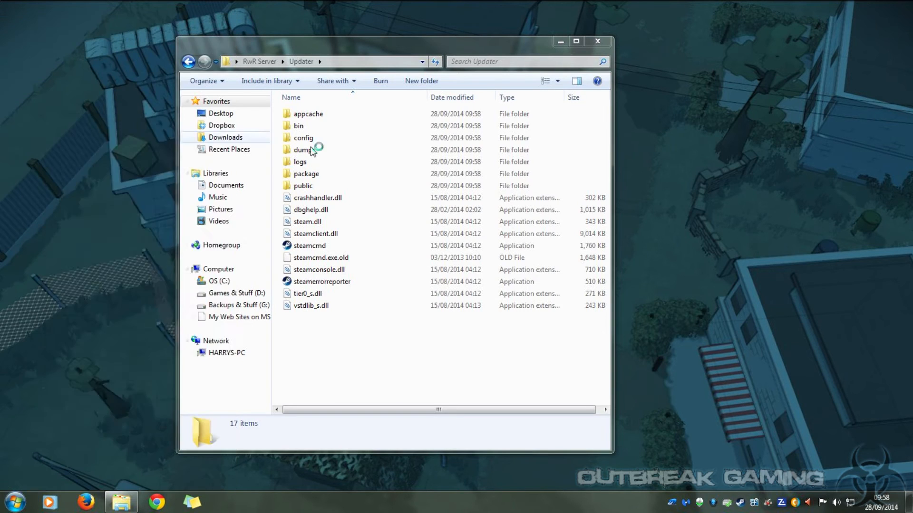
drag(395, 134, 417, 184)
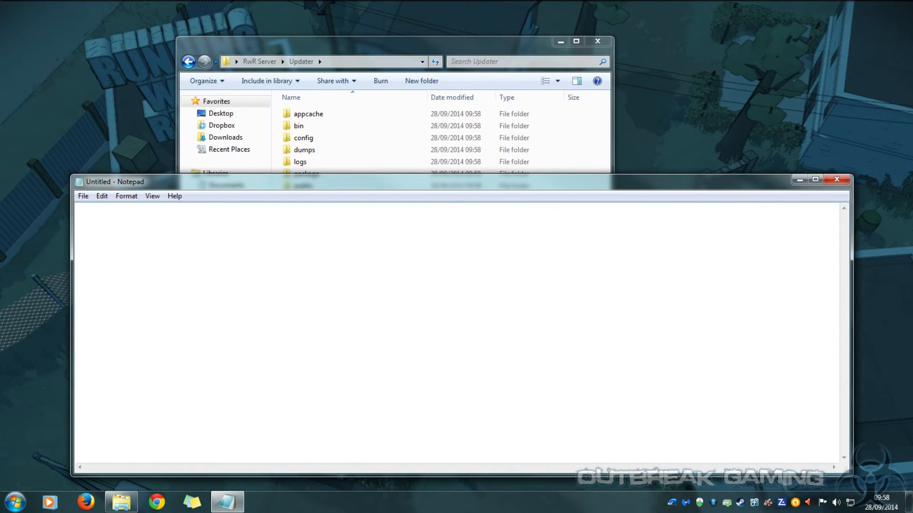
drag(413, 181, 411, 167)
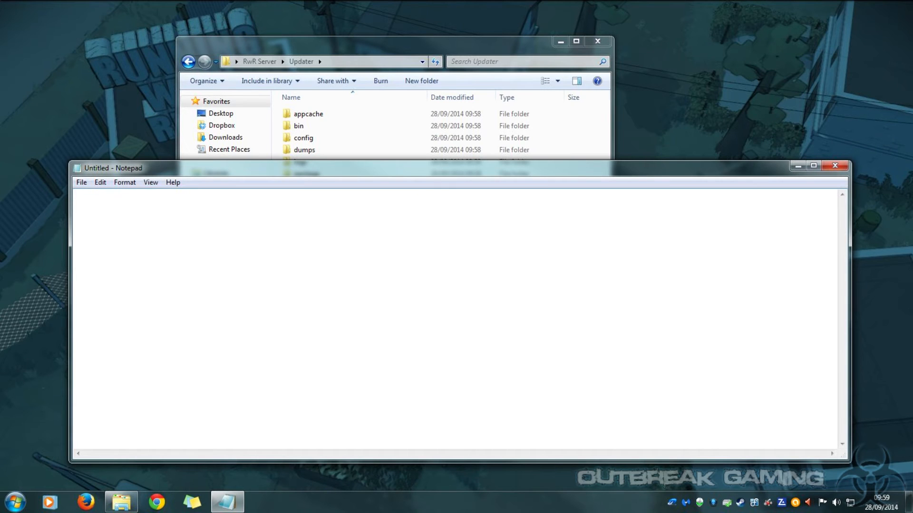
text(steamcmd.exe)
click(712, 90)
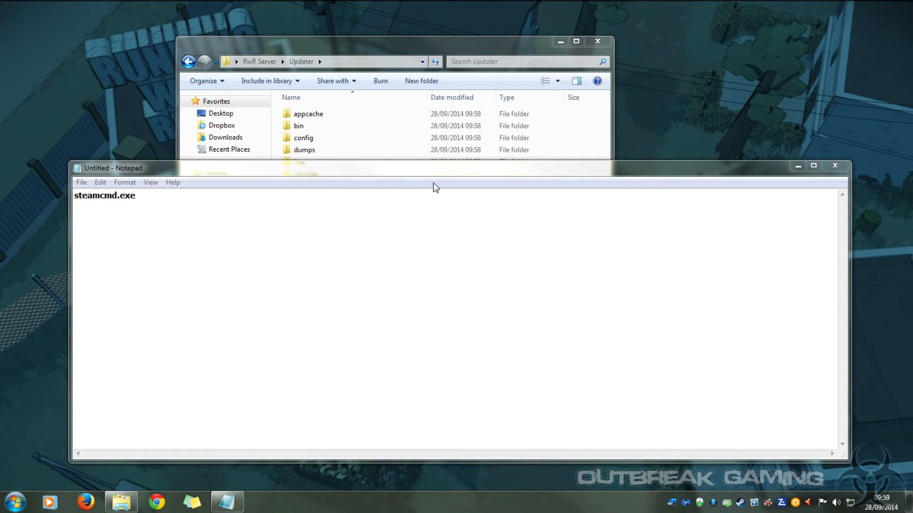
Step: Append the +login parameter to the steamcmd.exe line, followed by the Steam account name and a placeholder for the account password
click(155, 203)
text(+logibn)
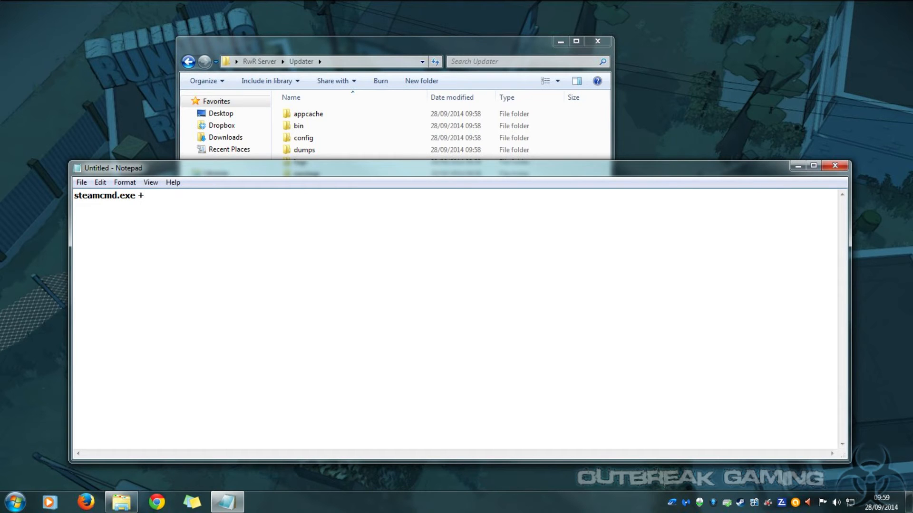
key(BackSpace)
key(BackSpace)
text(n combatmedic02 )
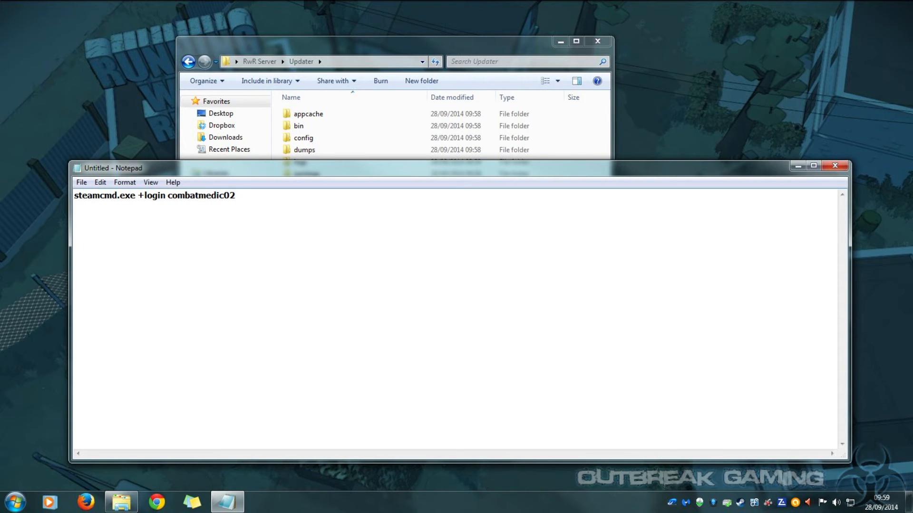
text(passwordhere)
click(710, 122)
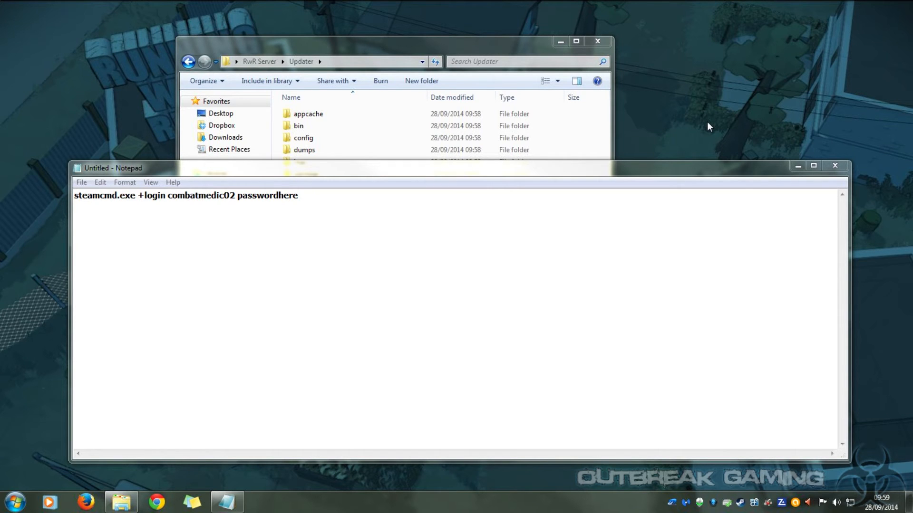
Step: Append the +force_install_dir parameter to the command line, with the quoted C: drive path to the desktop folder "rwr server"
click(469, 195)
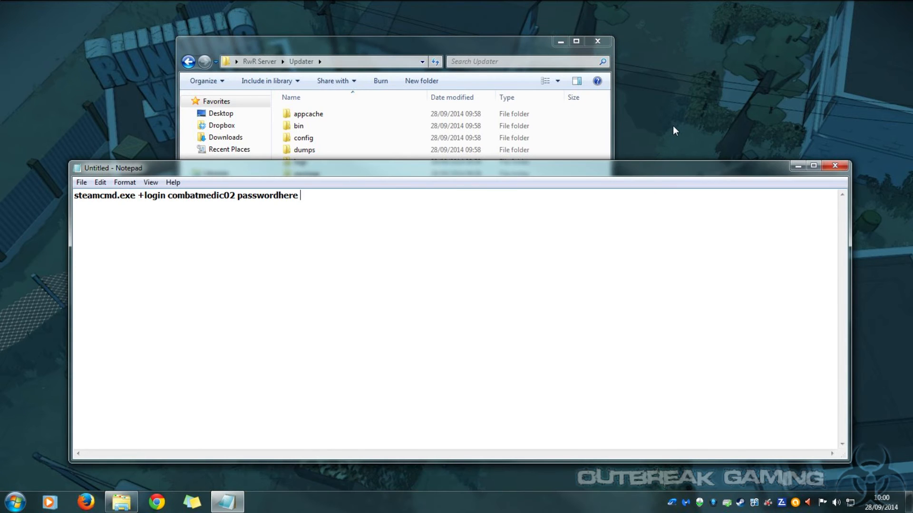
text(+force_install_dir "C:)
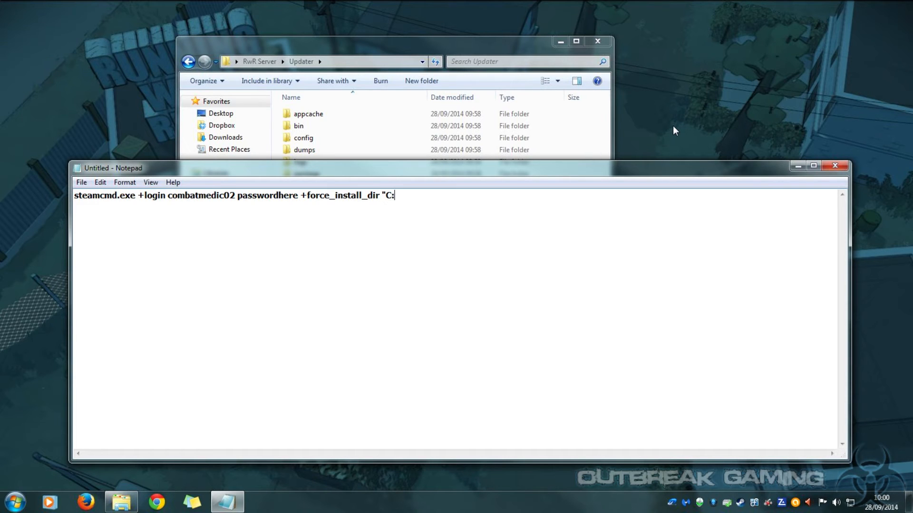
text(\users\harry\des)
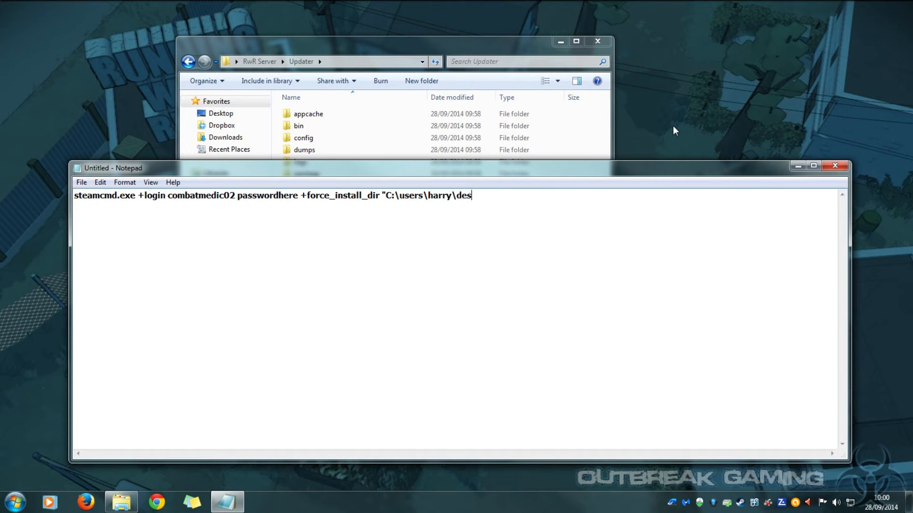
text(ktop\rwrserver")
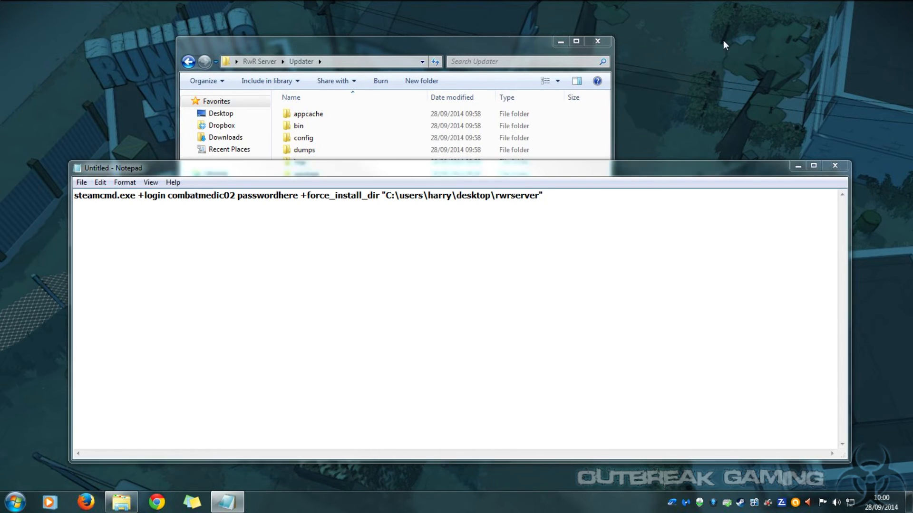
click(511, 195)
click(677, 104)
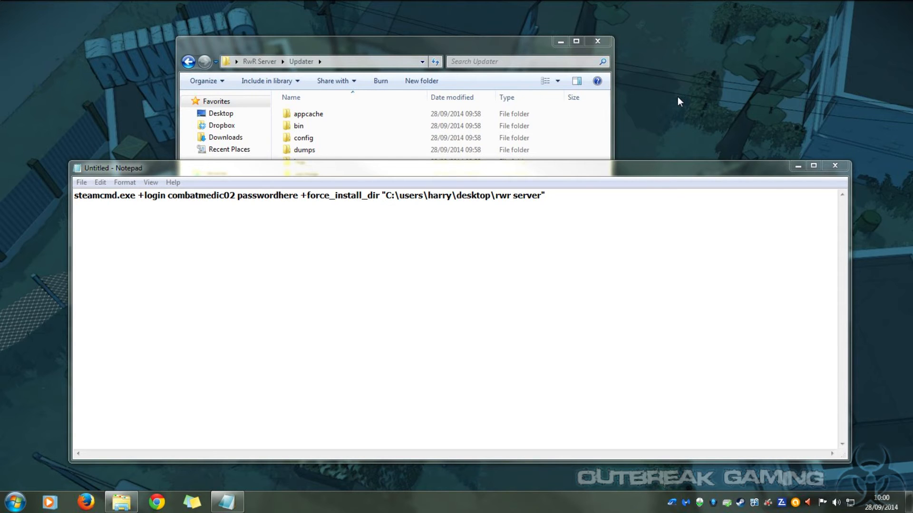
click(649, 178)
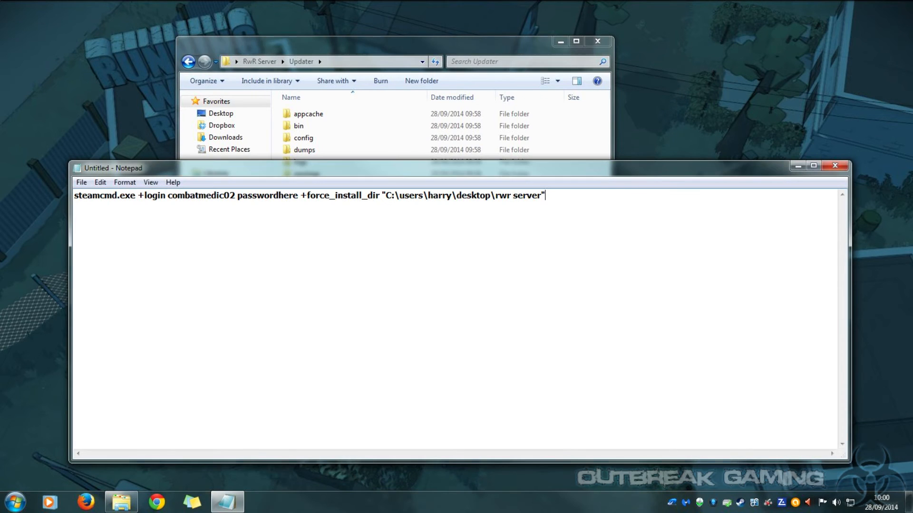
click(712, 98)
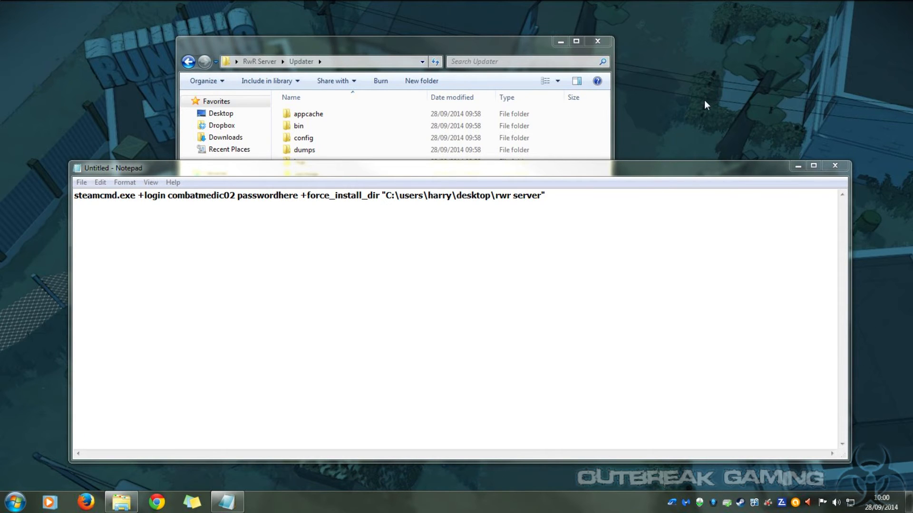
click(595, 204)
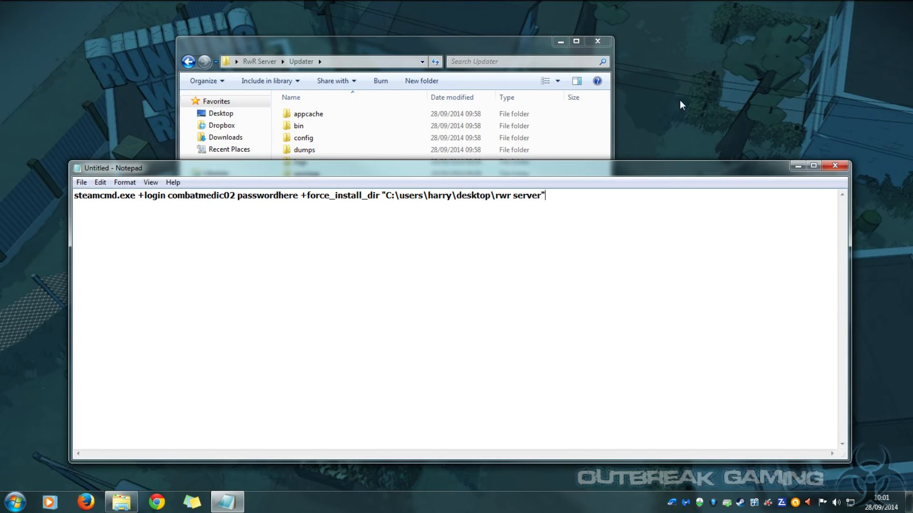
click(711, 80)
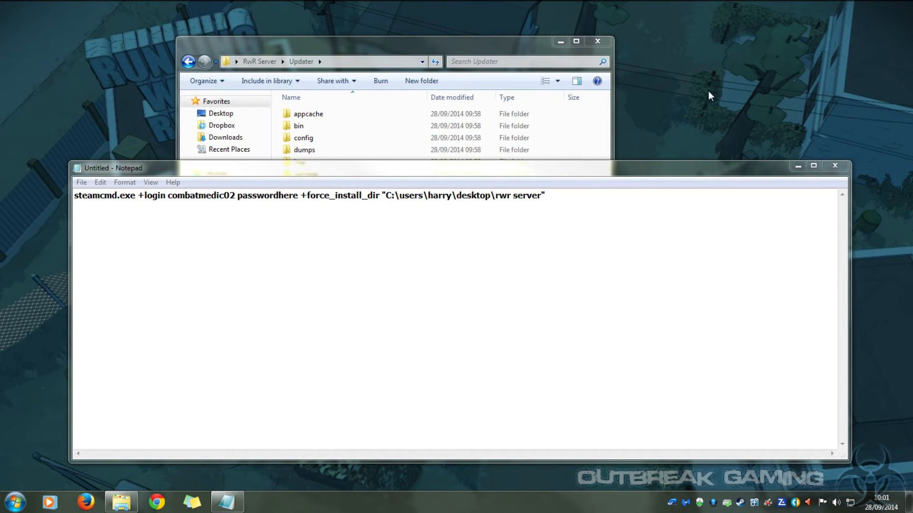
Step: Append +app_update with the app ID 270150 after the install directory
click(594, 204)
text(+app_update)
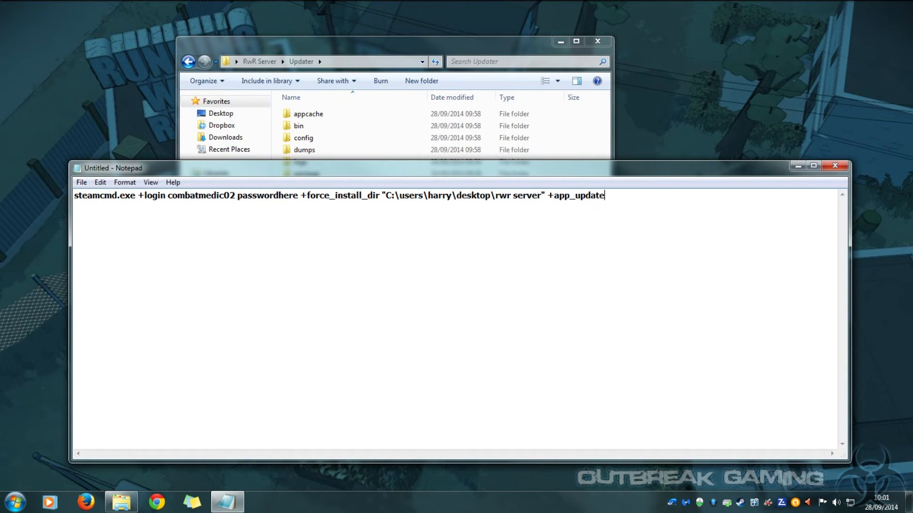
click(728, 56)
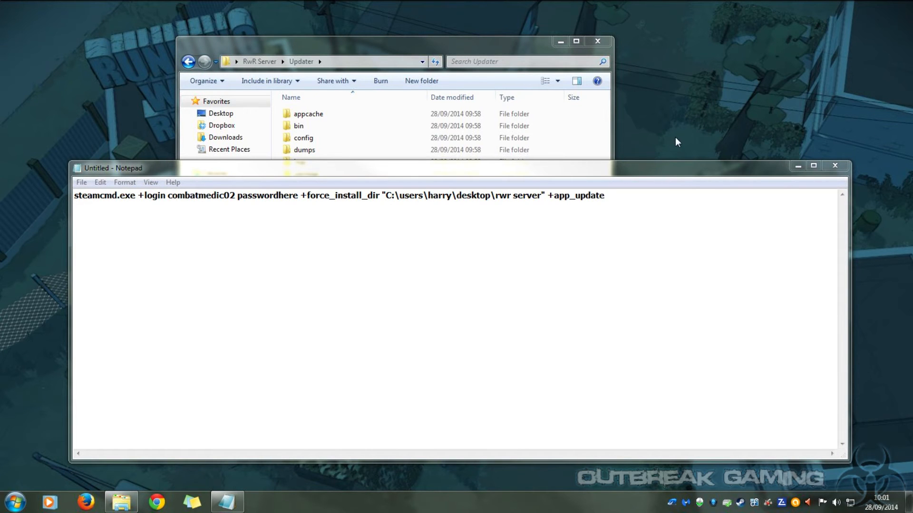
click(656, 171)
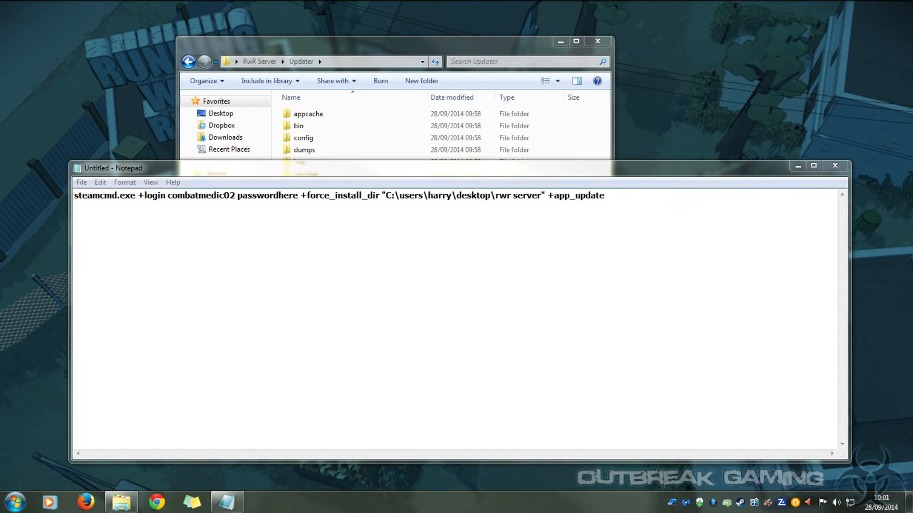
text(2)
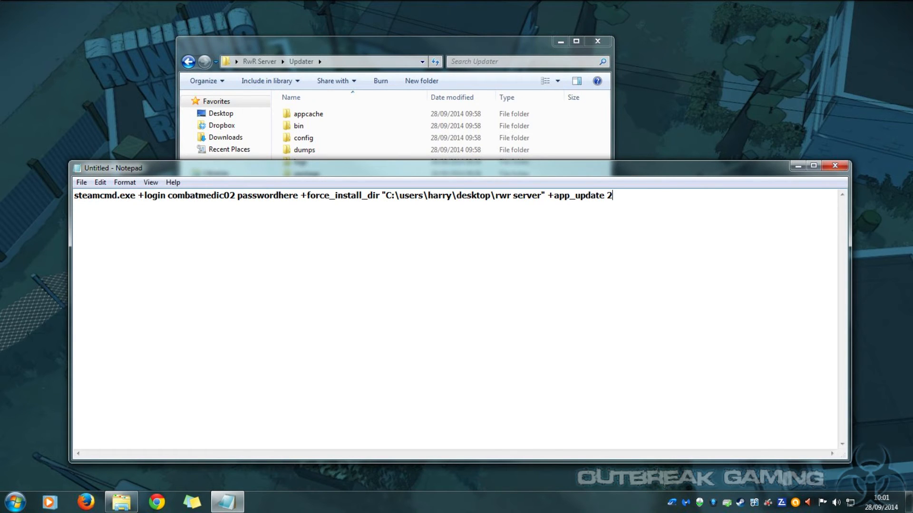
text(70150)
click(705, 82)
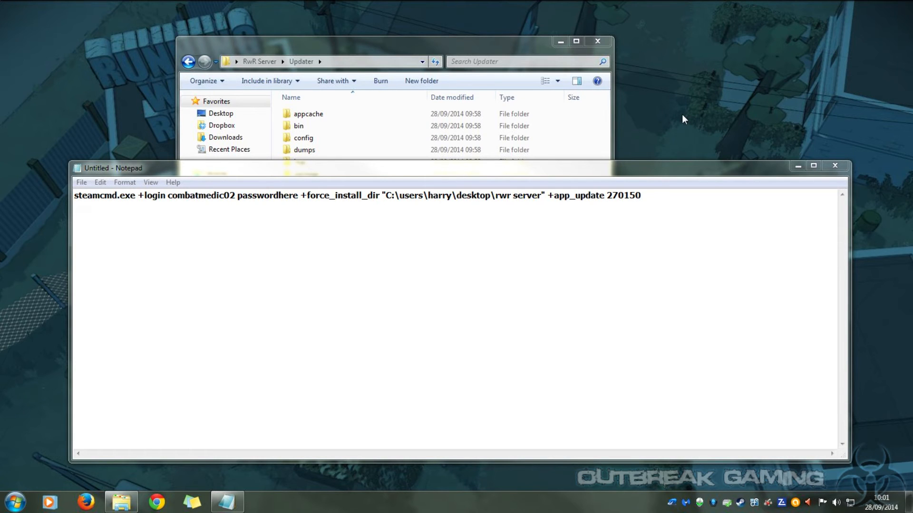
Step: End the command line with "validate +quit" and add a second line reading "pause" in lowercase
click(664, 186)
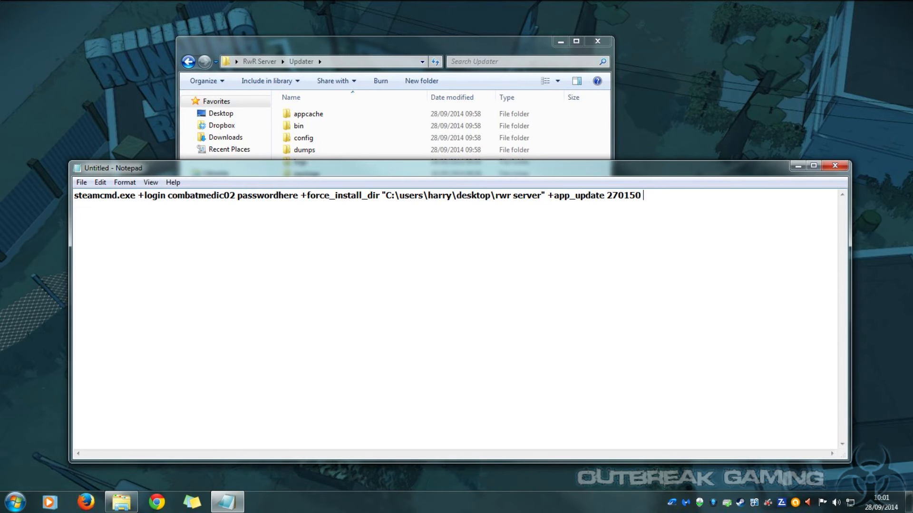
text(validate +quit)
key(Return)
text(Pause)
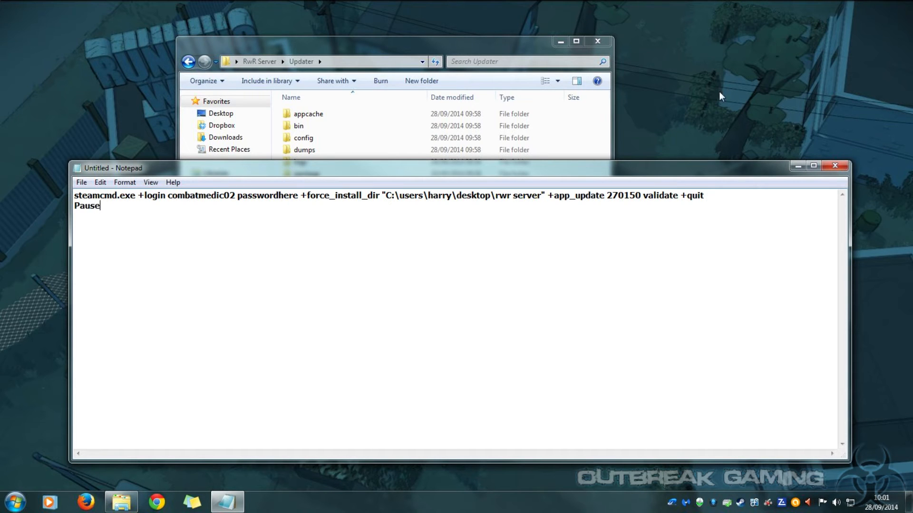
click(699, 106)
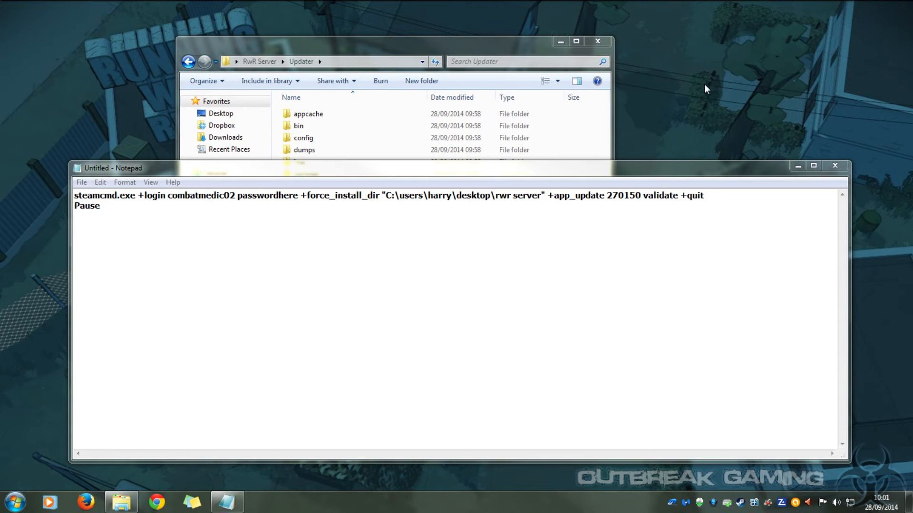
click(80, 205)
drag(80, 206, 75, 205)
Step: Save the script as Updater.bat in the Updater folder and close Notepad
click(81, 183)
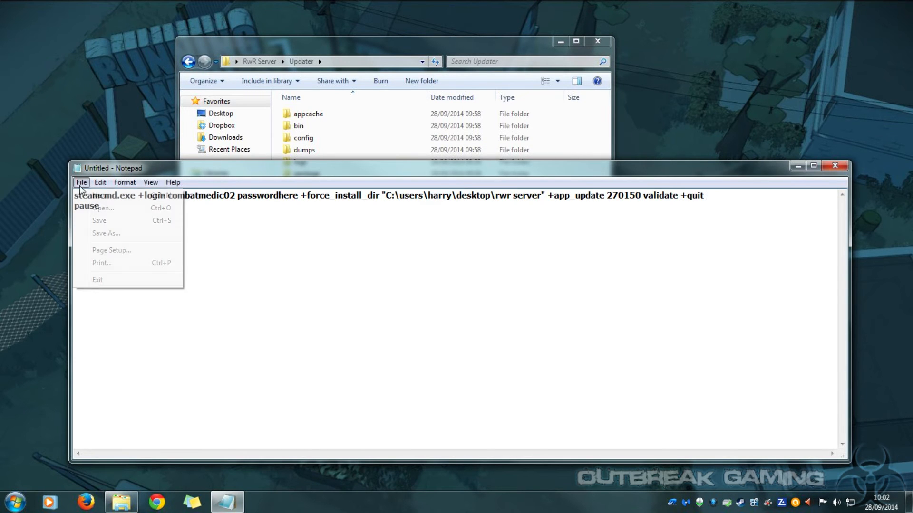
click(102, 232)
click(721, 121)
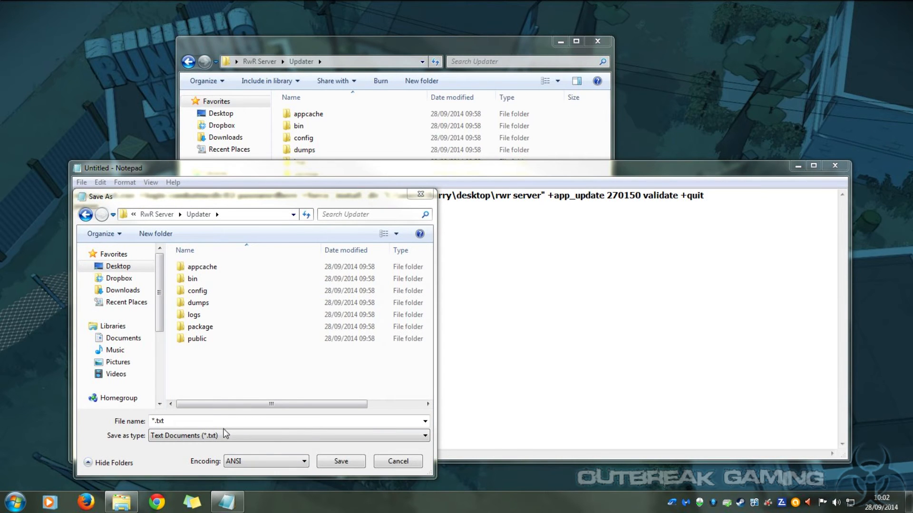
click(179, 422)
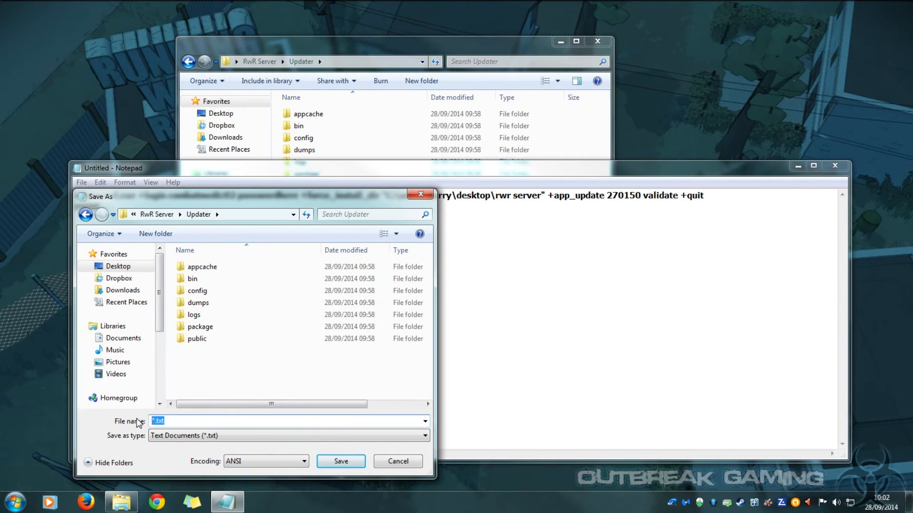
text(Updater.bat)
click(699, 125)
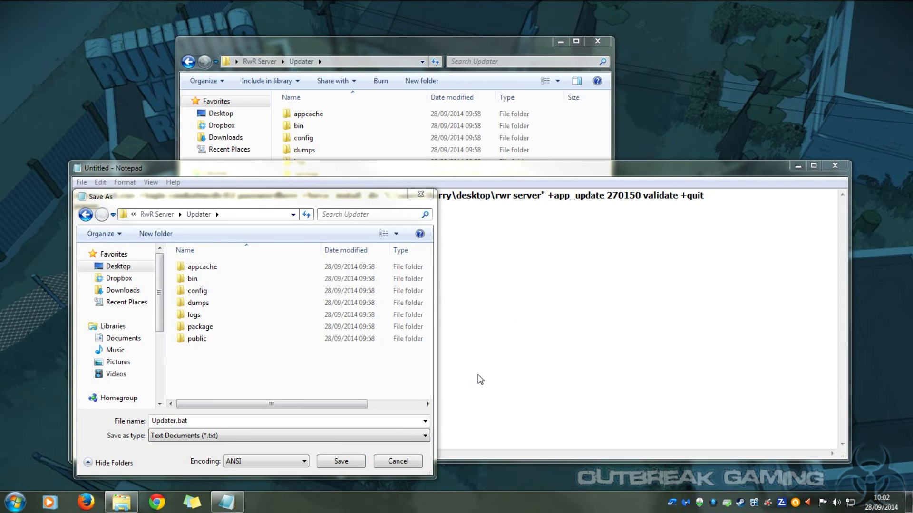
click(334, 465)
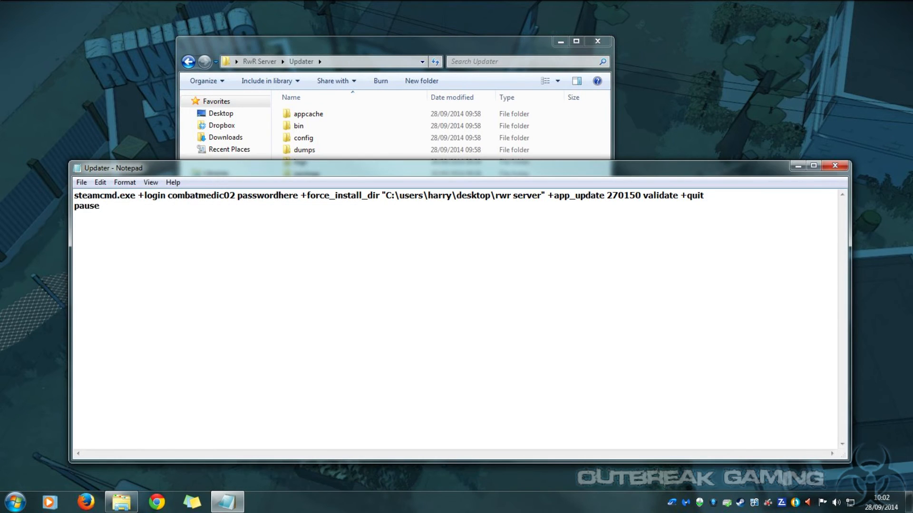
click(835, 165)
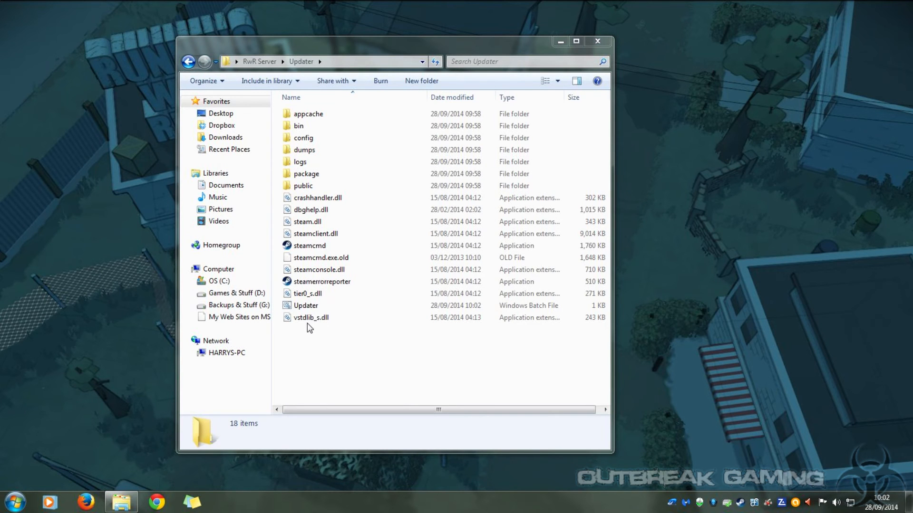
Step: Copy the Updater batch file and paste it as a shortcut into the parent RwR Server folder
right_click(296, 306)
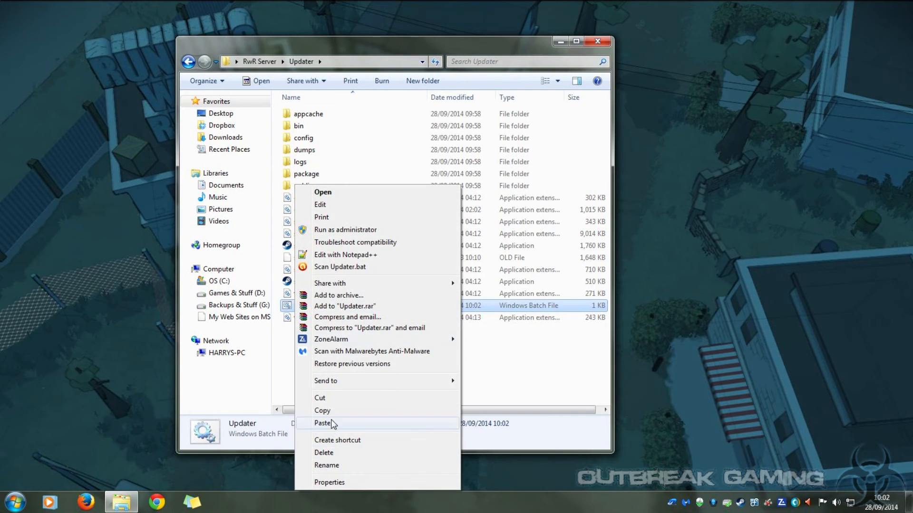
click(330, 413)
click(188, 61)
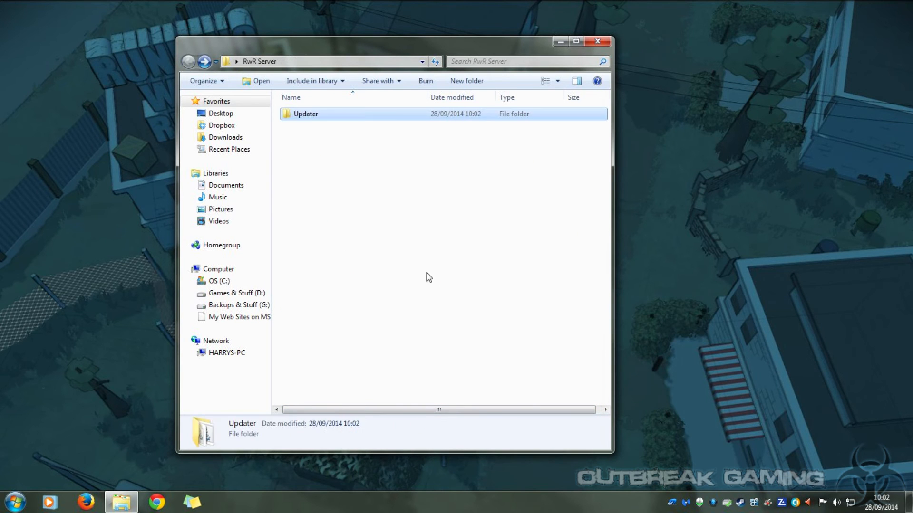
right_click(339, 216)
click(380, 318)
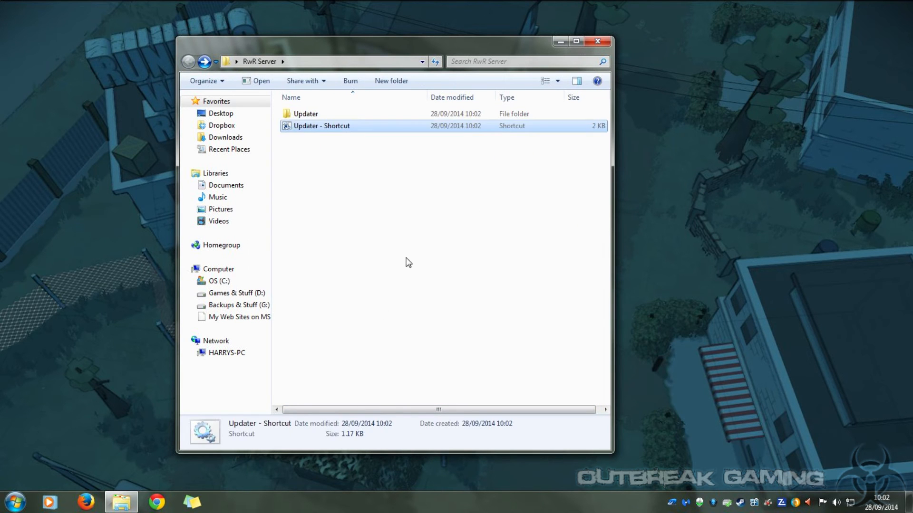
click(777, 167)
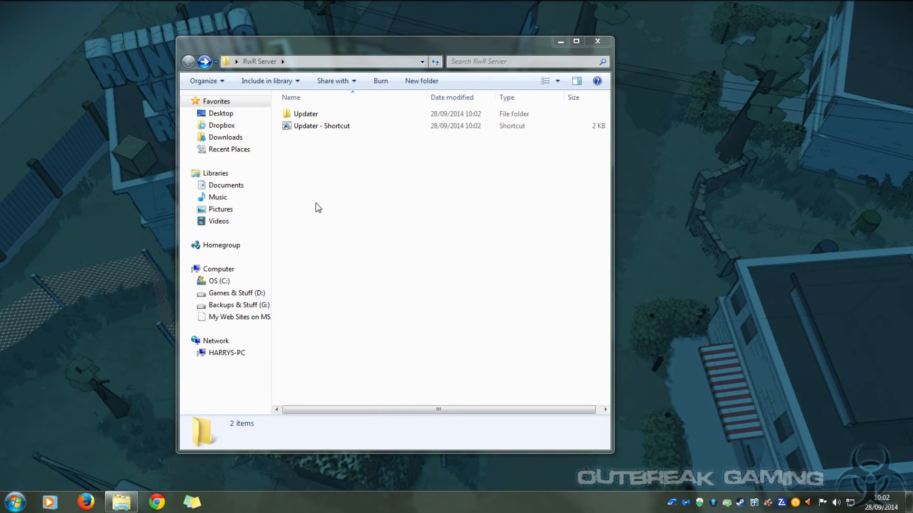
Step: Rename the new batch file shortcut in the RwR Server folder to "Updater"
click(321, 168)
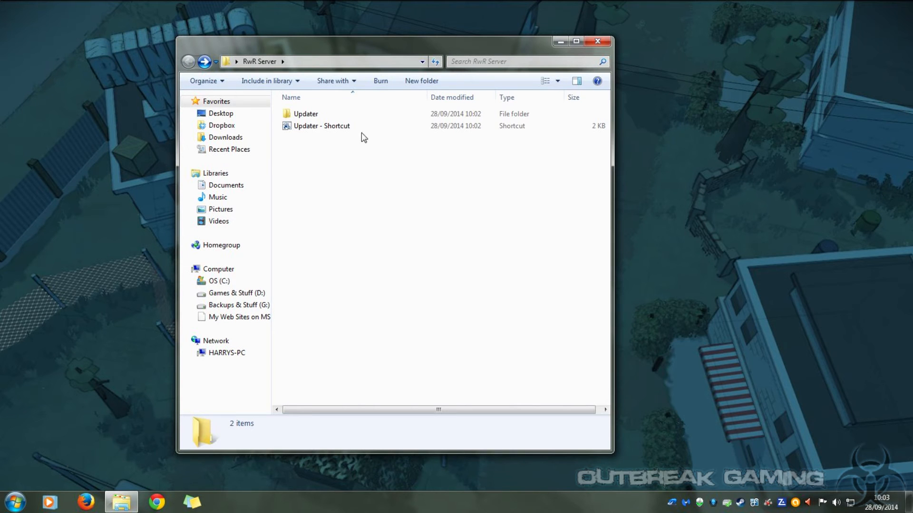
right_click(338, 126)
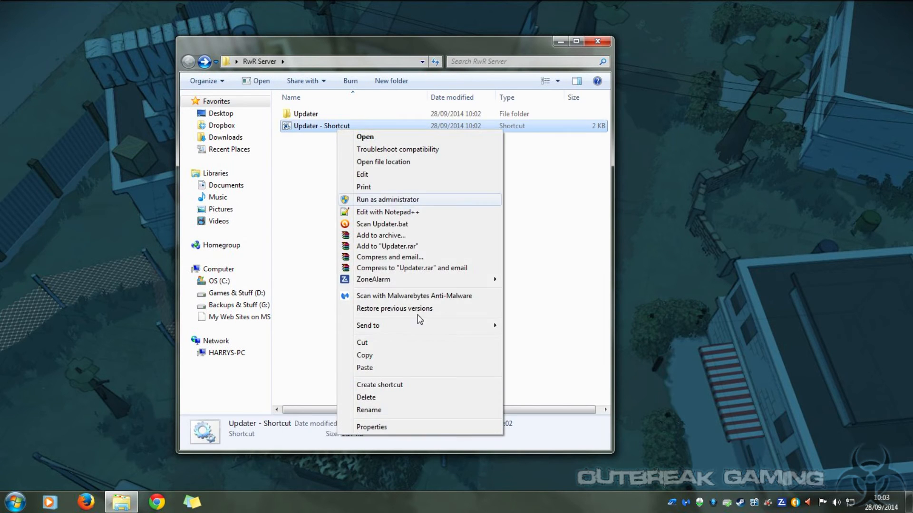
click(380, 410)
drag(350, 126, 318, 126)
key(BackSpace)
key(Return)
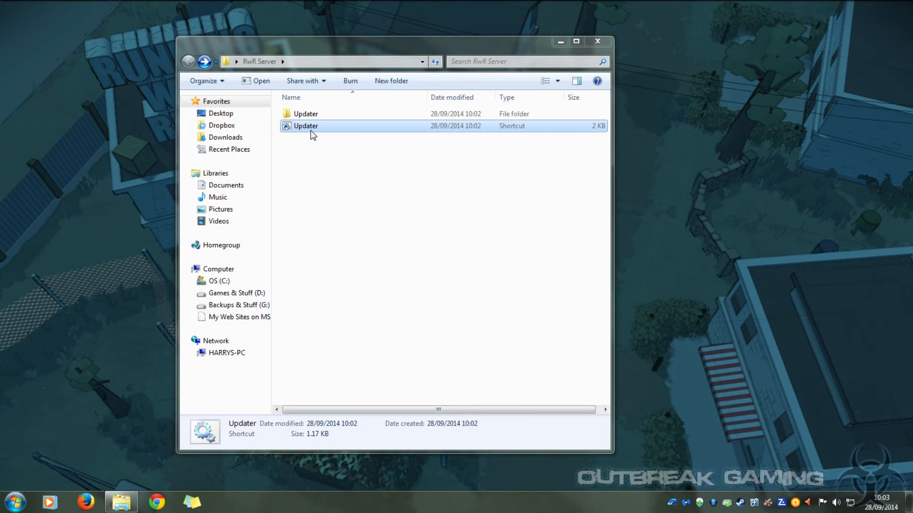
Step: Open the Updater script for editing through its shortcut and delete the password placeholder after the account name
right_click(310, 131)
click(463, 177)
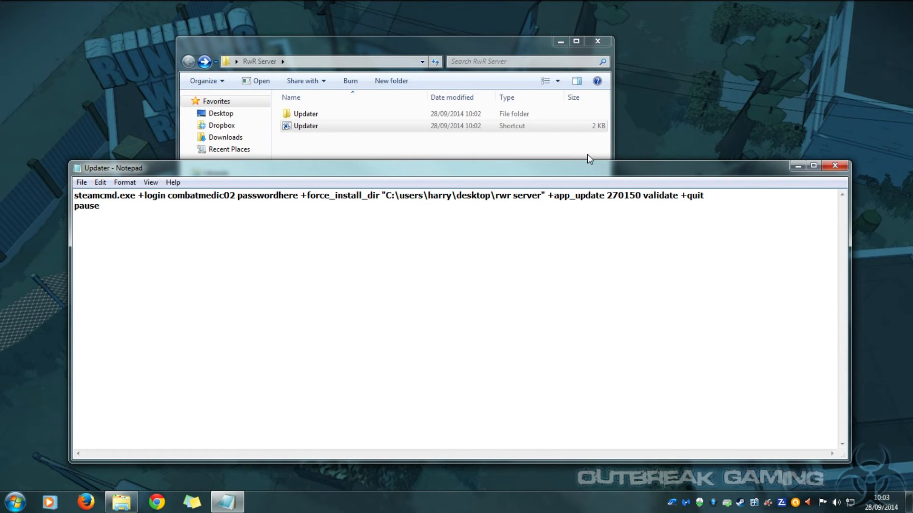
key(BackSpace)
key(BackSpace)
key(BackSpace)
key(BackSpace)
key(BackSpace)
key(BackSpace)
key(BackSpace)
key(BackSpace)
key(BackSpace)
key(BackSpace)
key(BackSpace)
key(BackSpace)
key(BackSpace)
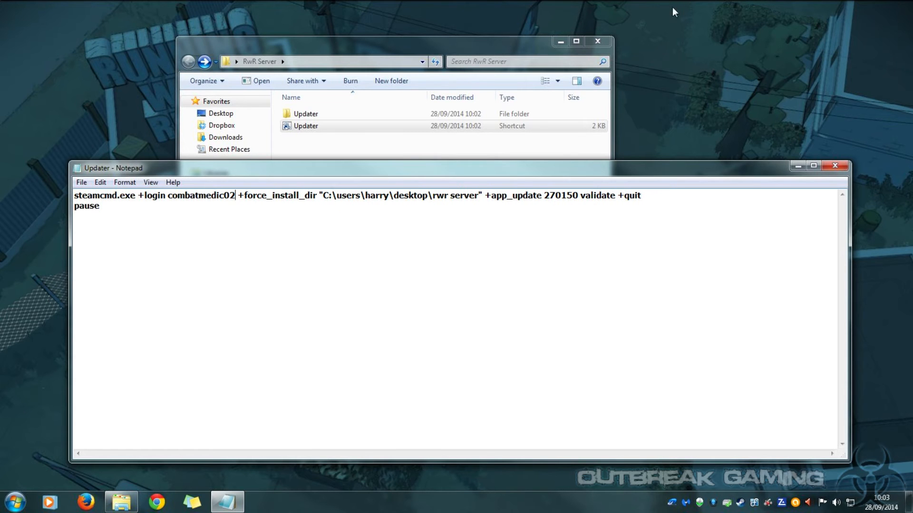
click(711, 44)
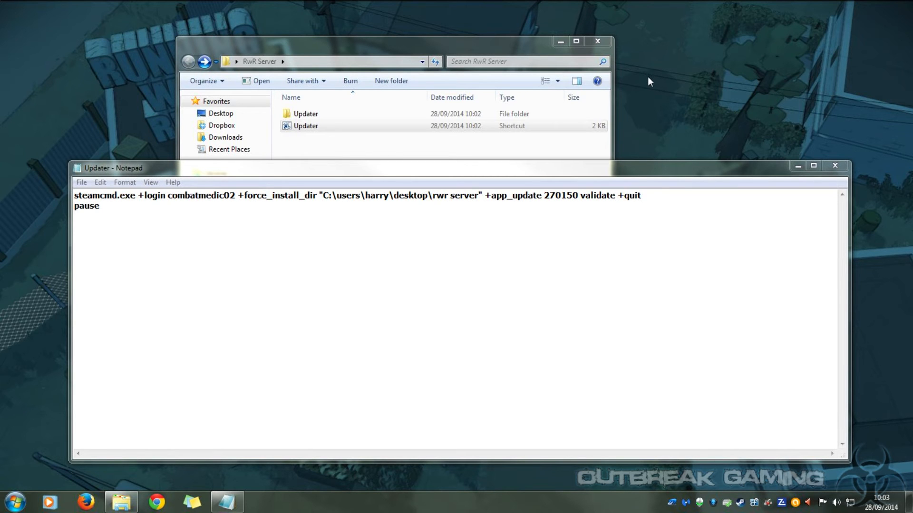
Step: Save the edited Updater script, close Notepad and clear the selection in the RwR Server folder
click(82, 182)
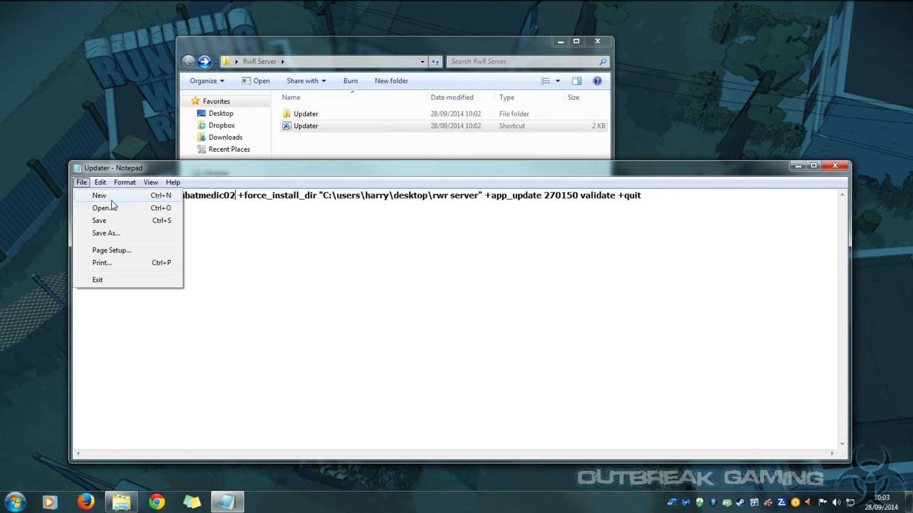
click(109, 221)
click(835, 165)
click(298, 127)
click(383, 193)
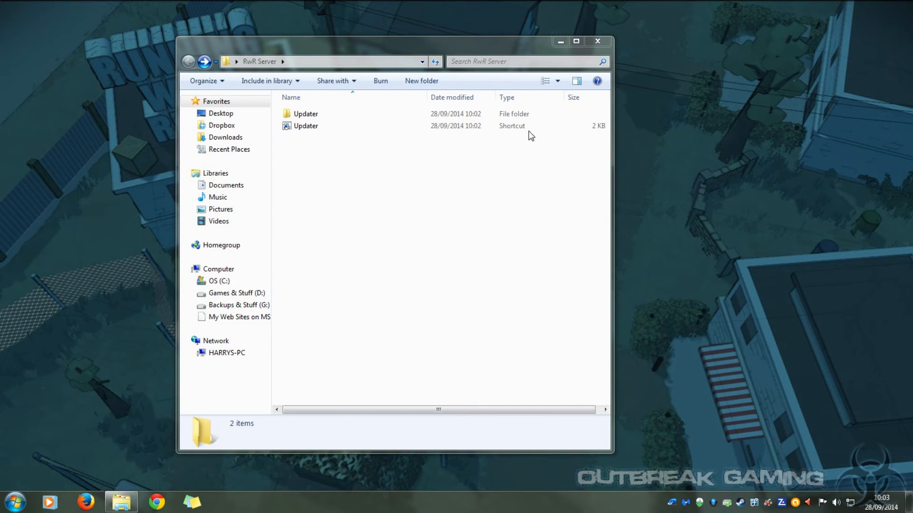
Step: Run the Updater shortcut to download and install the server files, and dismiss its console once the update is done
click(324, 149)
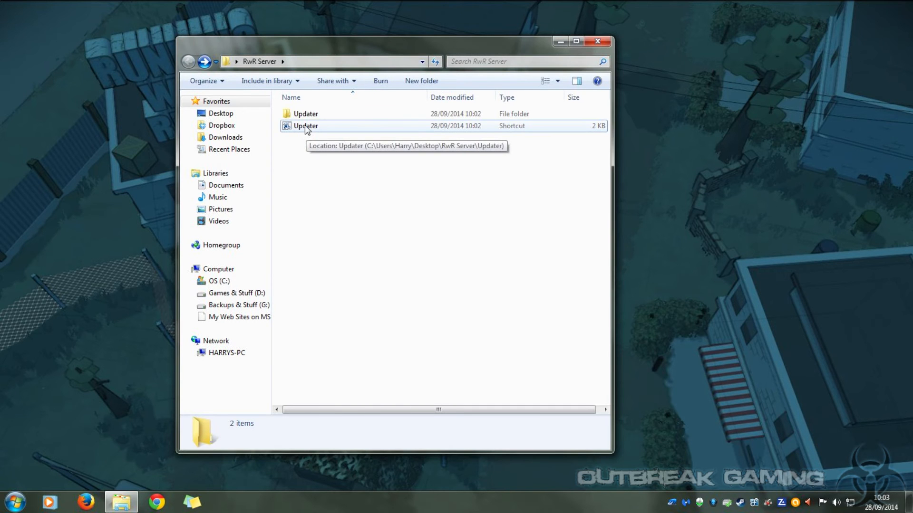
click(305, 125)
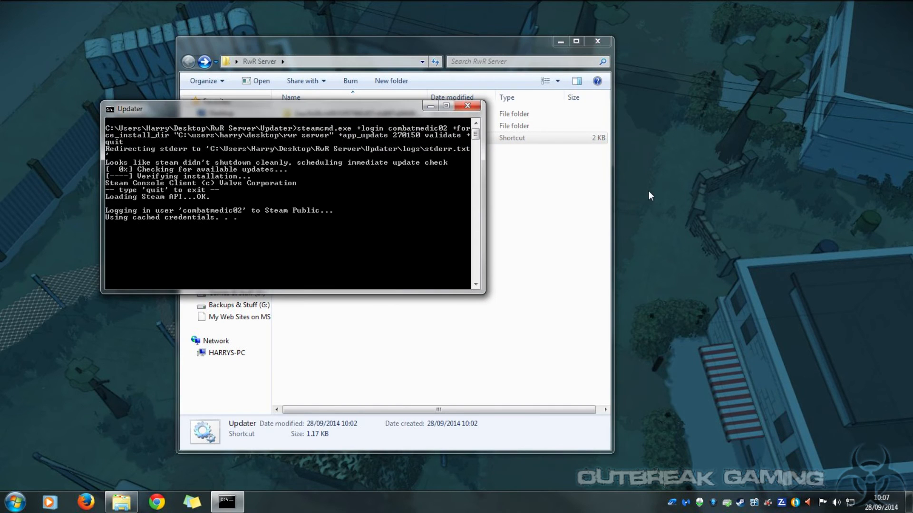
click(670, 187)
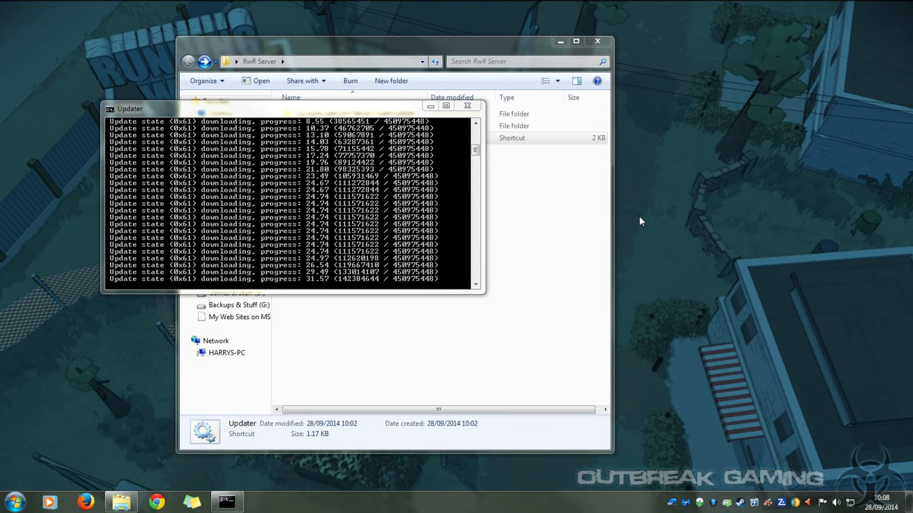
drag(387, 111, 801, 299)
drag(413, 54, 291, 73)
click(641, 85)
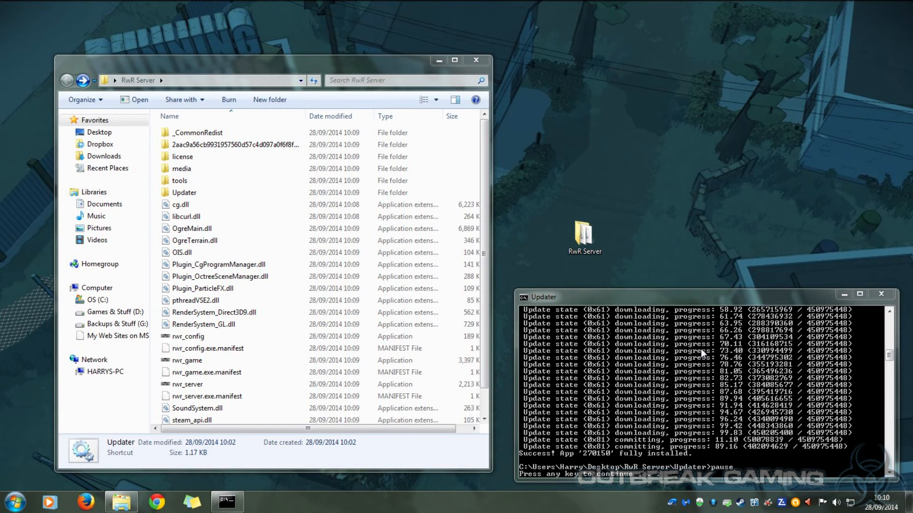
click(674, 353)
key(Return)
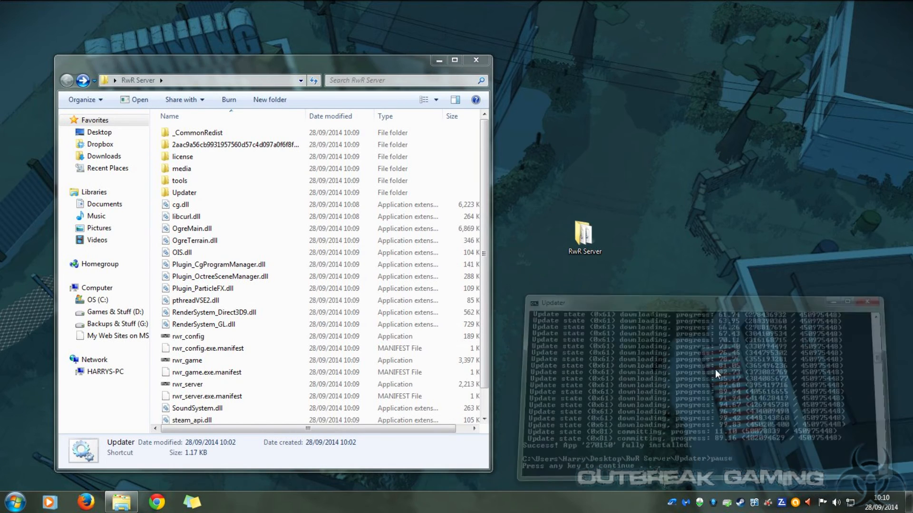
Step: Search the RwR Server folder for "settings"
drag(279, 64, 294, 47)
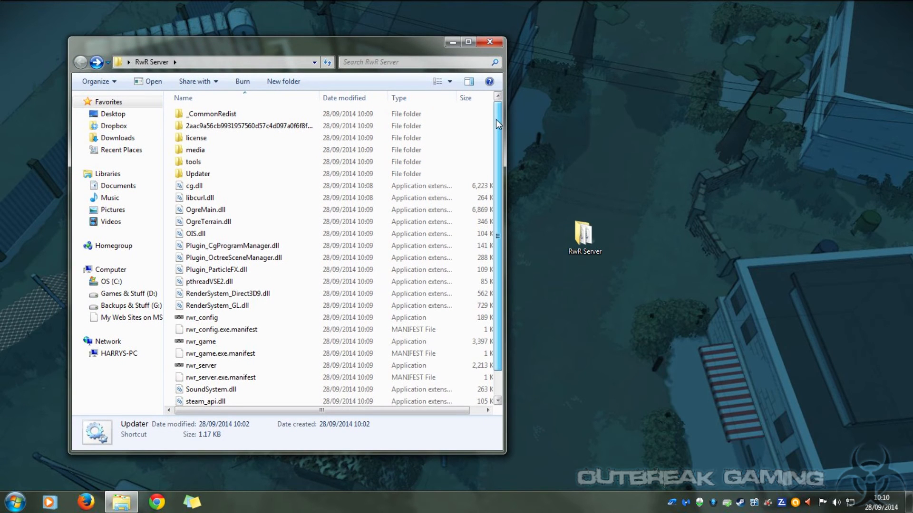
mouse_move(497, 118)
mouse_down()
mouse_move(502, 211)
mouse_move(490, 110)
mouse_up()
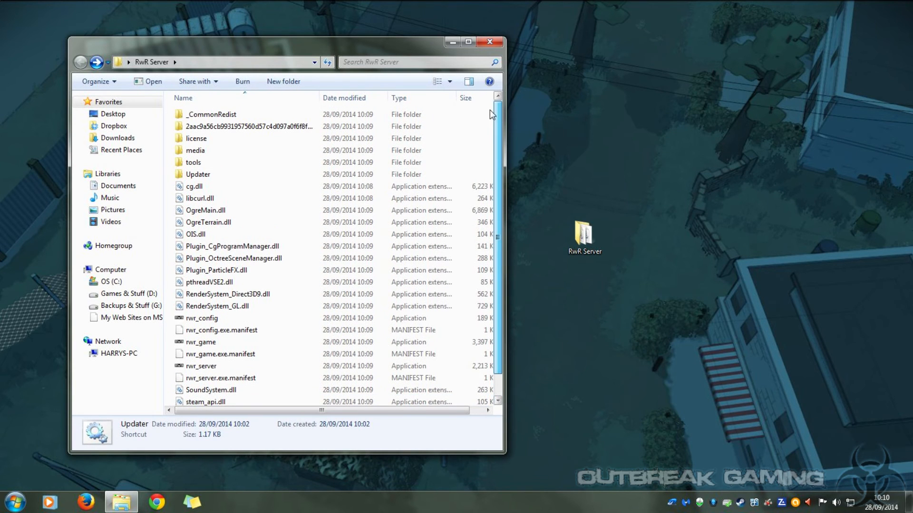
click(561, 104)
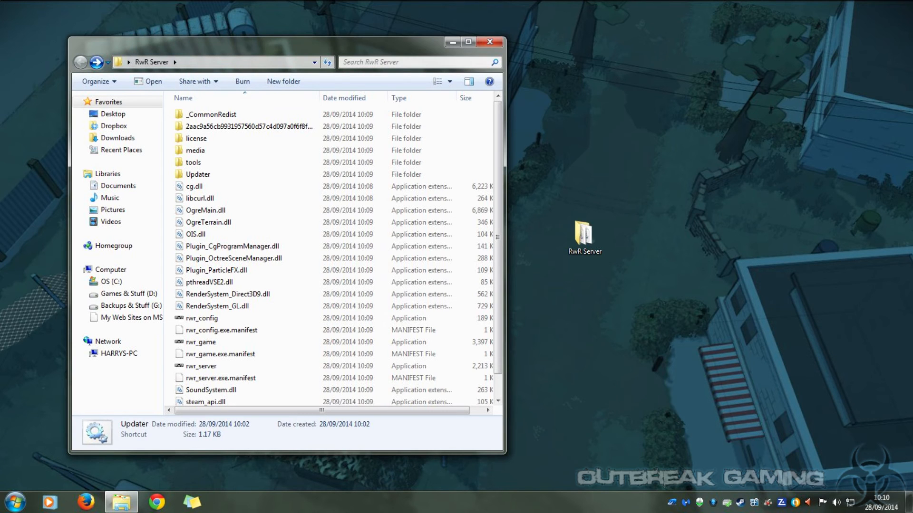
click(405, 61)
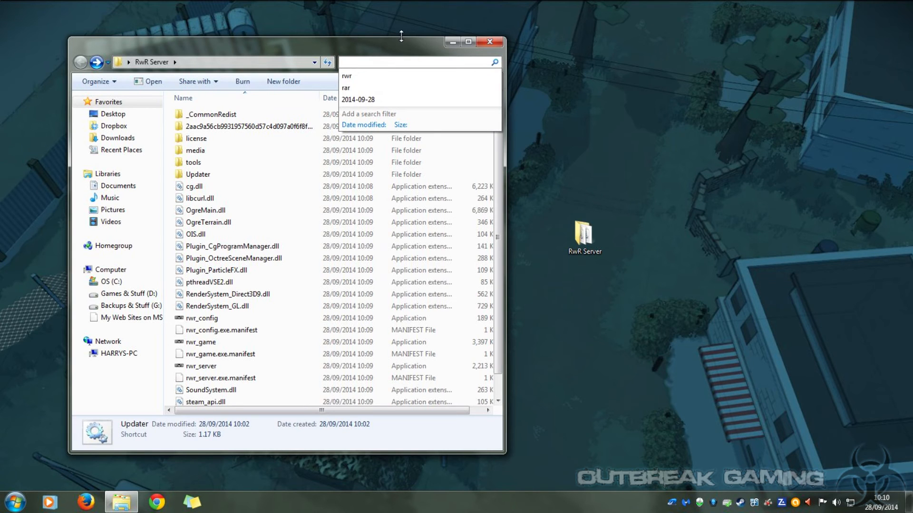
text(settings)
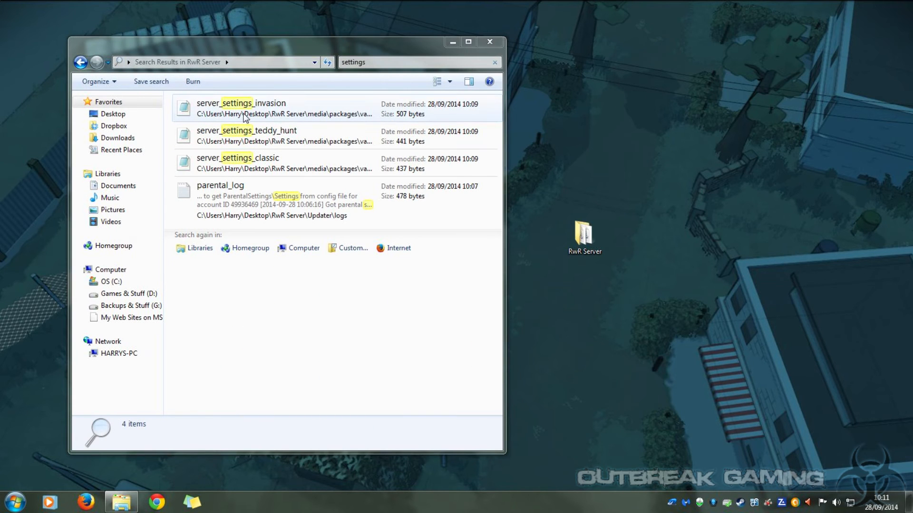
Step: Open the server_settings_invasion file for editing in Notepad and enlarge the Notepad window beside the search results
right_click(252, 112)
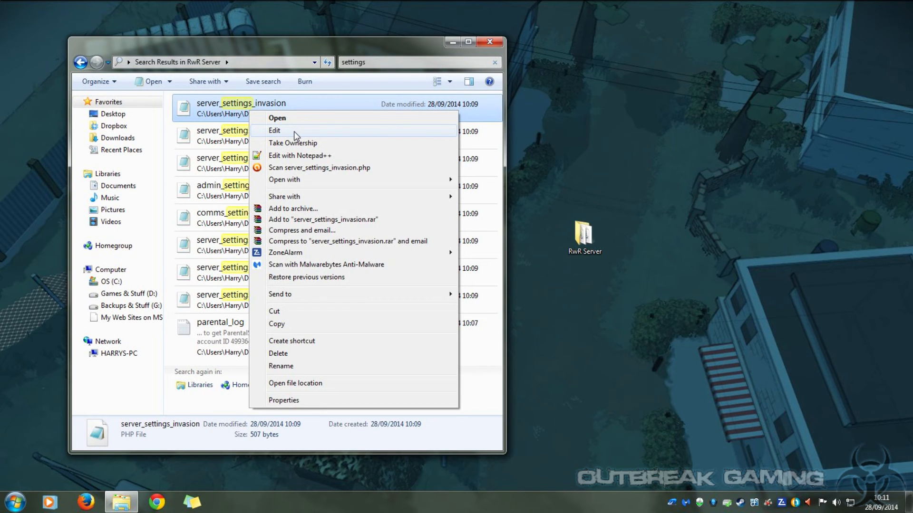
click(294, 134)
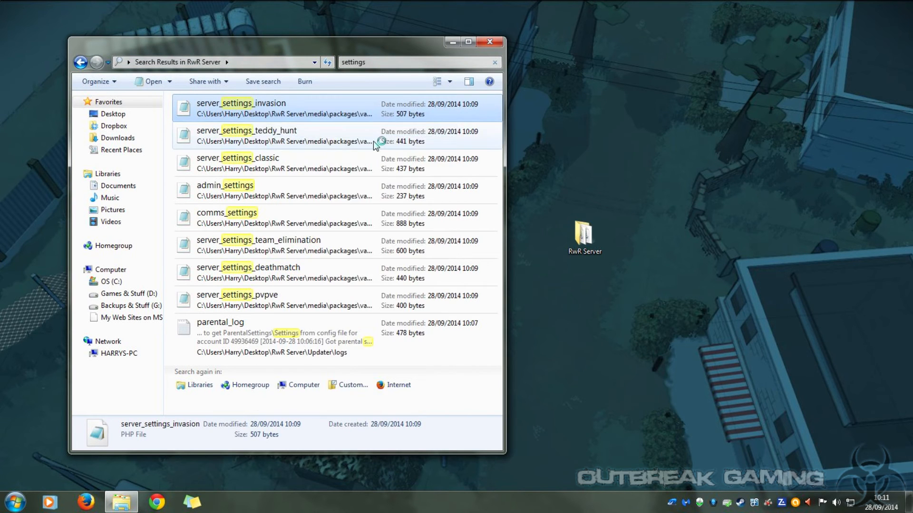
drag(604, 61, 606, 52)
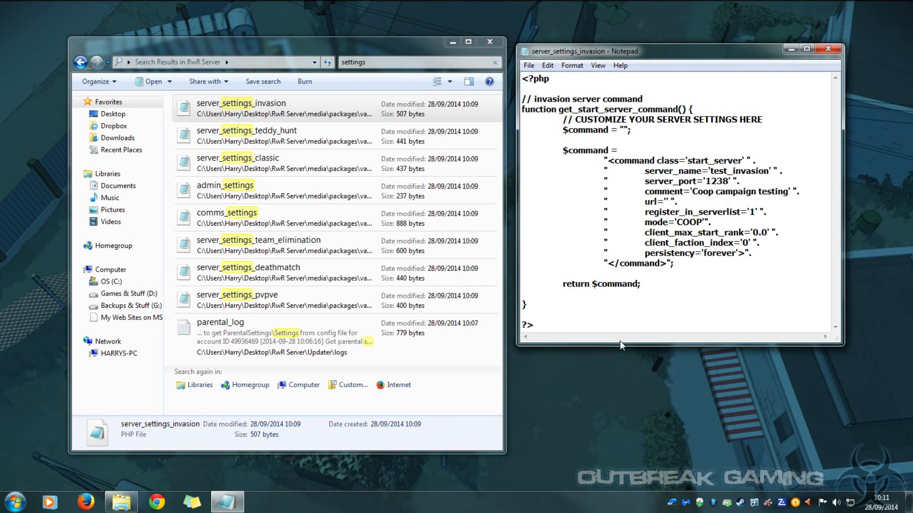
drag(618, 343, 618, 381)
click(592, 455)
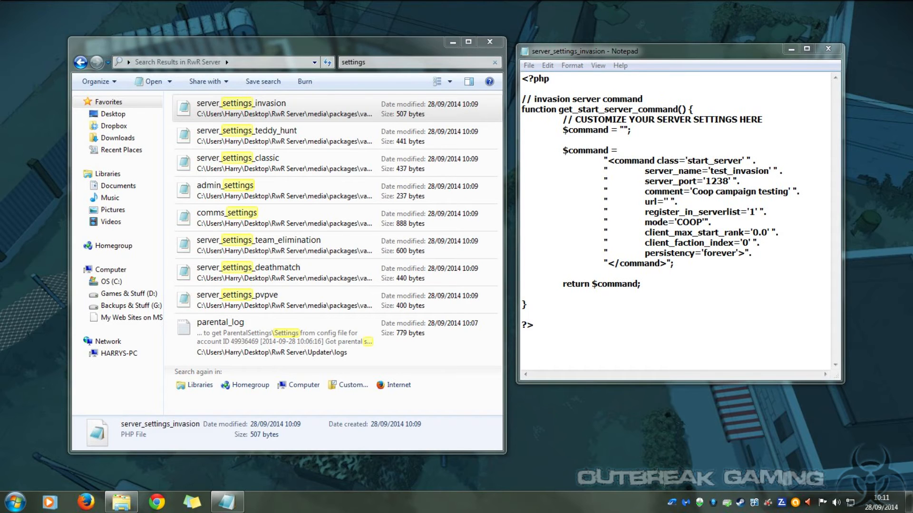
Step: Replace the server_name value test_invasion with the owner's first name followed by "RwR Invasion Server"
click(620, 150)
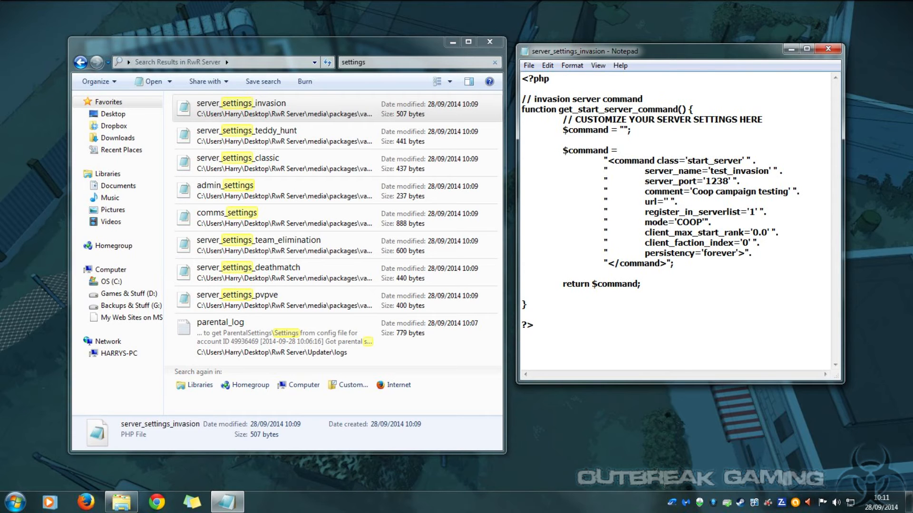
drag(713, 170, 764, 171)
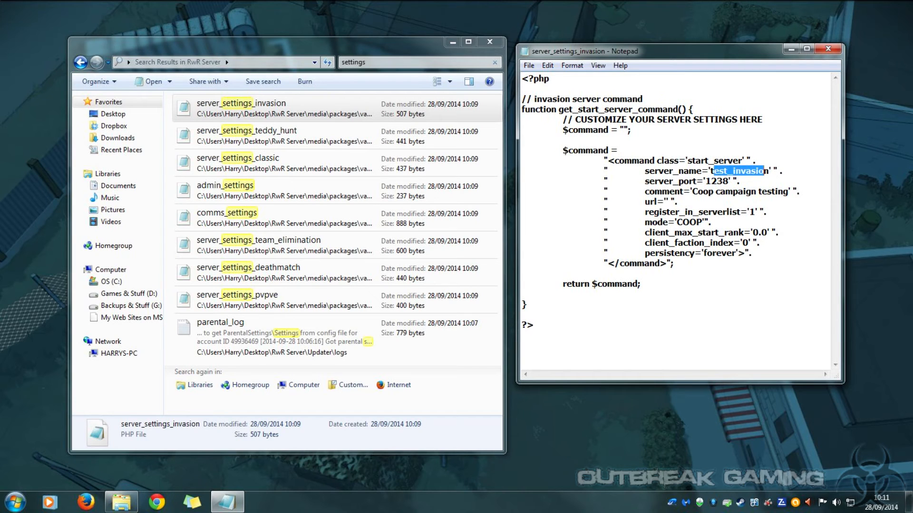
key(BackSpace)
key(Delete)
key(BackSpace)
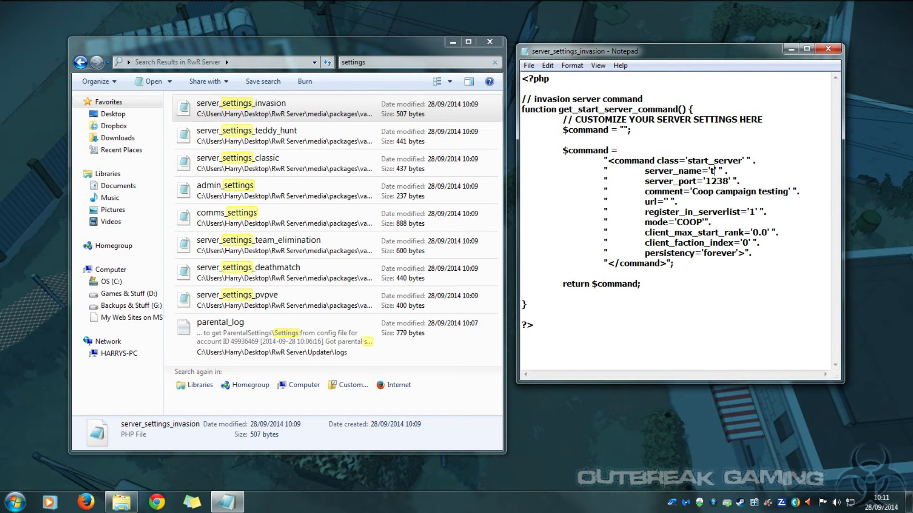
text(Harrys RwR Invasion)
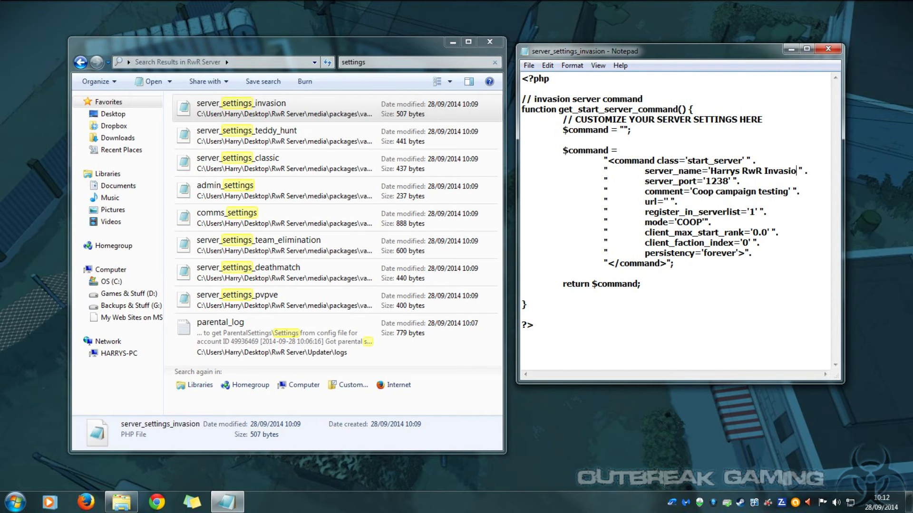
text( Ser)
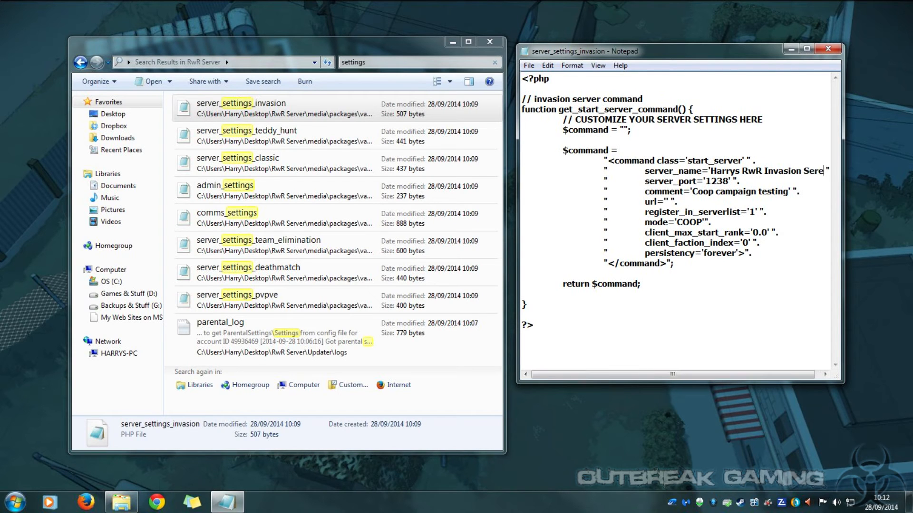
text(ver)
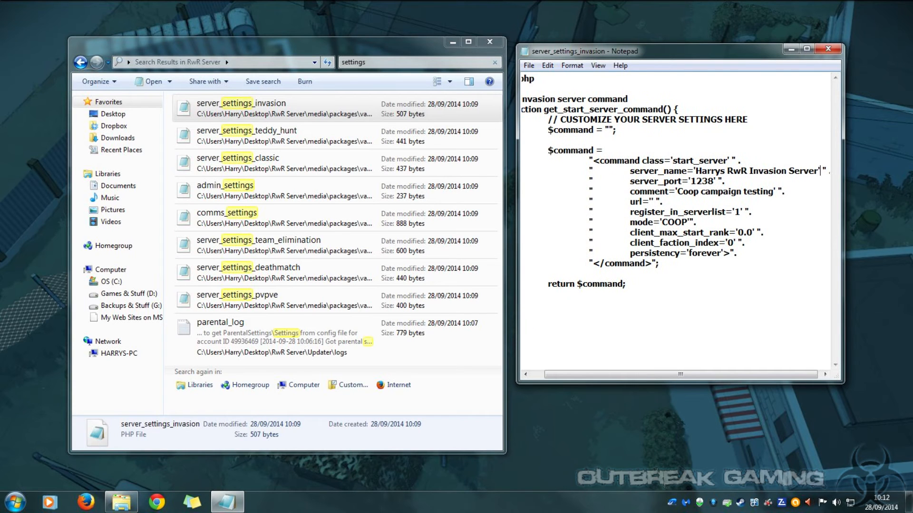
click(875, 212)
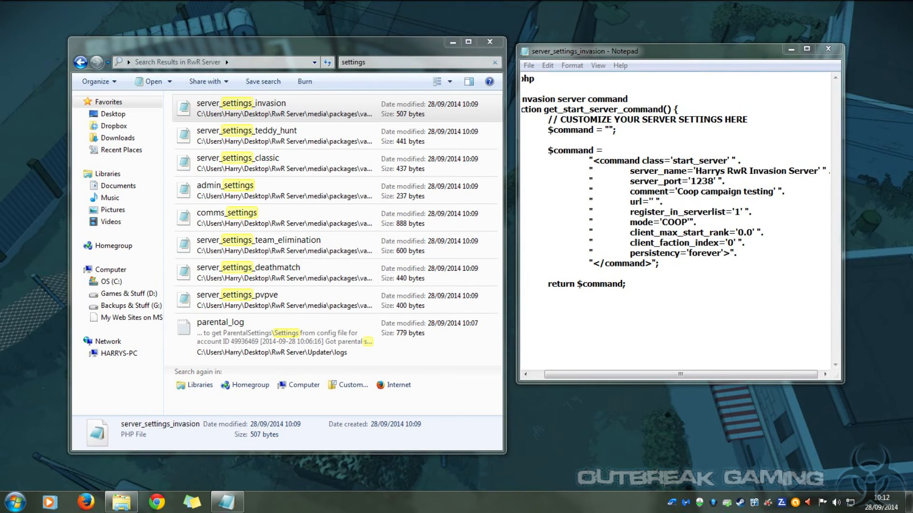
click(820, 171)
drag(681, 191, 774, 191)
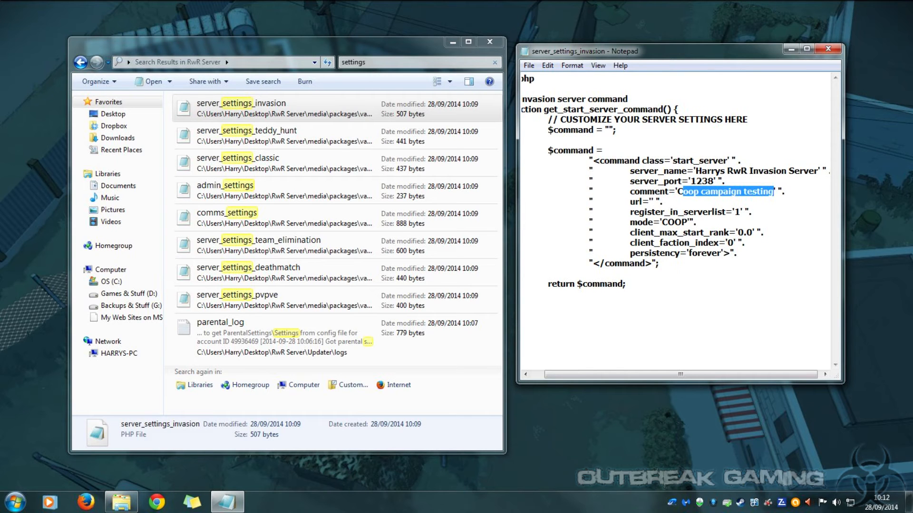
drag(690, 181, 714, 181)
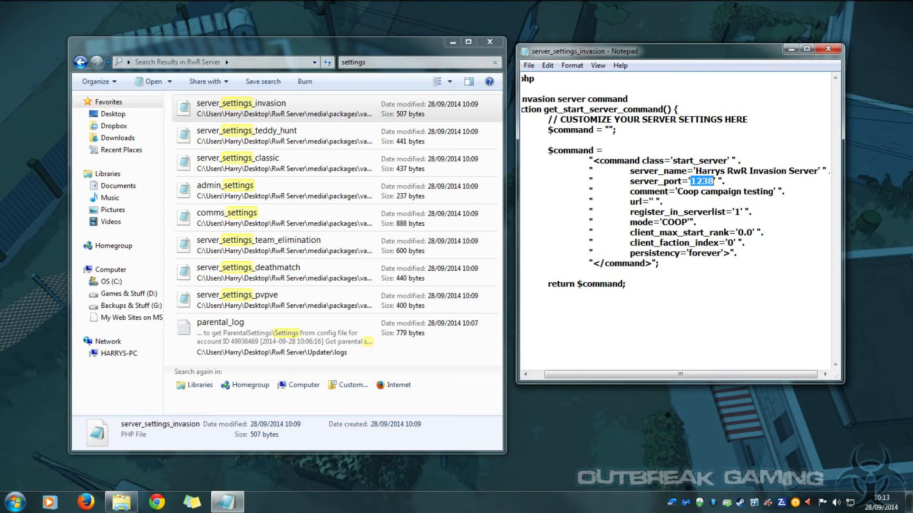
click(877, 265)
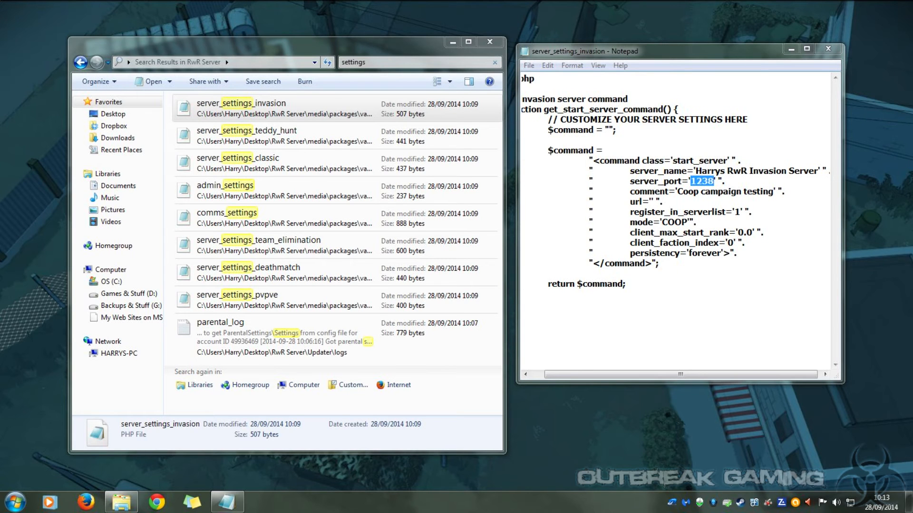
Step: Save the server_settings_invasion file and close Notepad
click(530, 70)
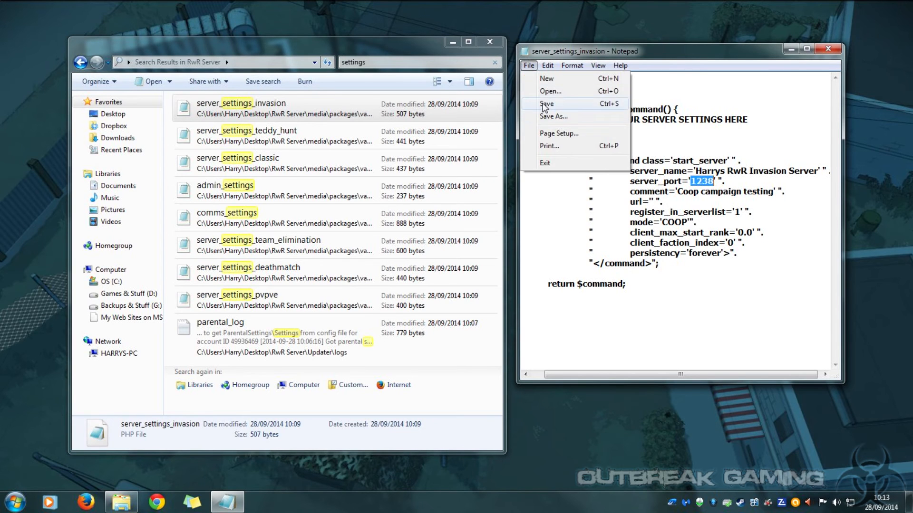
click(537, 102)
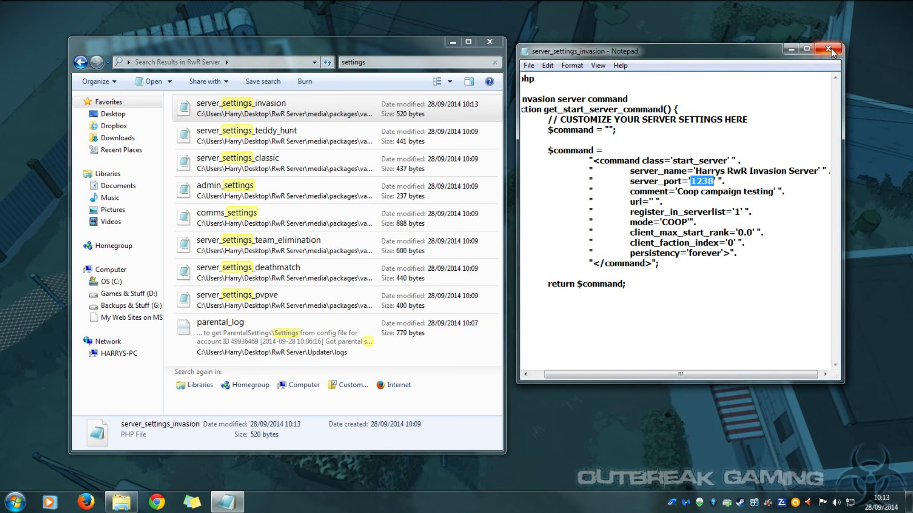
click(828, 49)
Step: Return from the search results to the RwR Server folder listing and bring its final entries into view
click(80, 63)
drag(165, 49, 298, 44)
scroll(635, 257, down, 1)
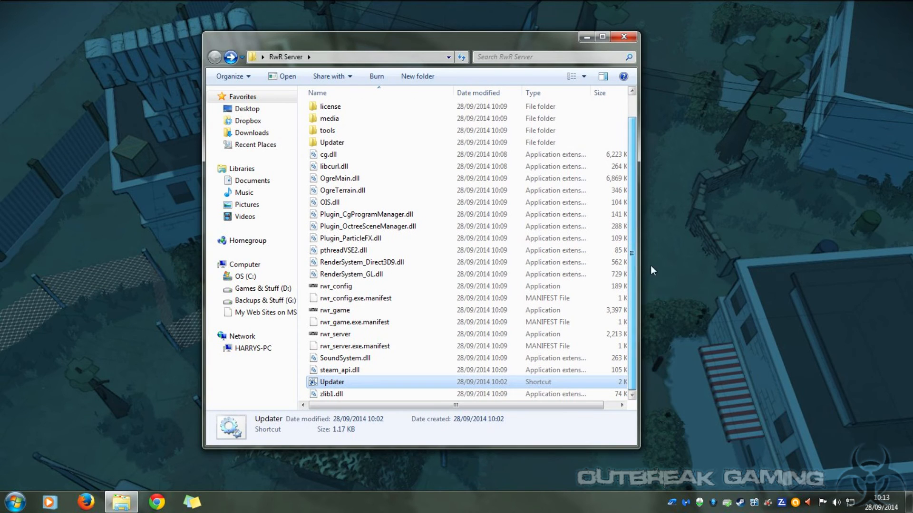
click(706, 252)
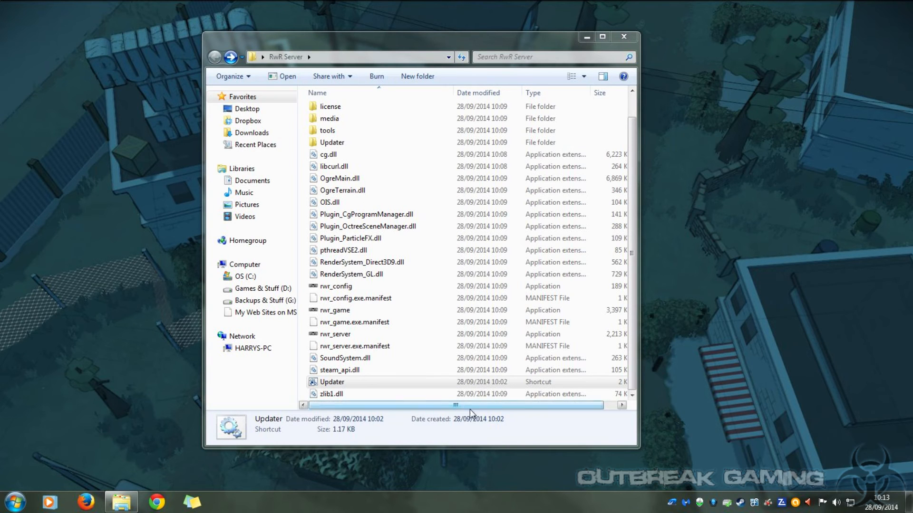
drag(461, 407, 547, 410)
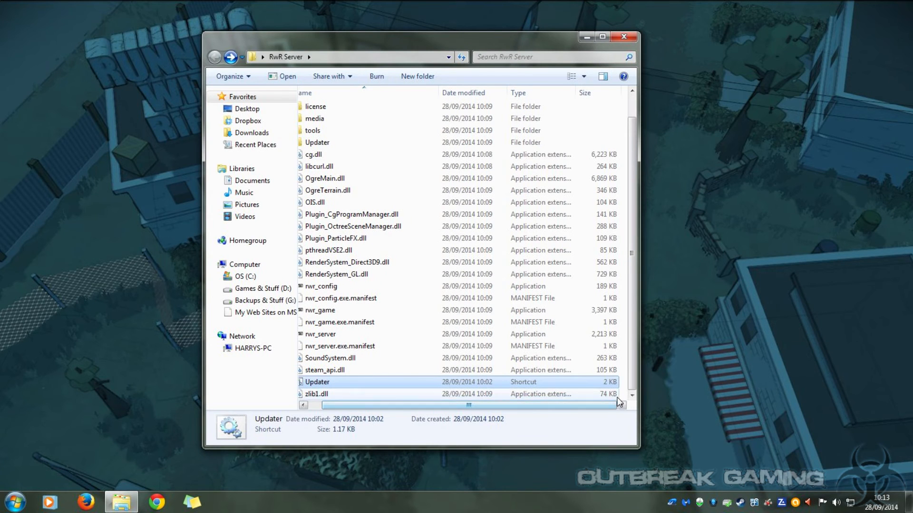
Step: Start a new Notepad script with the lines "Echo Off", "Echo Starting RwR Invasion Server" and "c:"
click(13, 501)
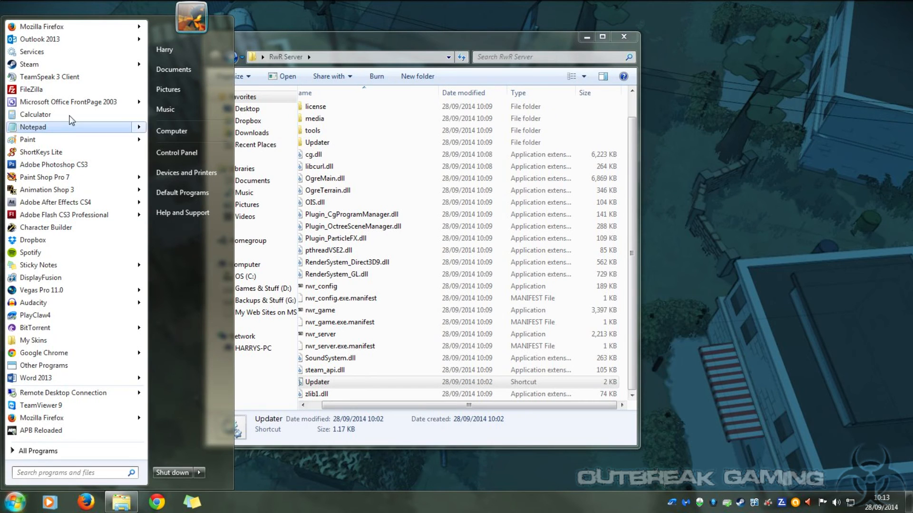
click(57, 125)
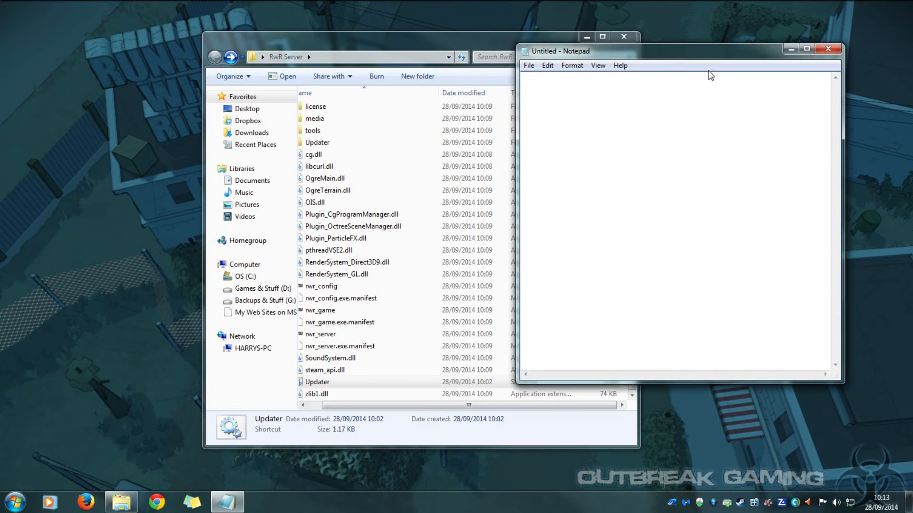
drag(665, 51, 284, 135)
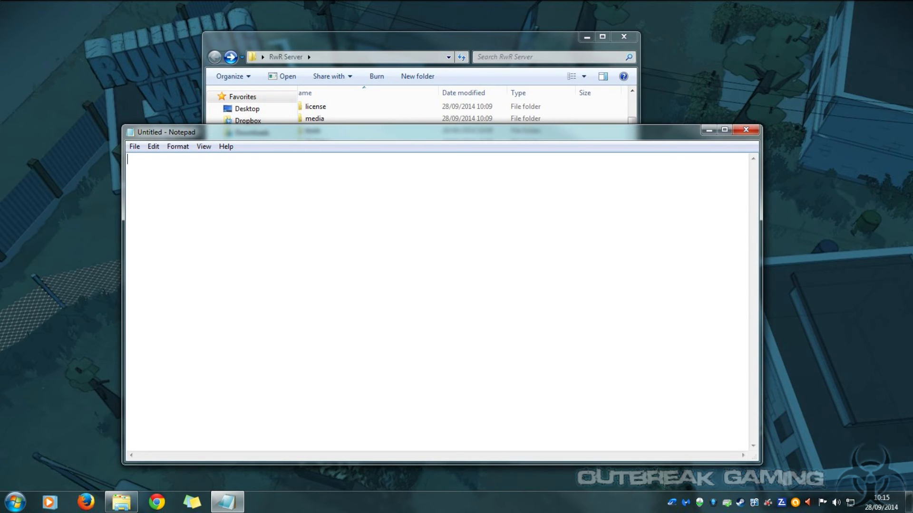
text(E)
text(o )
text(Off )
text(Echo)
text( Starti)
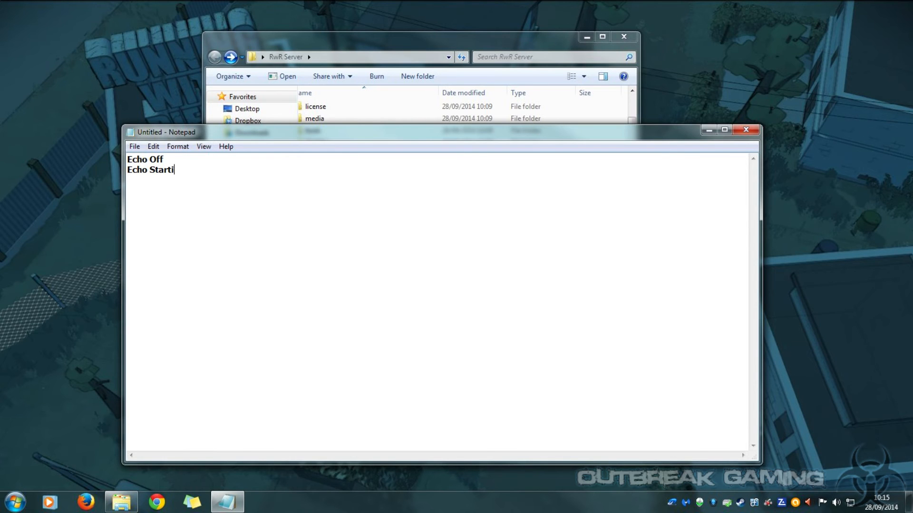
text(ng RwR Invasion S)
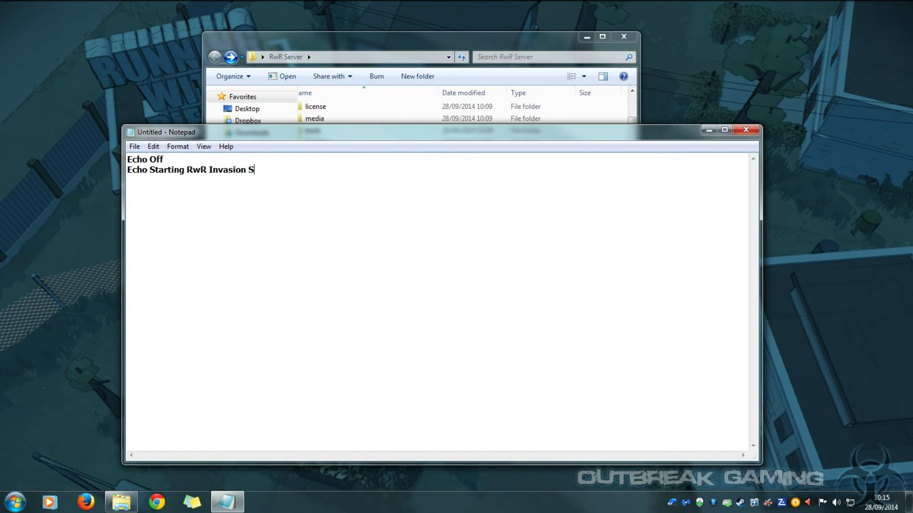
text(erver C:)
drag(294, 142, 381, 150)
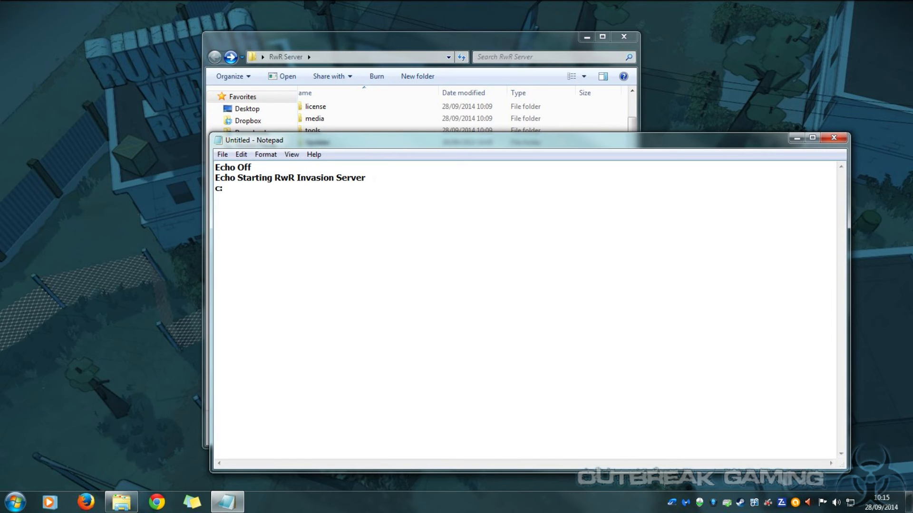
Step: Add a "CD:" line with an opening quote and the path to the desktop\rwr server folder under the owner's user directory
text(CD: "C:\users\harry\)
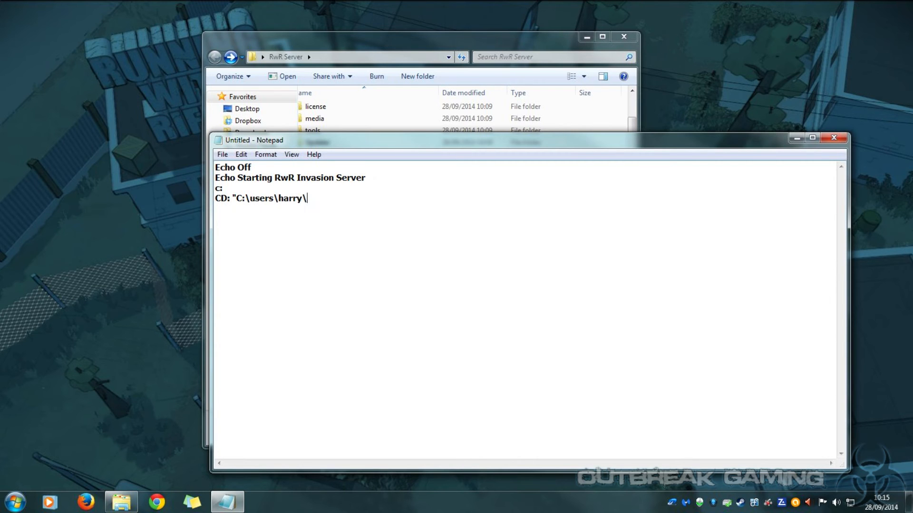
text(desktop\rwr server\)
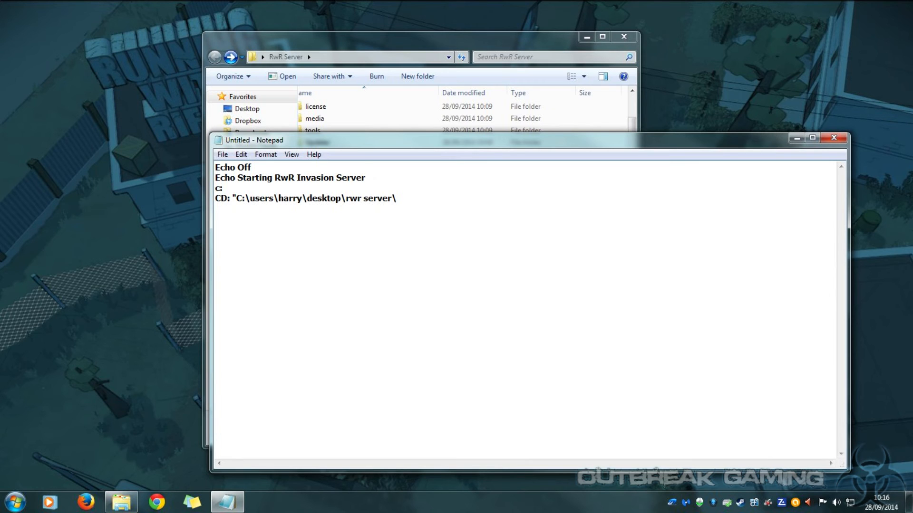
key(BackSpace)
Step: Add the lines Start "RwR Invasion" rwr_server.exe and Timeout 5 to the script
text(Start "RwR Invasion" )
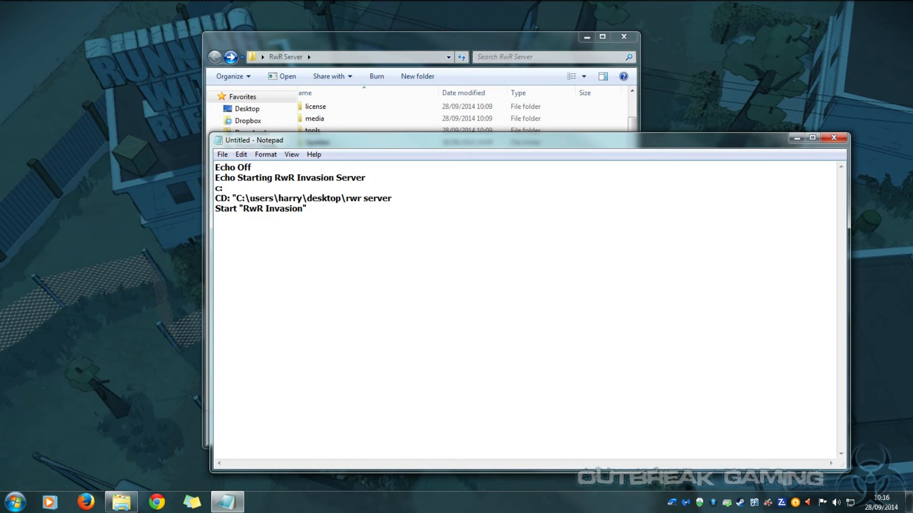
text(rwr_server.exe)
key(Return)
text(Timeou)
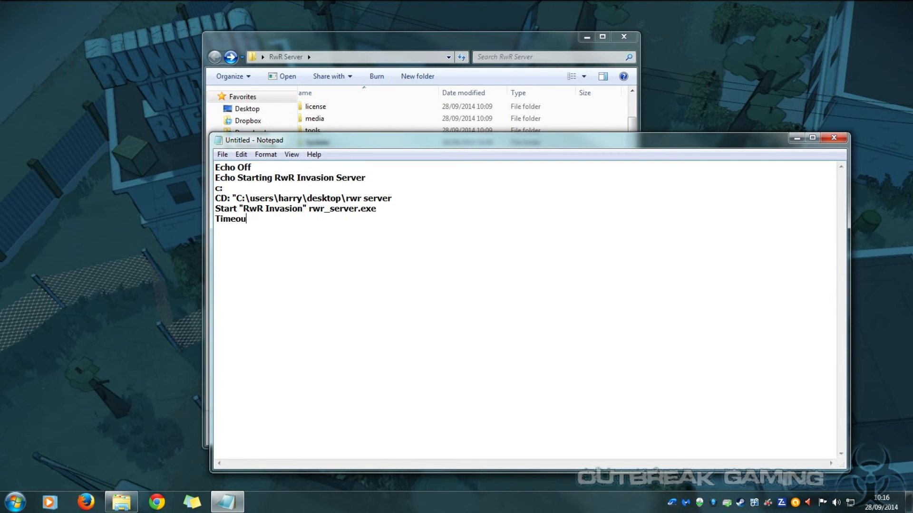
text(t 5)
key(Return)
Step: Add a CD line with the quoted path to desktop\rwr server\media\packages\vanilla\scripts under the owner's user directory
text(CD "C)
text(:\Users\harry\desktop)
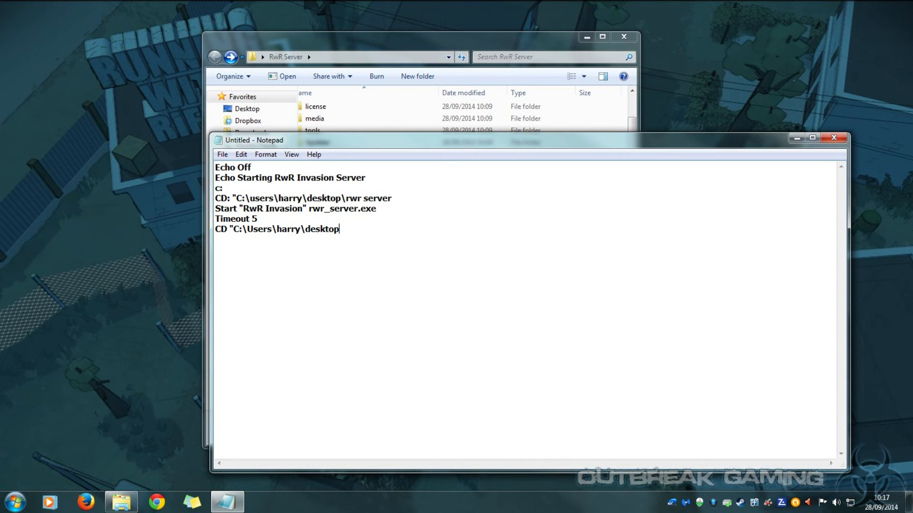
text(\rwr server\media\packages)
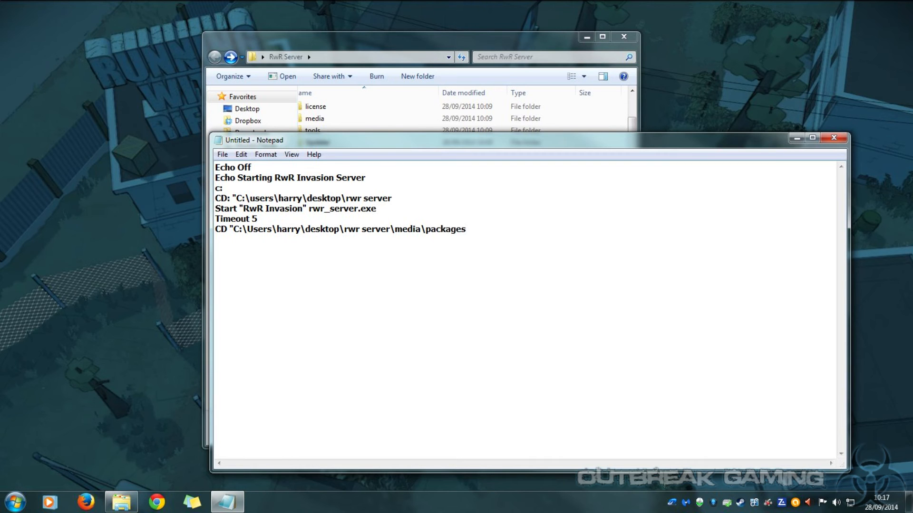
key(ctrl+s)
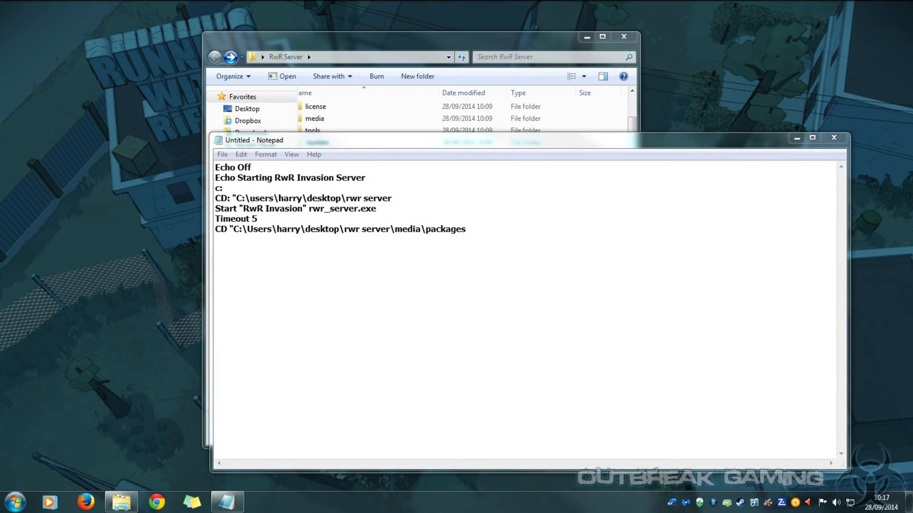
click(465, 229)
text(\)
text(v)
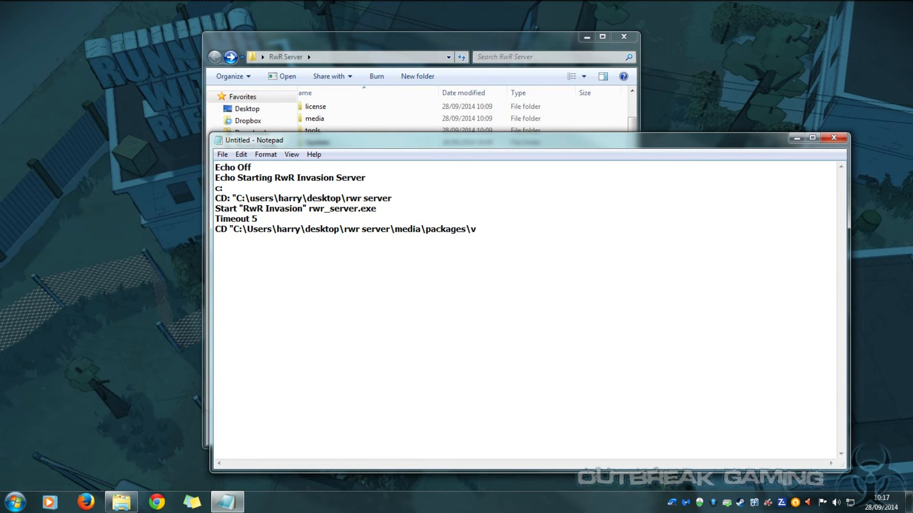
text(anilla\scripts)
click(693, 77)
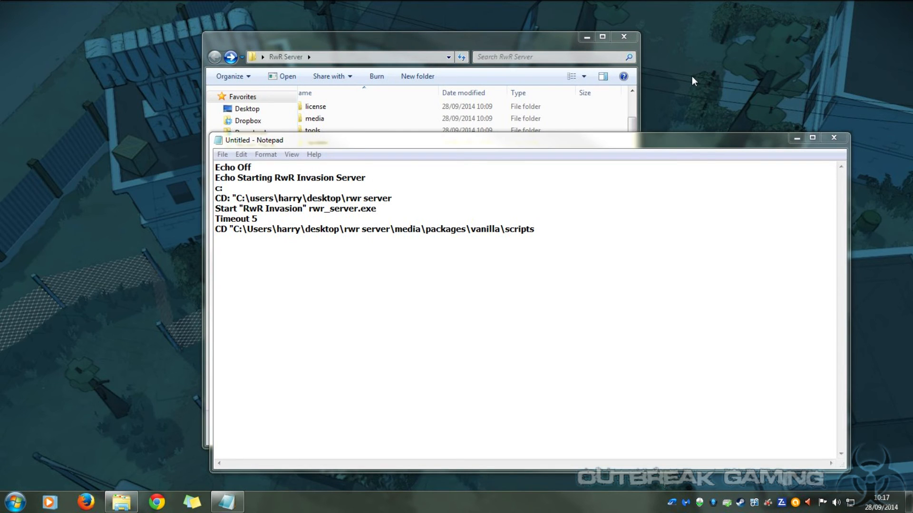
click(704, 140)
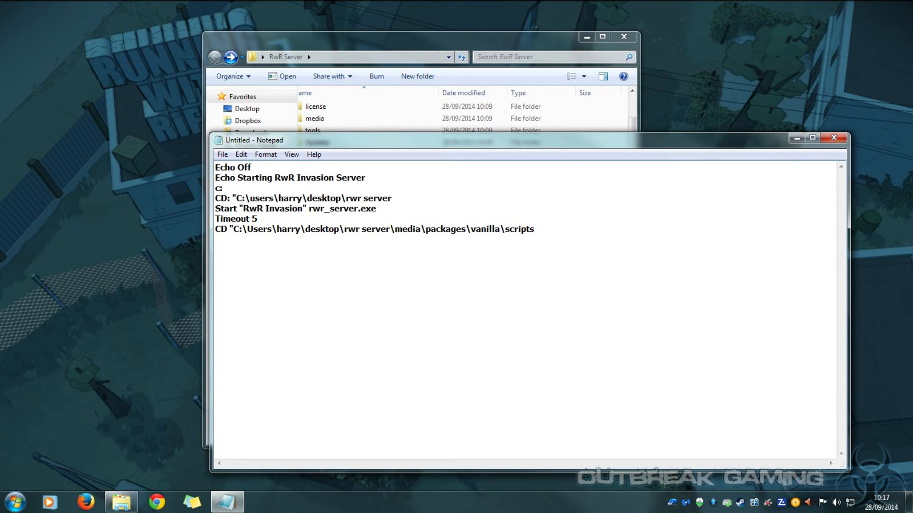
text(")
click(737, 43)
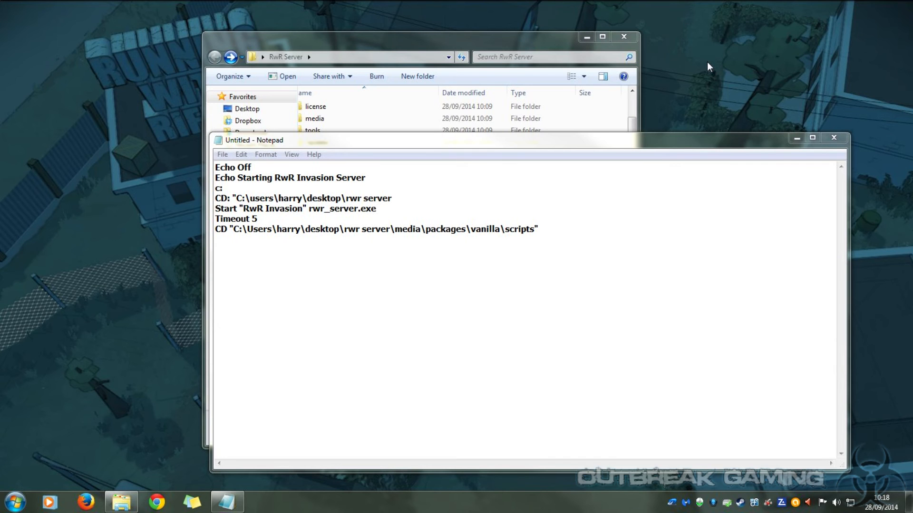
Step: Add the final script line Start "Map Rotation Script" php gamemode_invasion.php
click(215, 240)
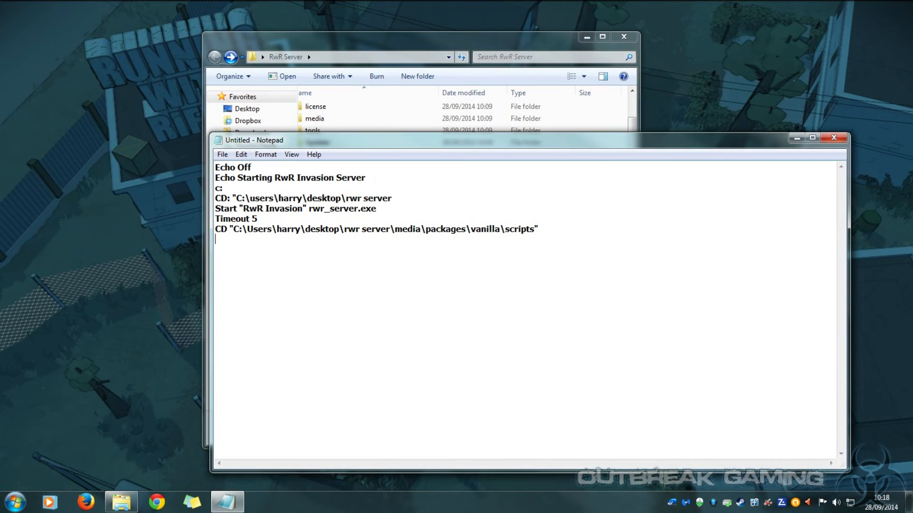
text(Start)
text( ")
text(Map)
text( Ro)
text(tation Sc)
text(rip[)
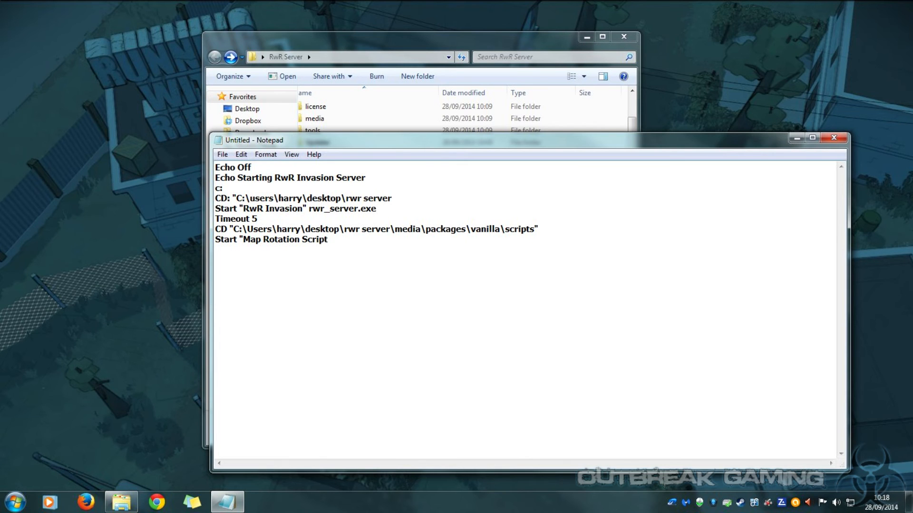
text(" php_)
key(BackSpace)
text(gamemode_invasion)
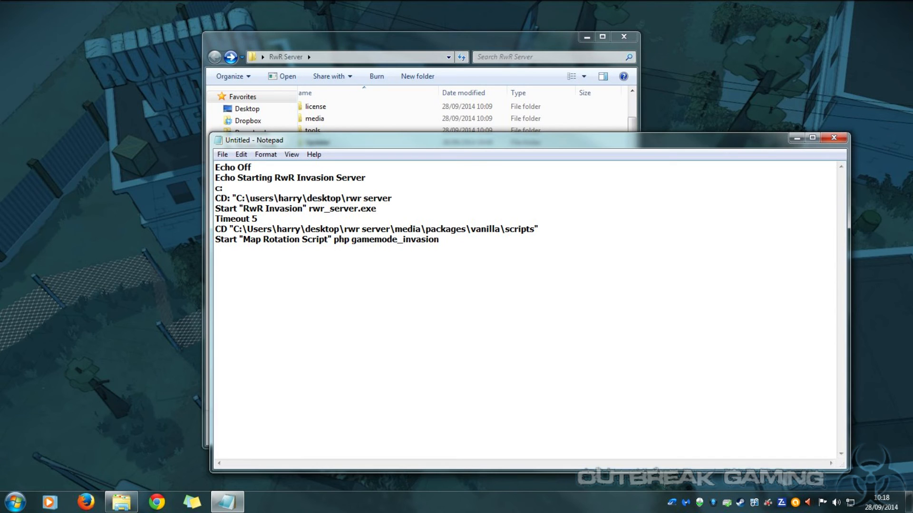
text(.php)
click(667, 101)
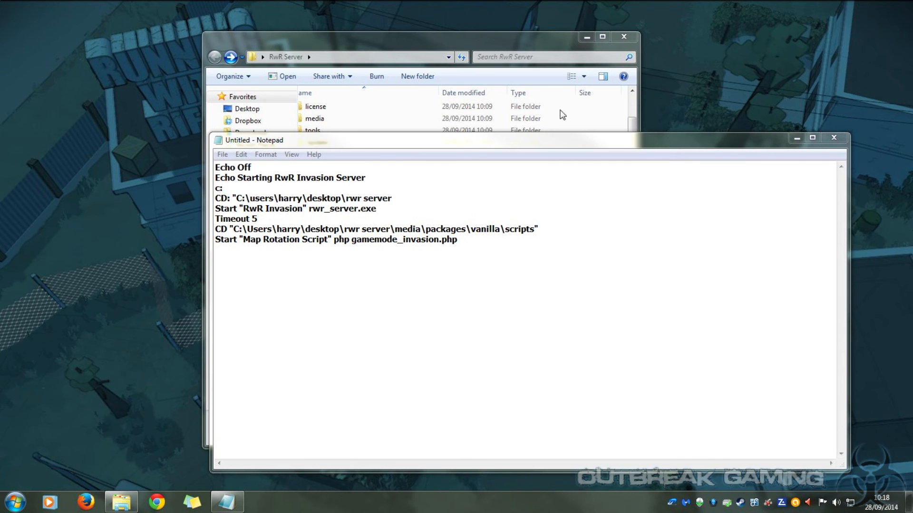
Step: Save the script as Start Server.bat in the RwR Server folder and close Notepad
click(222, 154)
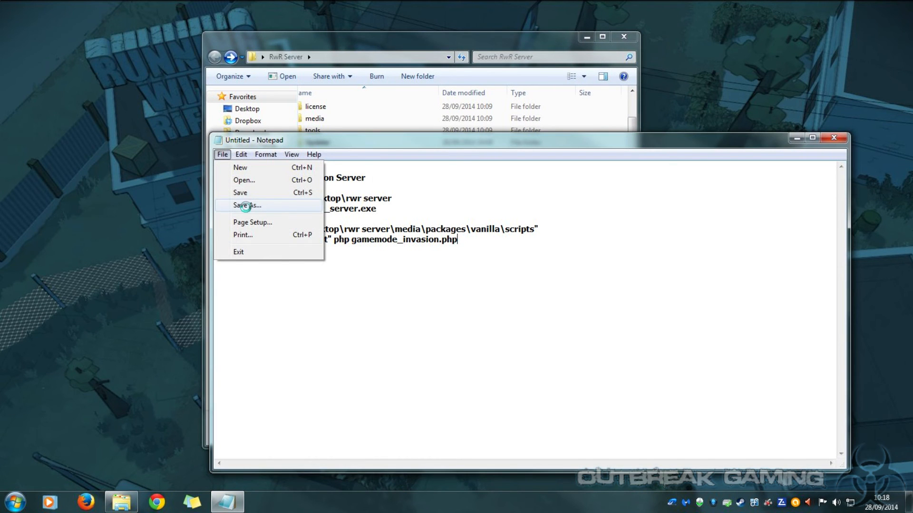
click(245, 205)
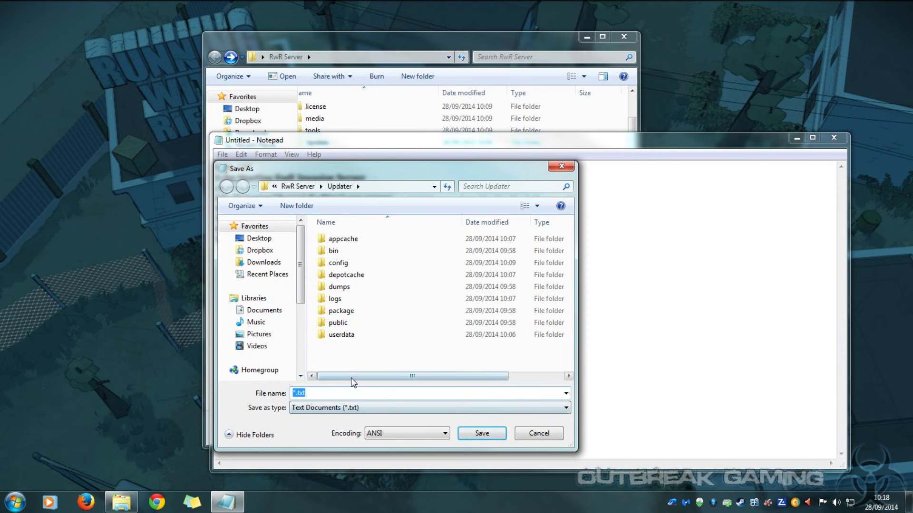
click(298, 186)
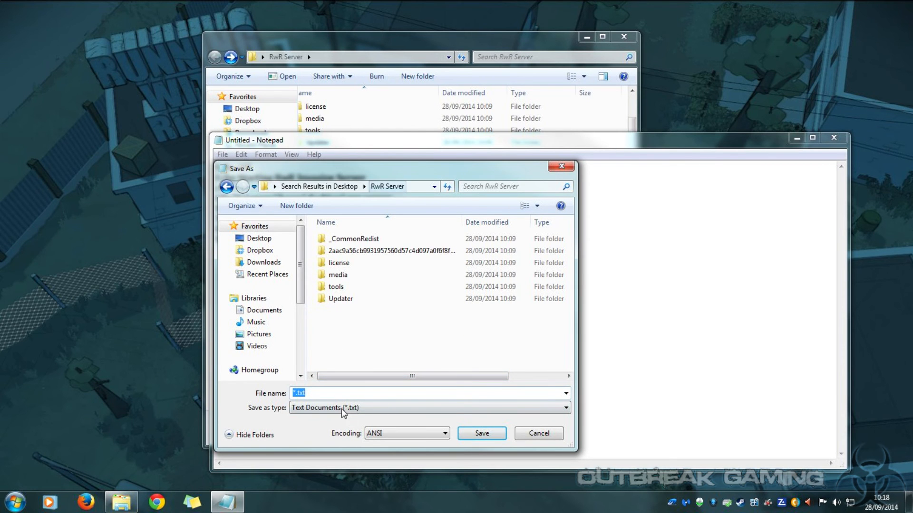
text(Start Server)
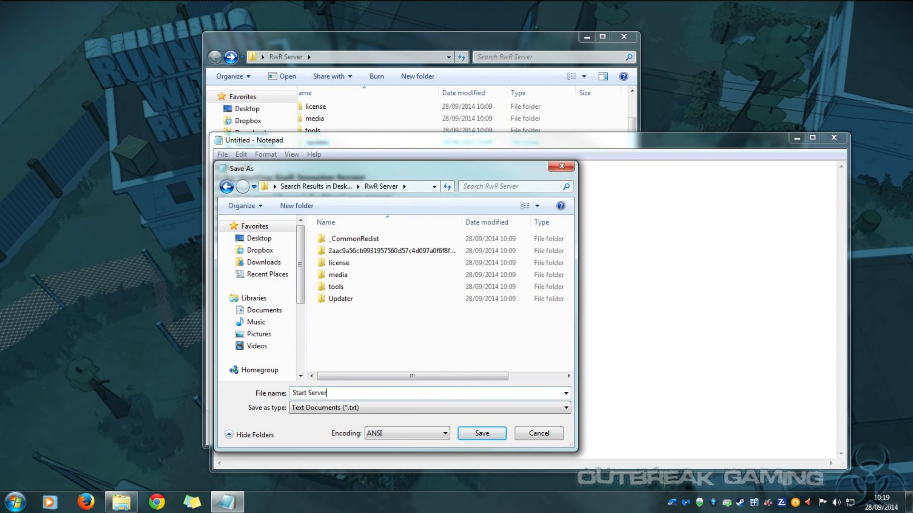
text(.bat)
click(789, 53)
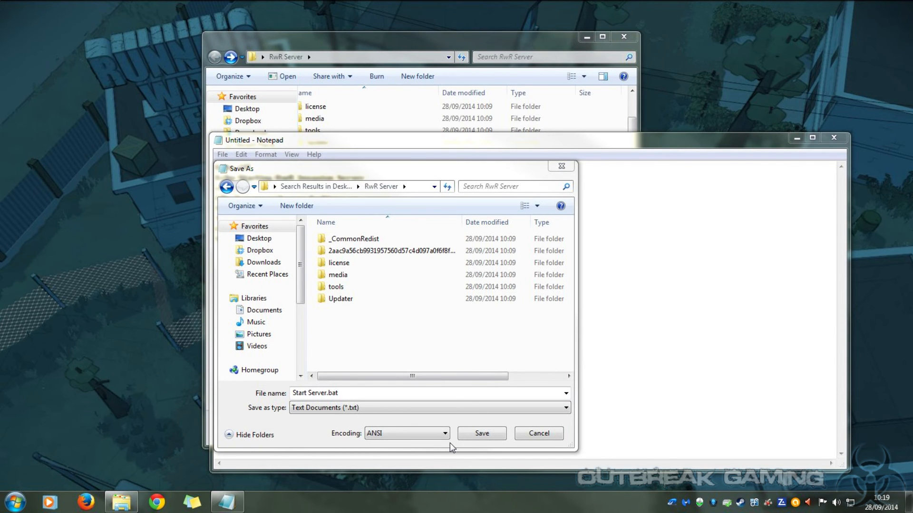
click(478, 439)
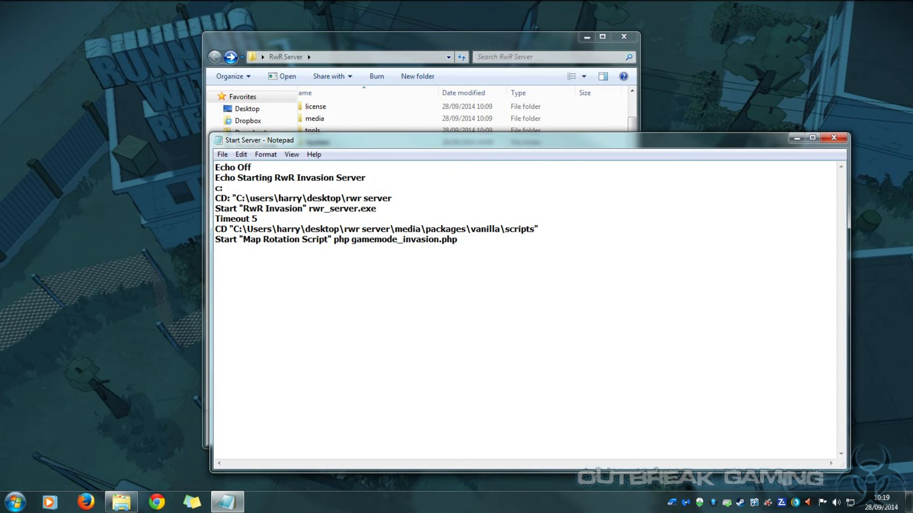
click(833, 137)
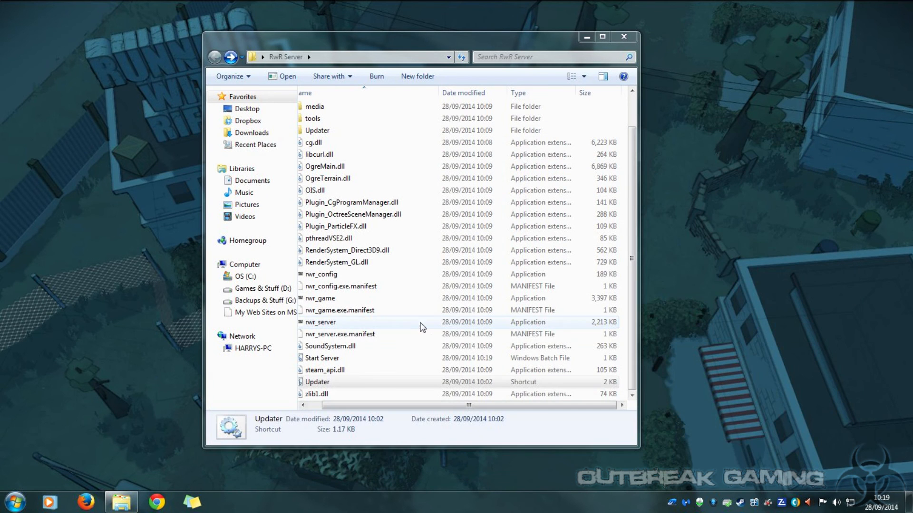
Step: Select the Start Server batch file in the RwR Server folder and move the folder window aside
click(389, 336)
drag(369, 406, 326, 402)
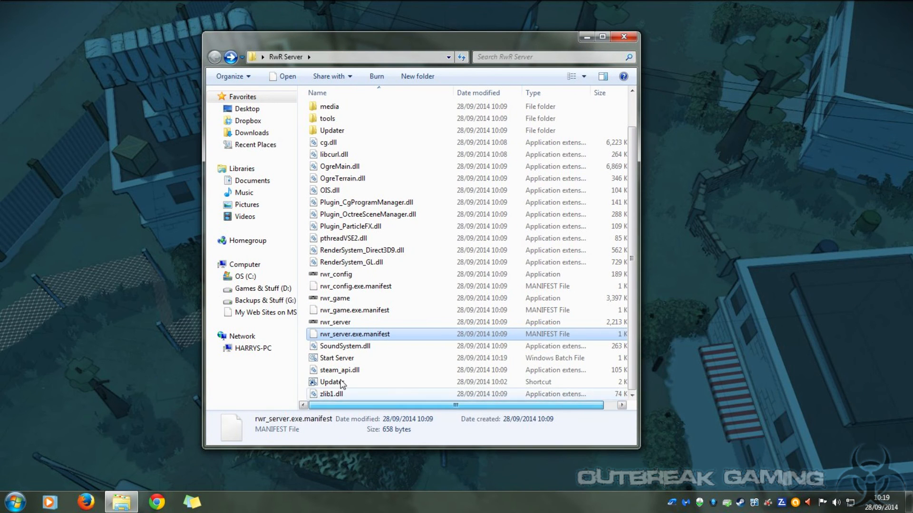
double_click(336, 357)
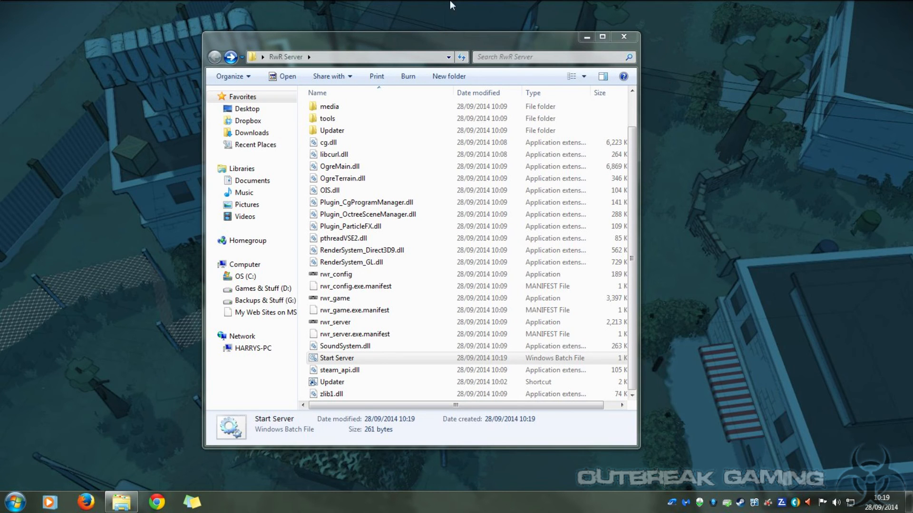
drag(575, 38, 794, 14)
click(250, 246)
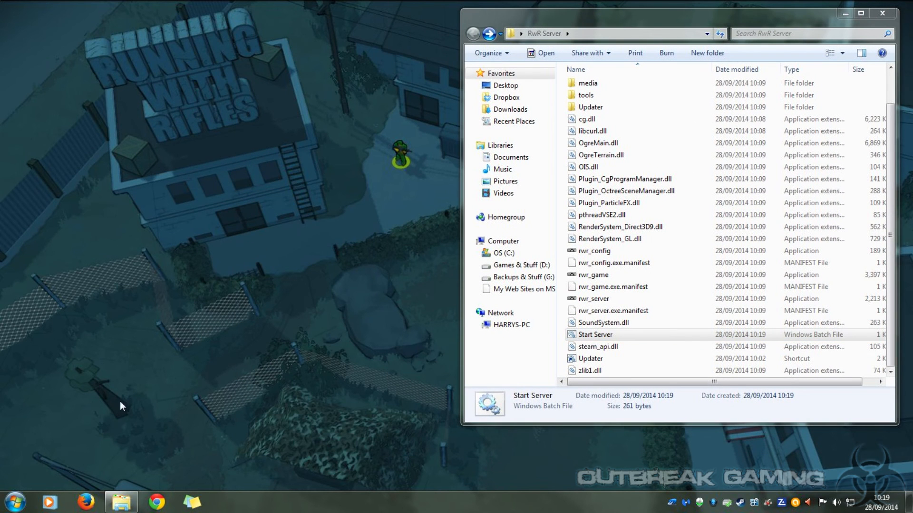
Step: Switch to Firefox, search Google for "php windows" and open the downloads page of the PHP For Windows site
click(88, 501)
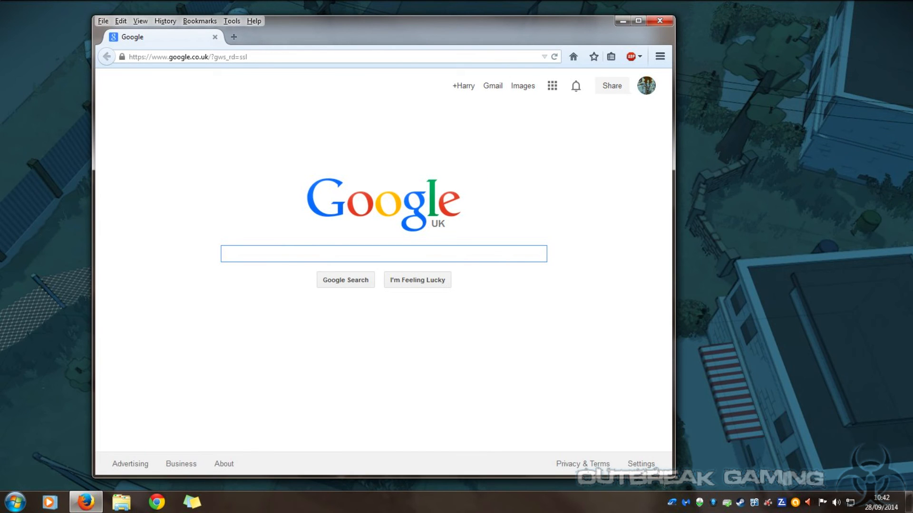
text(php)
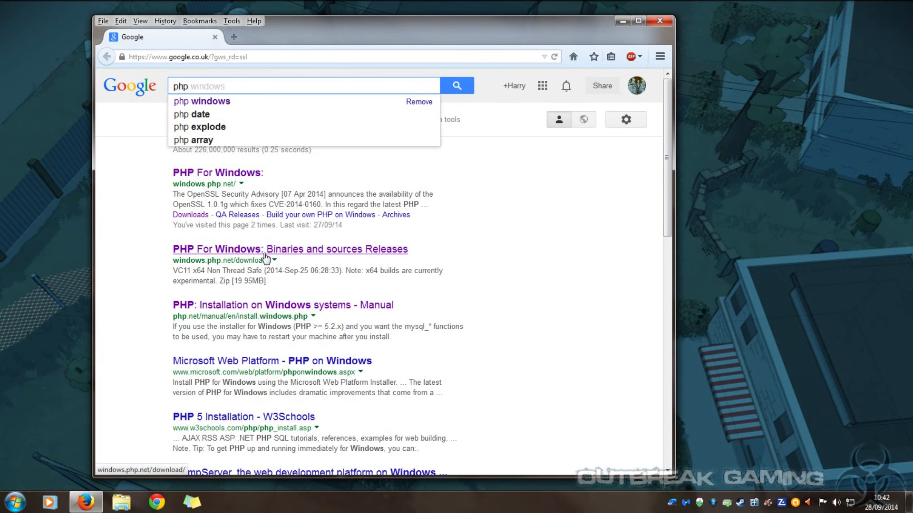
key(Down)
key(Return)
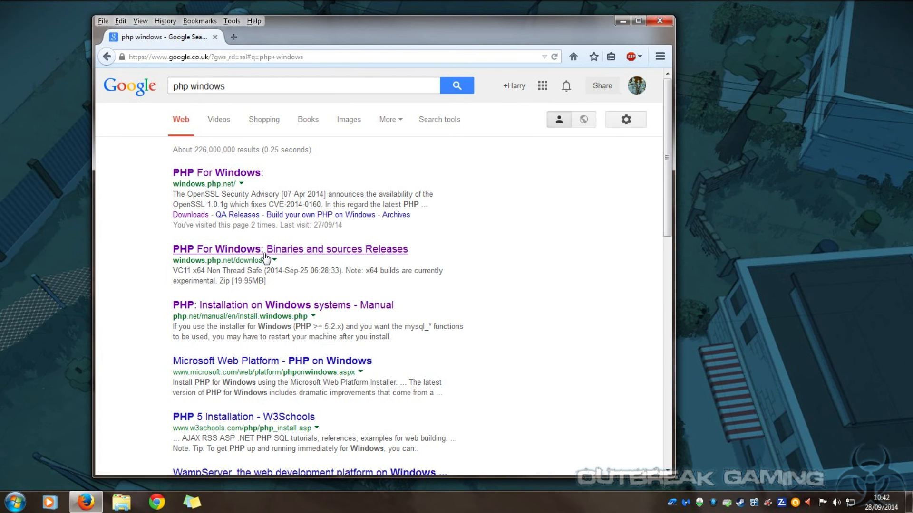
click(227, 174)
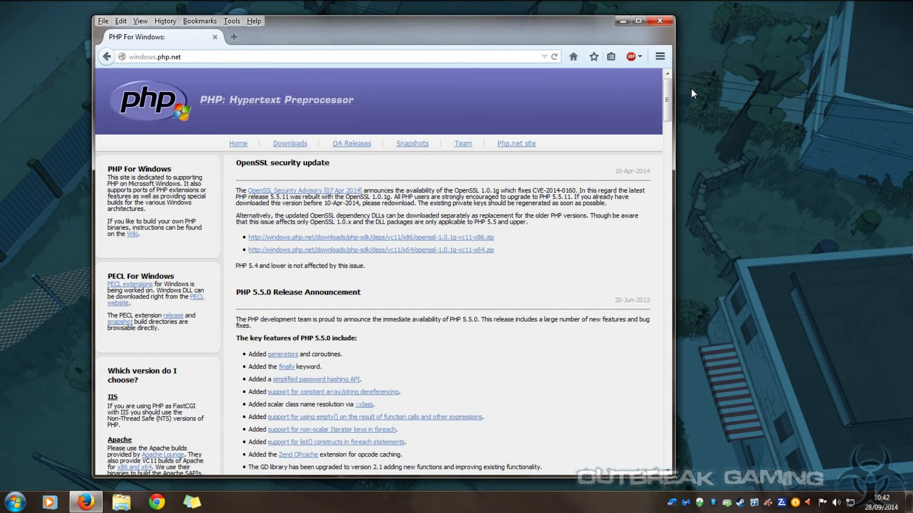
click(290, 144)
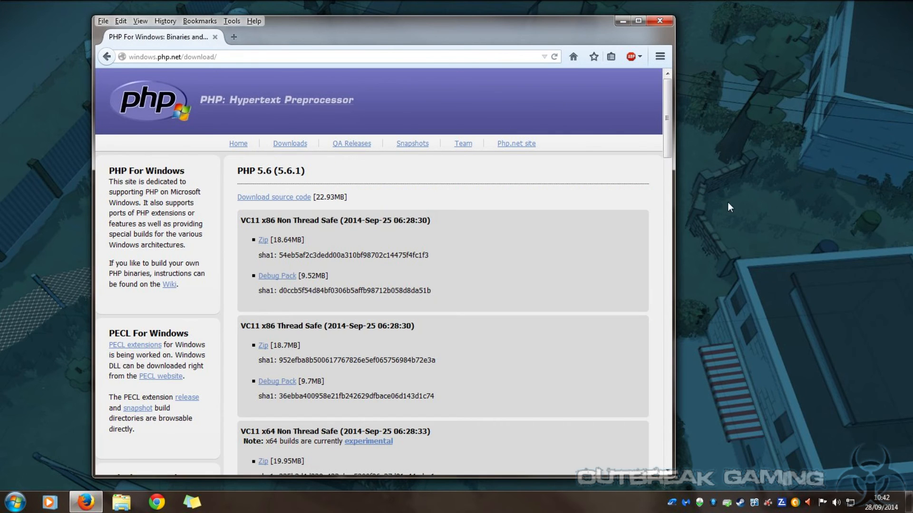
Step: Download the PHP 5.6.1 VC11 x86 Thread Safe zip and save it to the Desktop
drag(669, 142, 666, 168)
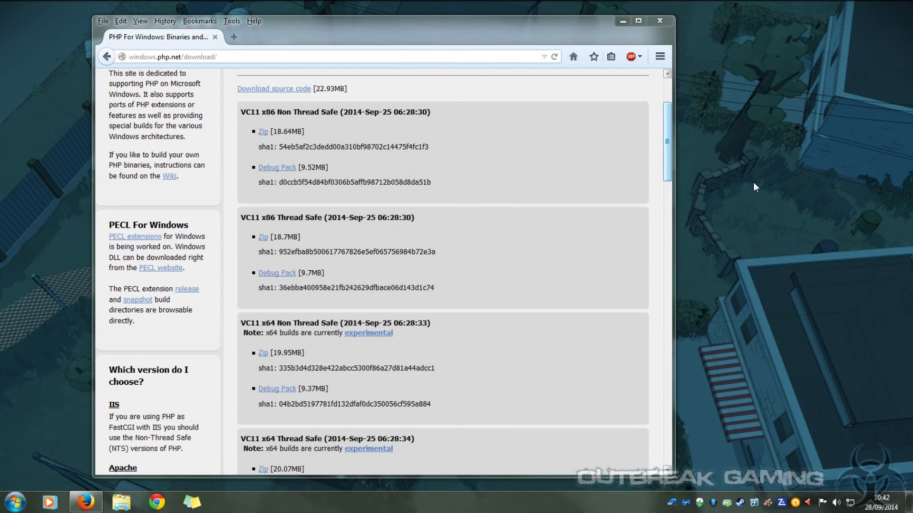
triple_click(269, 244)
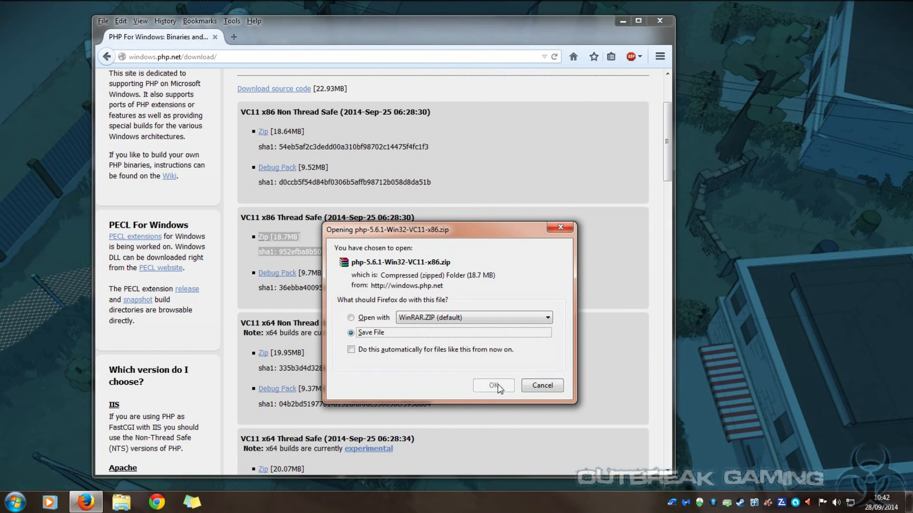
click(496, 389)
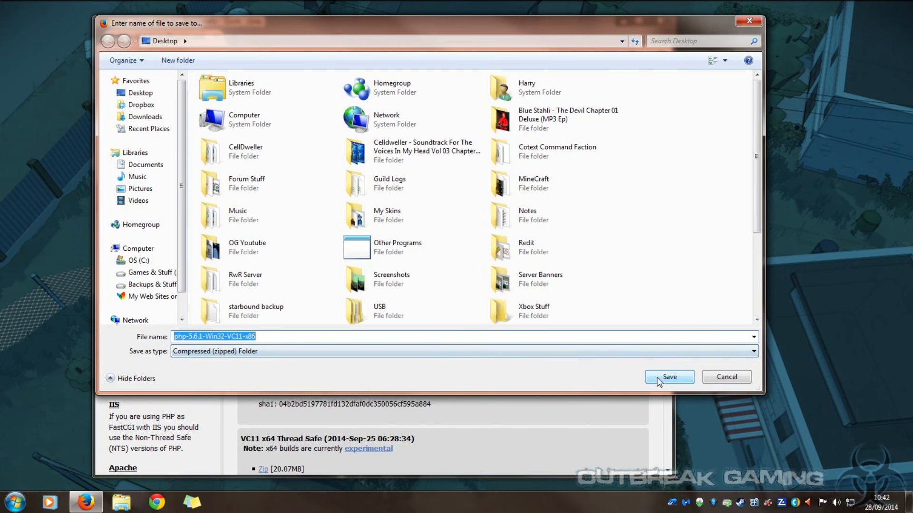
click(658, 379)
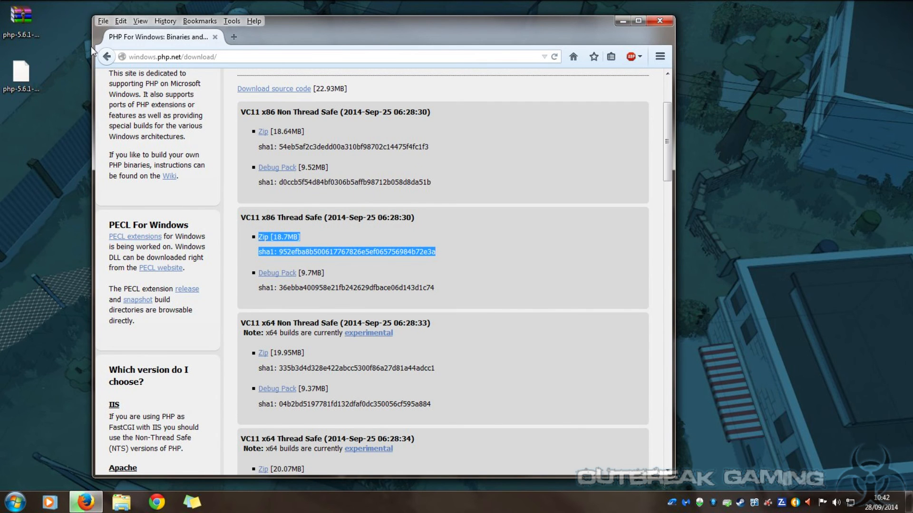
Step: Shift the browser window aside and place the downloading PHP archive files in the clear desktop area beside it
drag(324, 27, 392, 27)
drag(116, 137, 101, 184)
click(123, 126)
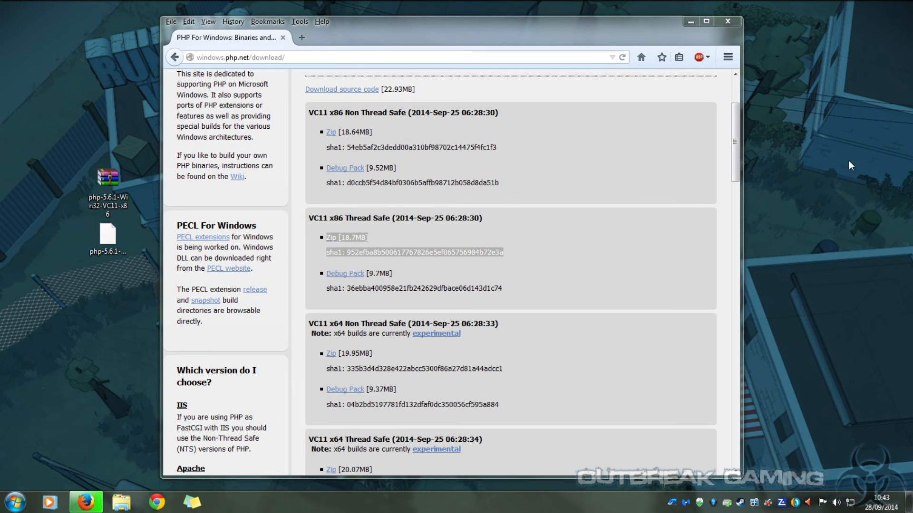
Step: Close the browser, create a desktop folder named php and move the downloaded PHP 5.6.1 archive into it
click(734, 22)
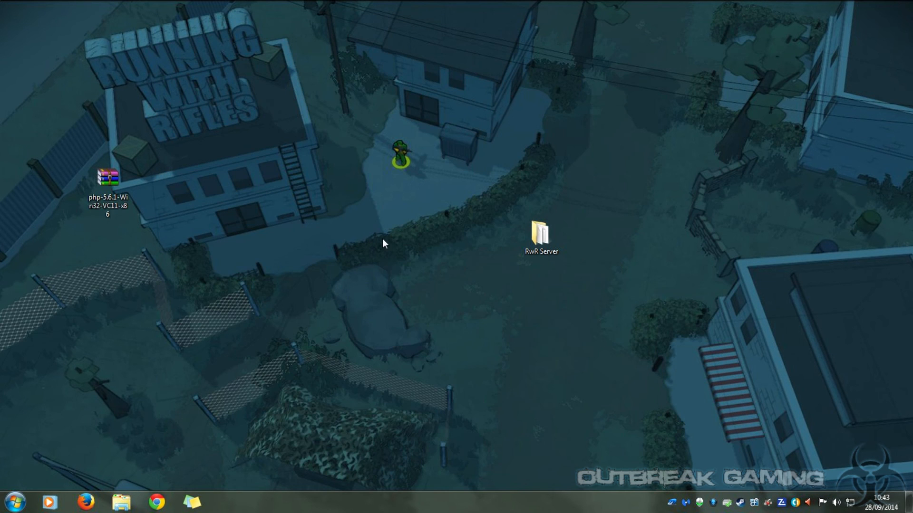
right_click(385, 239)
mouse_move(457, 347)
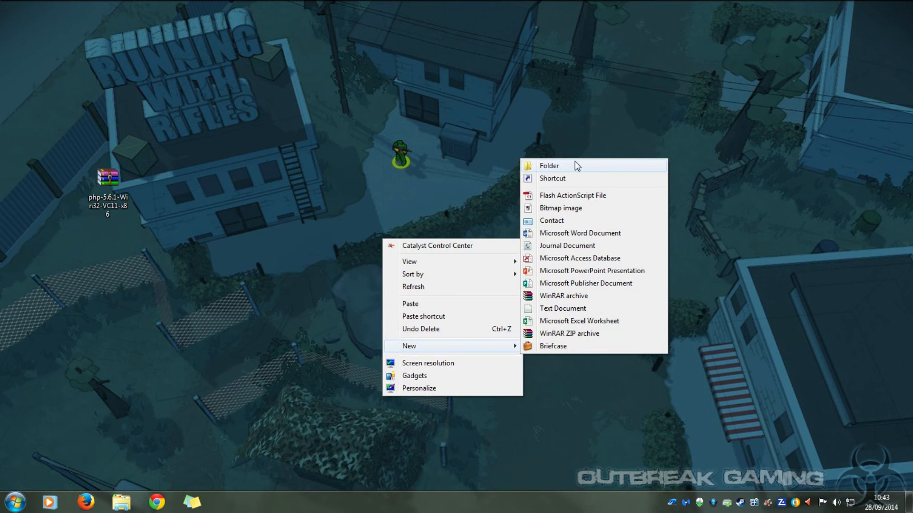
click(575, 163)
text(php)
key(Return)
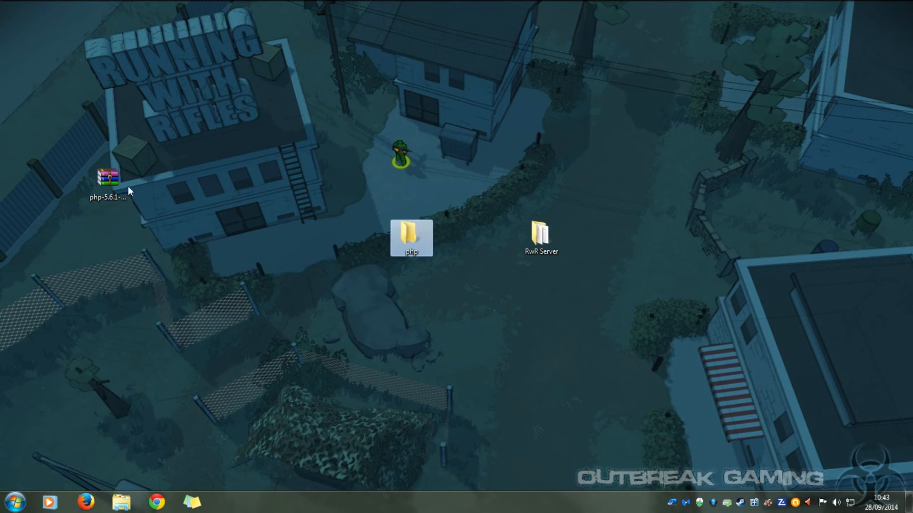
drag(113, 184, 412, 235)
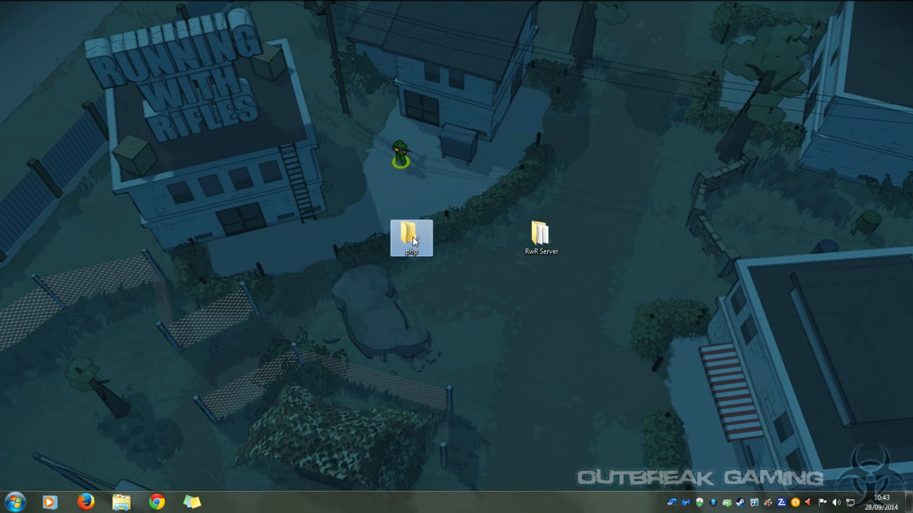
Step: Extract the PHP archive's contents inside the php folder and delete the php-5.6.1-Win32-VC11-x86 zip
double_click(412, 236)
right_click(365, 130)
click(394, 174)
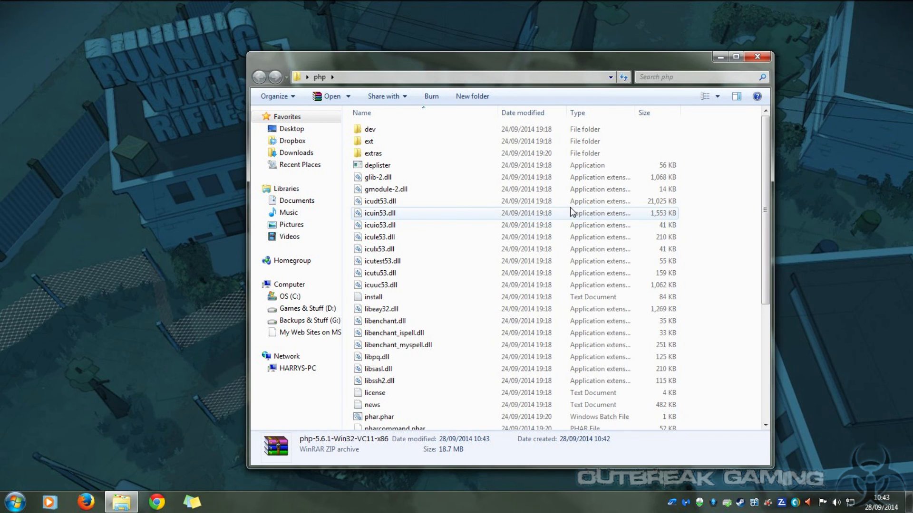
scroll(768, 240, down, 5)
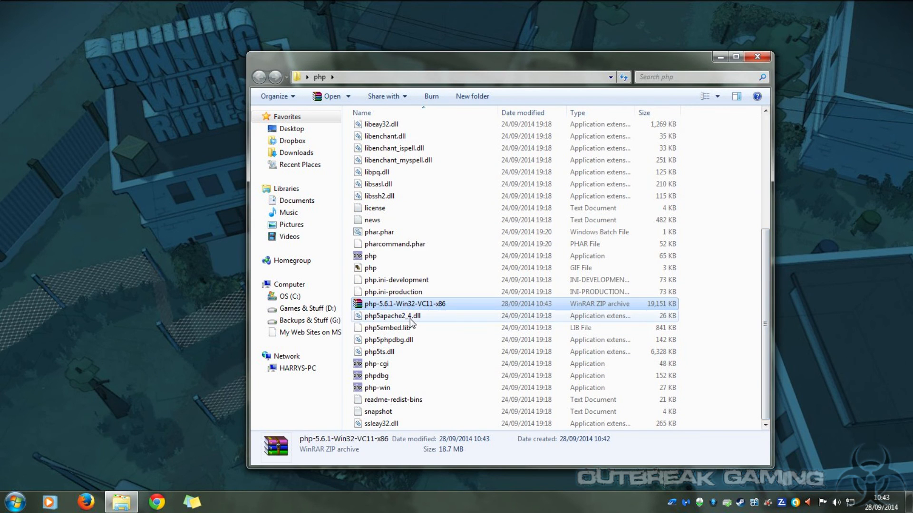
key(Delete)
click(500, 298)
click(826, 209)
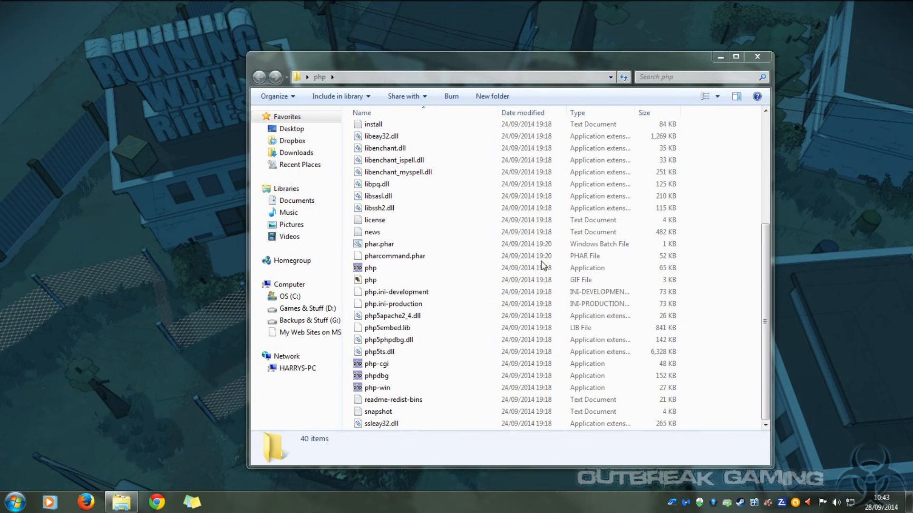
Step: Duplicate the php.ini-development file within the php folder
right_click(412, 293)
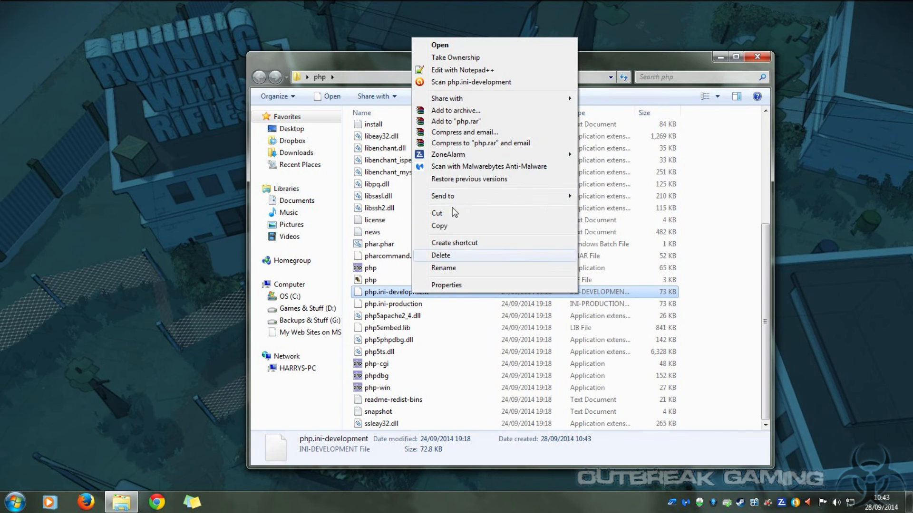
click(439, 226)
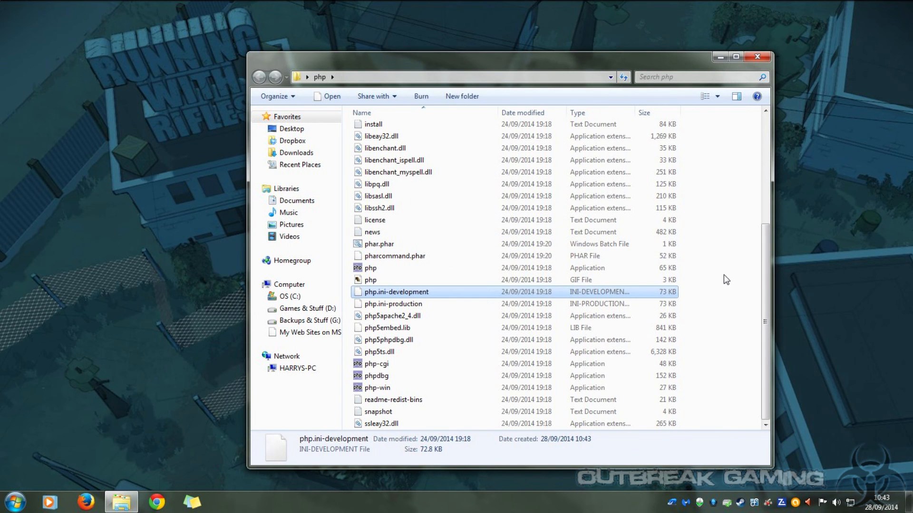
right_click(724, 274)
click(751, 369)
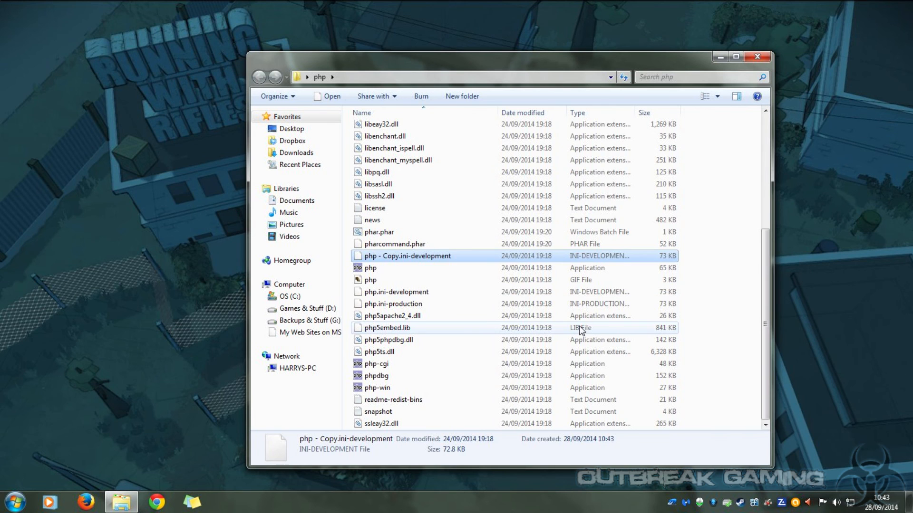
Step: Rename the copy of php.ini-development to php.ini and accept the file extension change
right_click(433, 258)
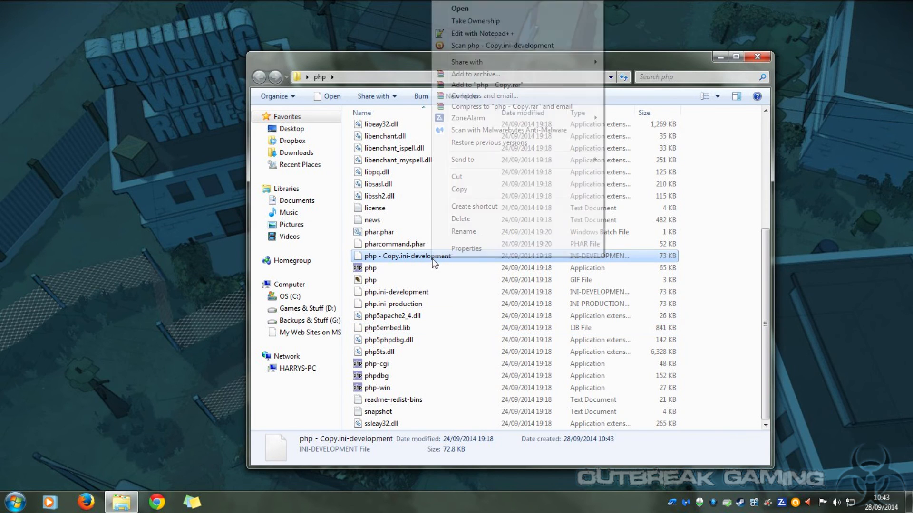
click(481, 235)
click(396, 256)
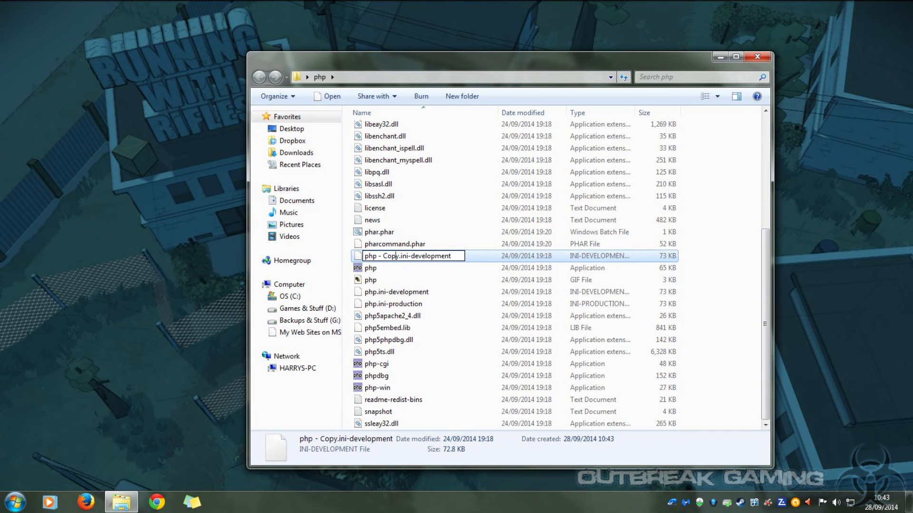
key(Delete)
key(BackSpace)
key(BackSpace)
key(BackSpace)
key(BackSpace)
key(BackSpace)
key(BackSpace)
drag(430, 256, 386, 256)
key(BackSpace)
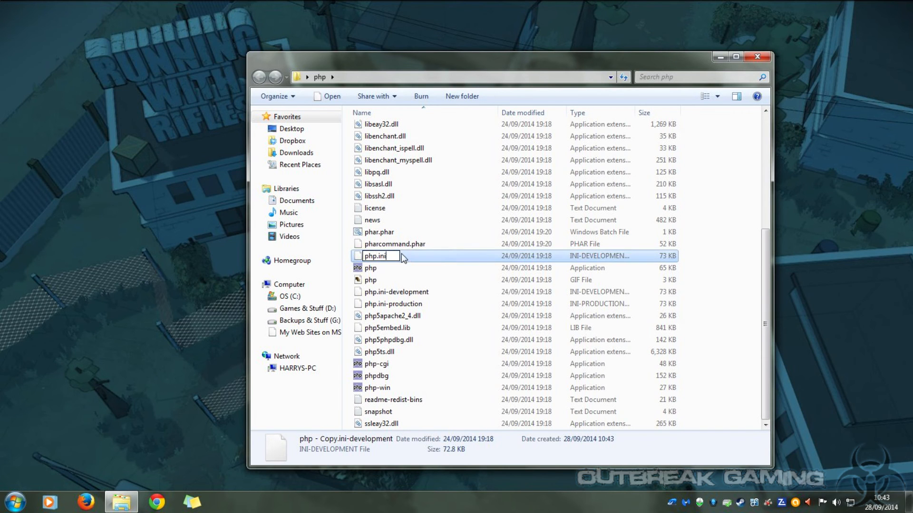
key(Return)
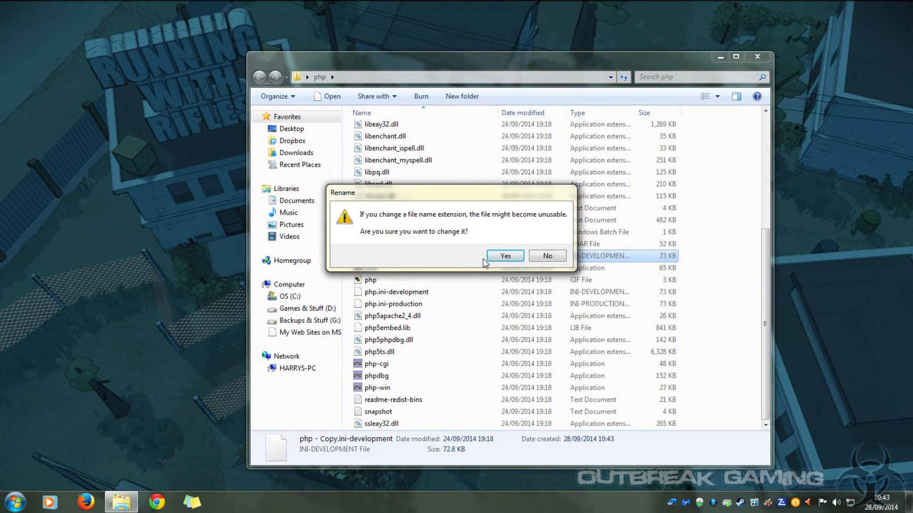
click(494, 260)
Step: Open php.ini in Notepad and search for extension_dir until the Windows entry set to "ext" is reached
double_click(370, 282)
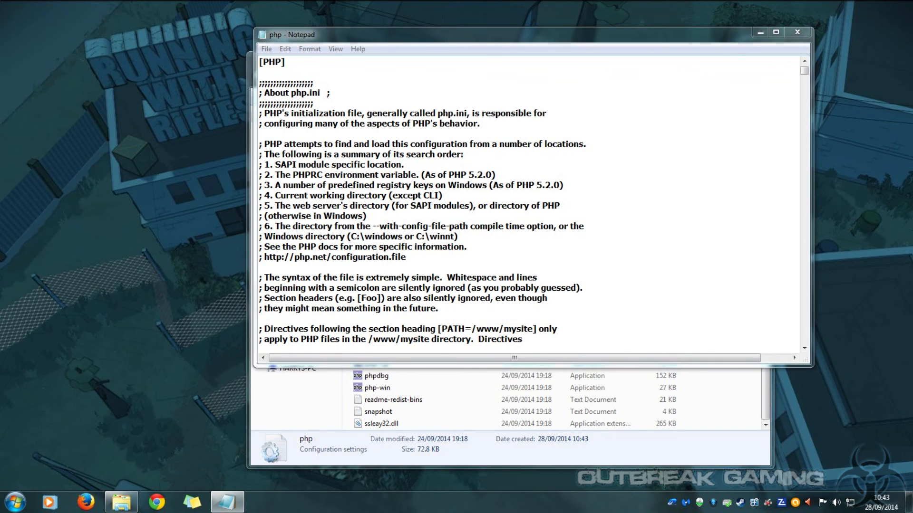
key(ctrl+f)
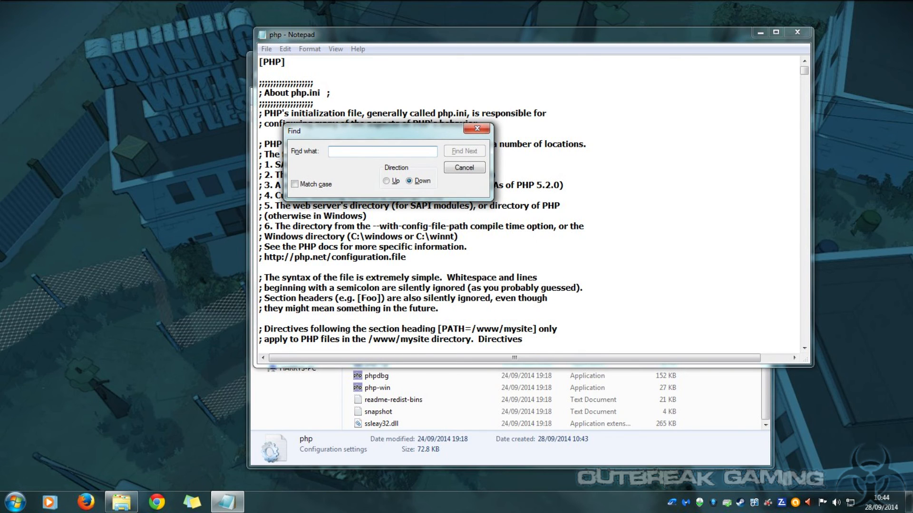
text(ext)
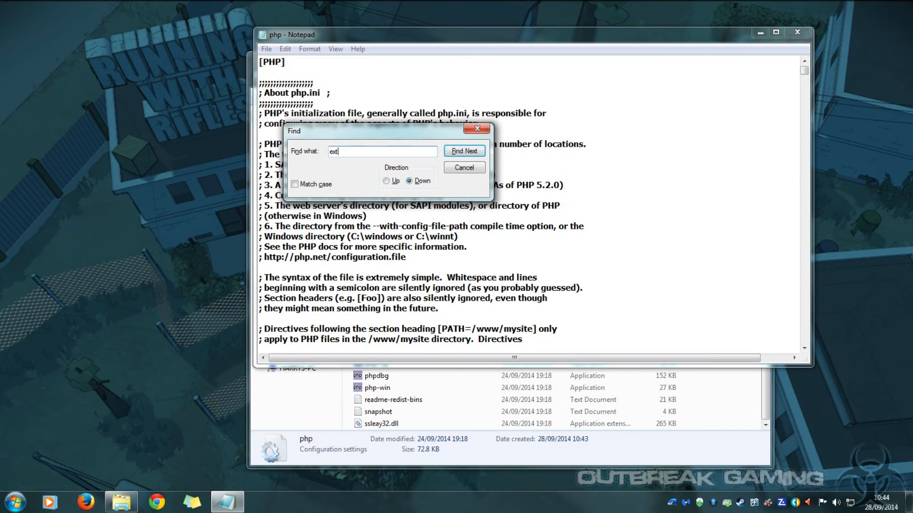
text(ension_dir)
click(451, 152)
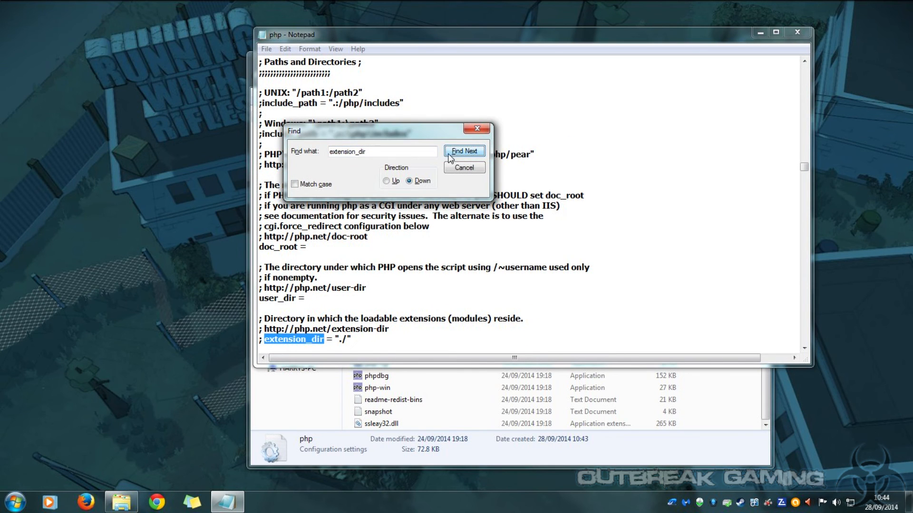
click(462, 152)
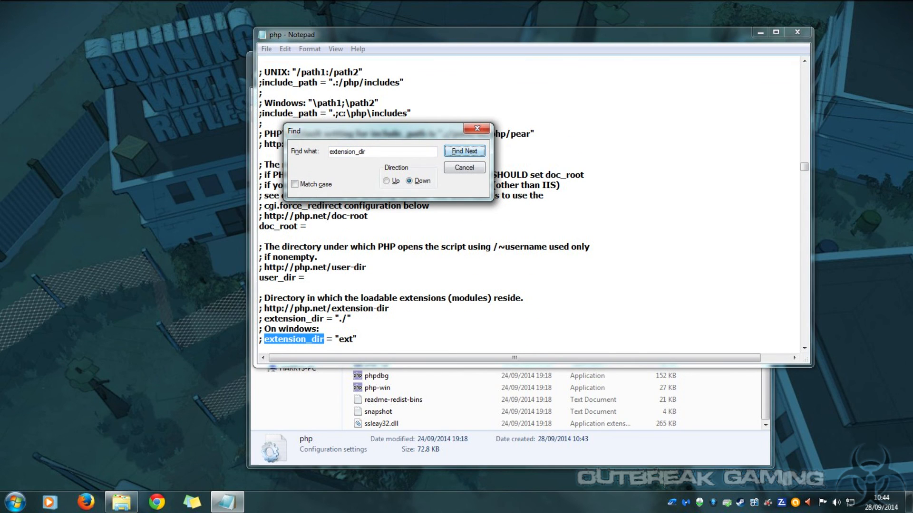
click(464, 168)
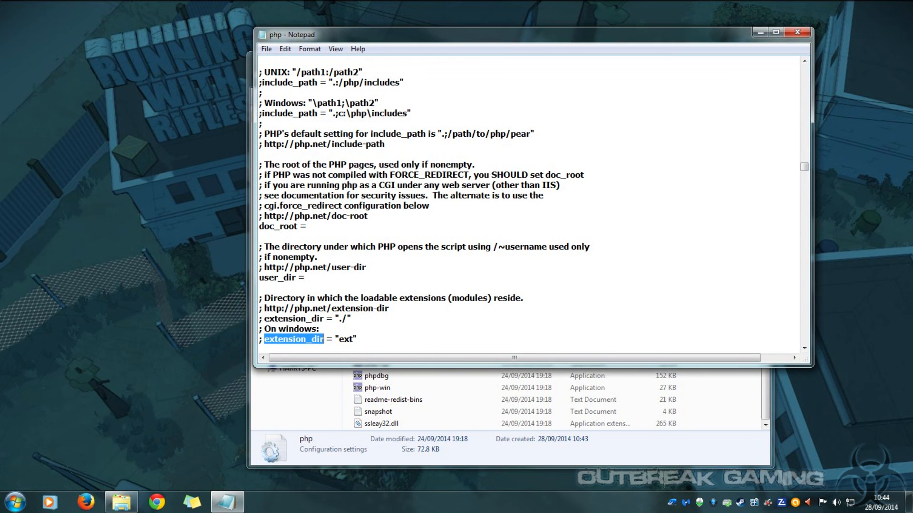
Step: Uncomment the extension_dir = "ext" line by removing its leading semicolon and space
click(283, 339)
key(Home)
key(Delete)
key(Delete)
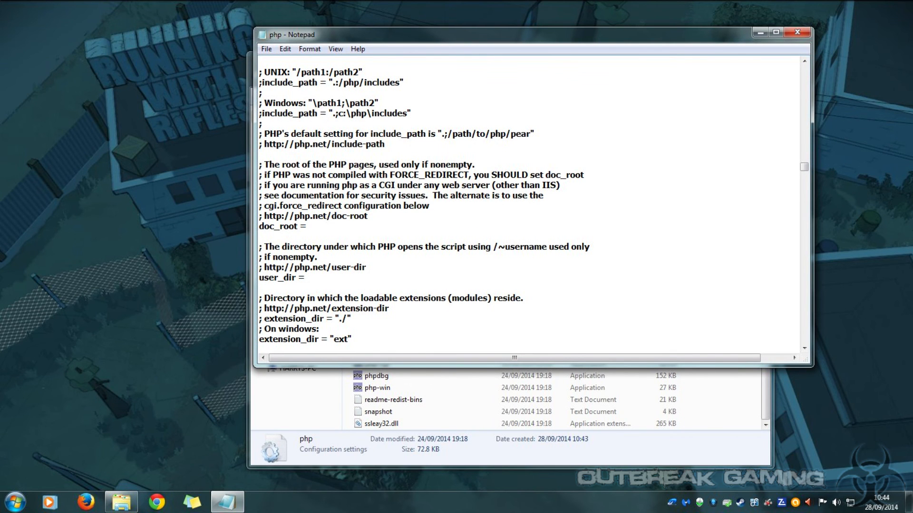
Step: Save php.ini, then close both the file and the php folder window
click(266, 52)
click(283, 87)
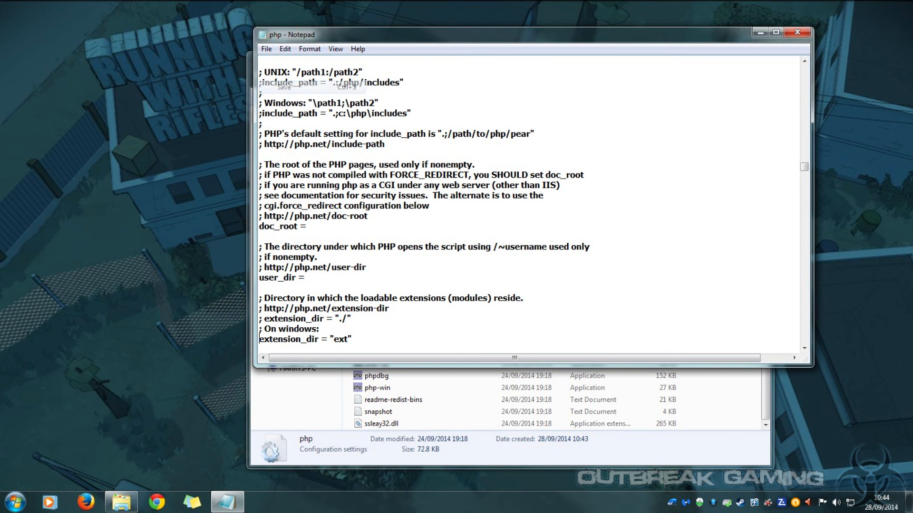
click(797, 32)
drag(584, 66, 653, 56)
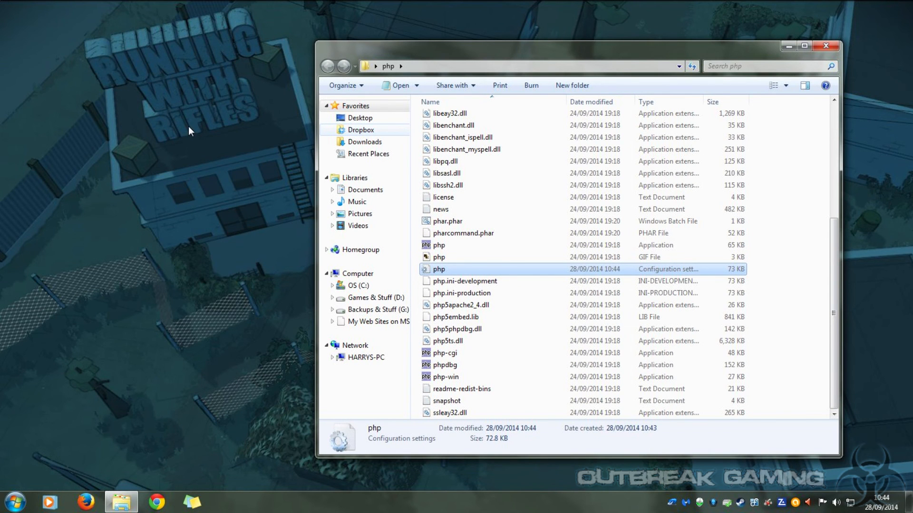
click(837, 49)
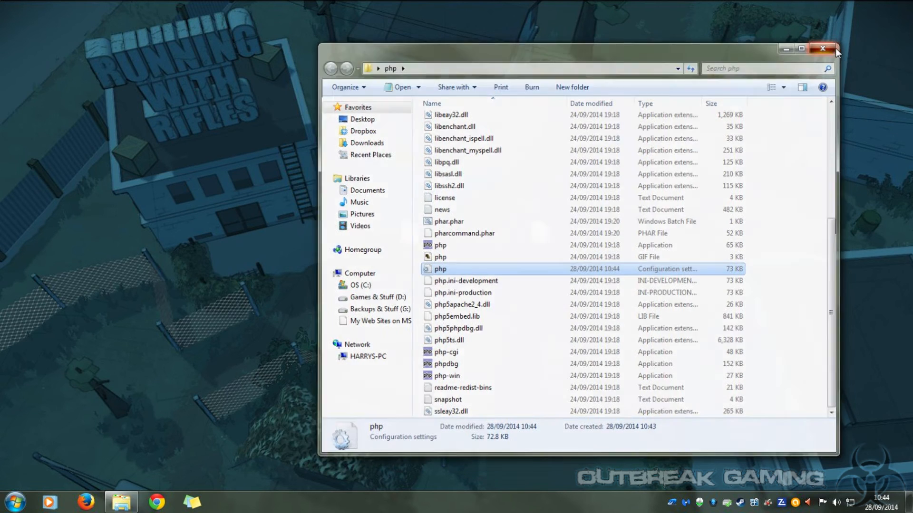
Step: Open the computer's advanced system properties and bring up the Environment Variables dialog
click(14, 503)
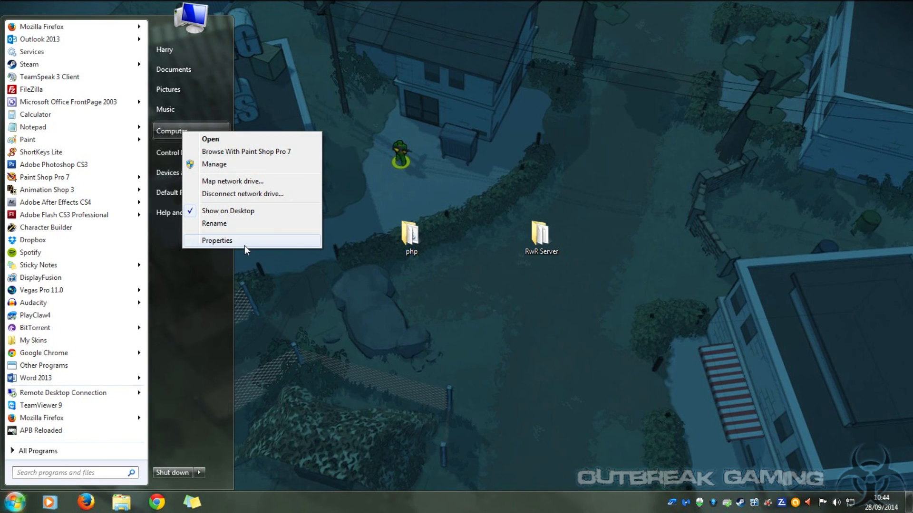
click(244, 245)
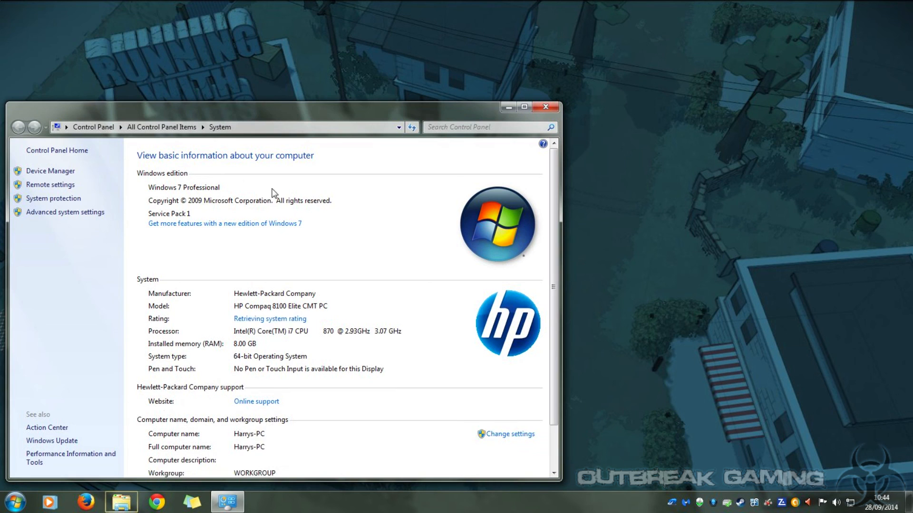
click(96, 213)
drag(246, 112, 291, 164)
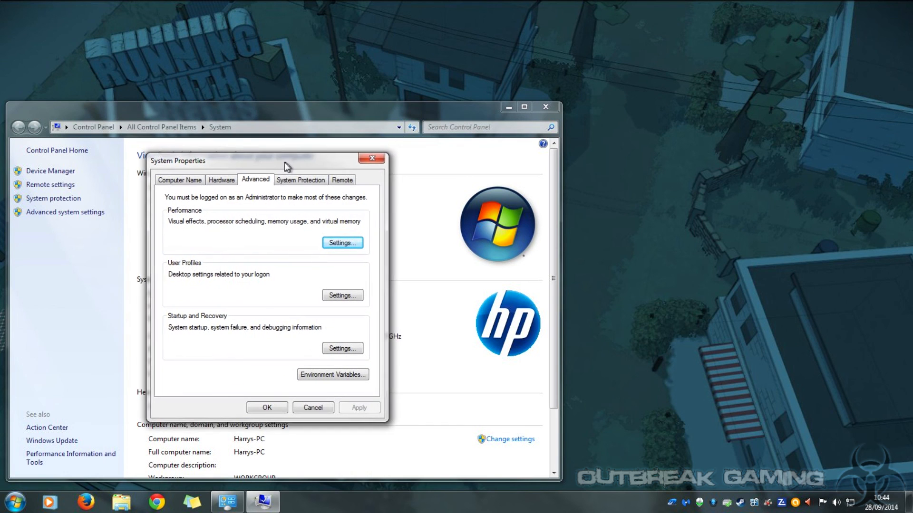
click(327, 375)
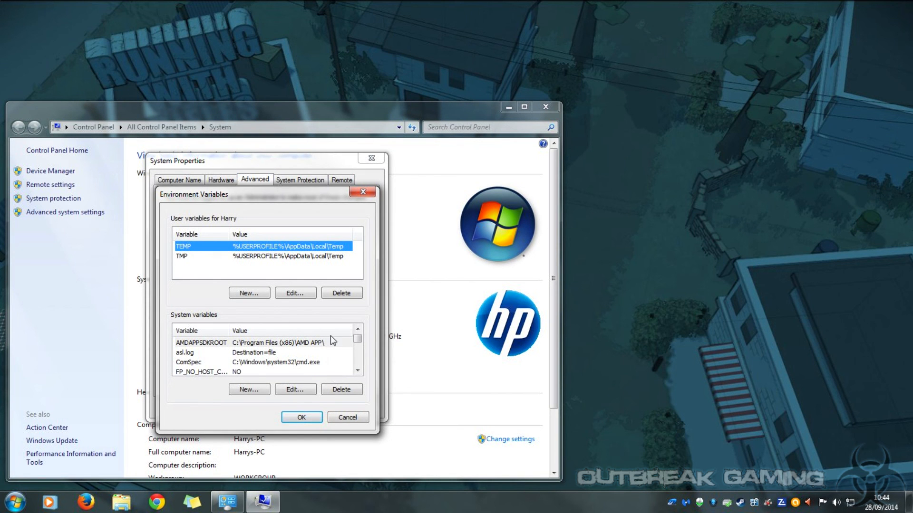
Step: Append ;C:\php to the end of the Path system variable's value and accept the edit
drag(359, 344, 358, 350)
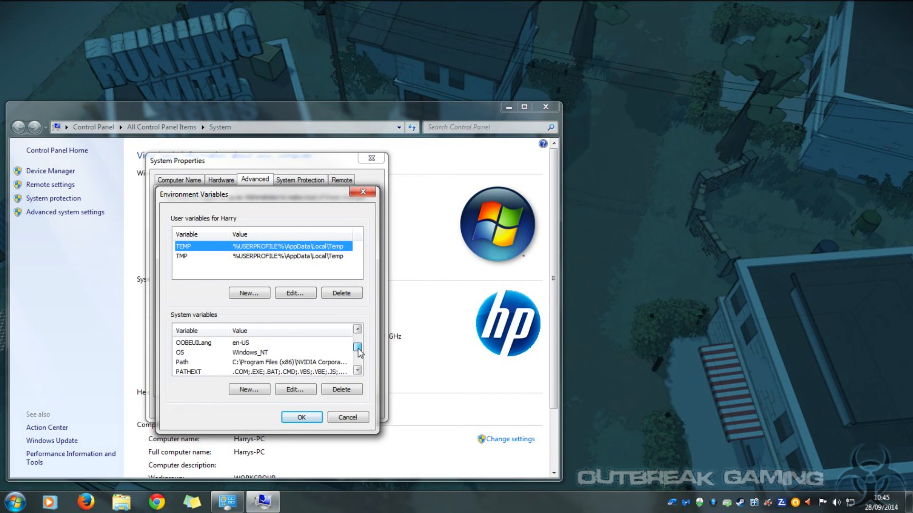
click(311, 367)
double_click(286, 364)
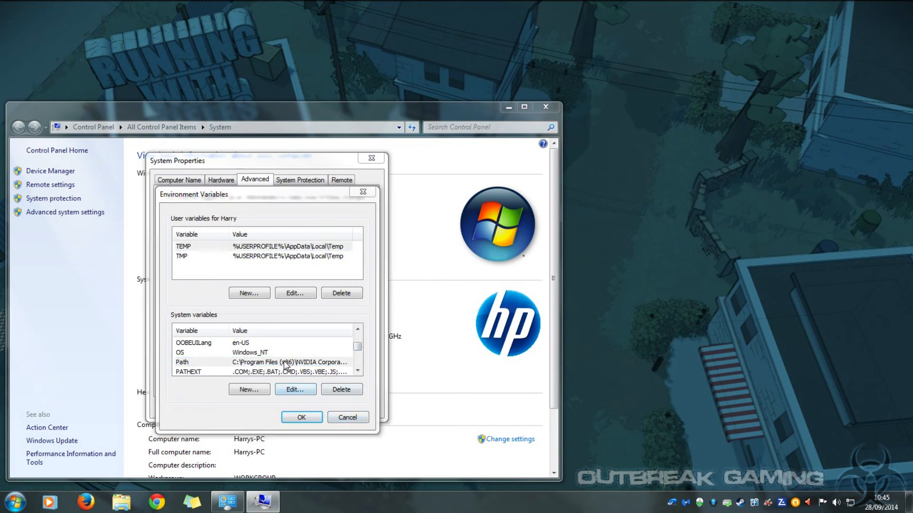
key(End)
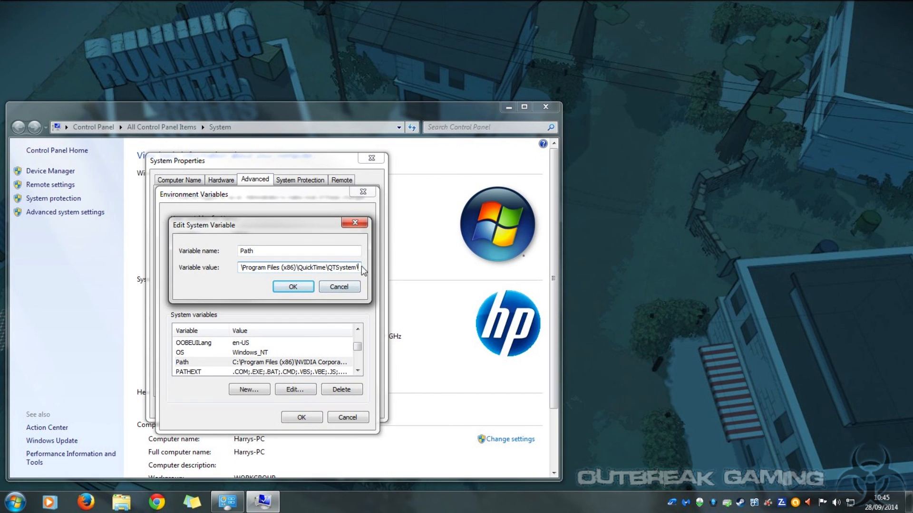
click(723, 293)
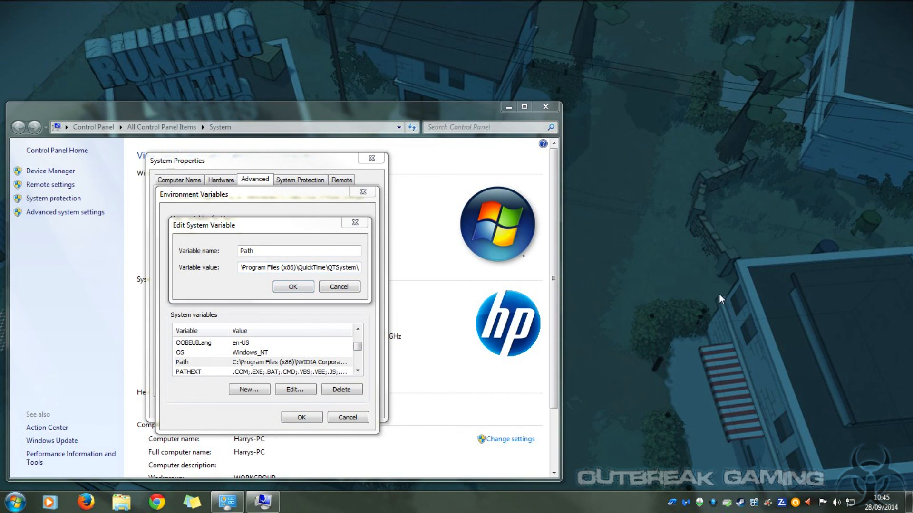
click(361, 269)
text(;)
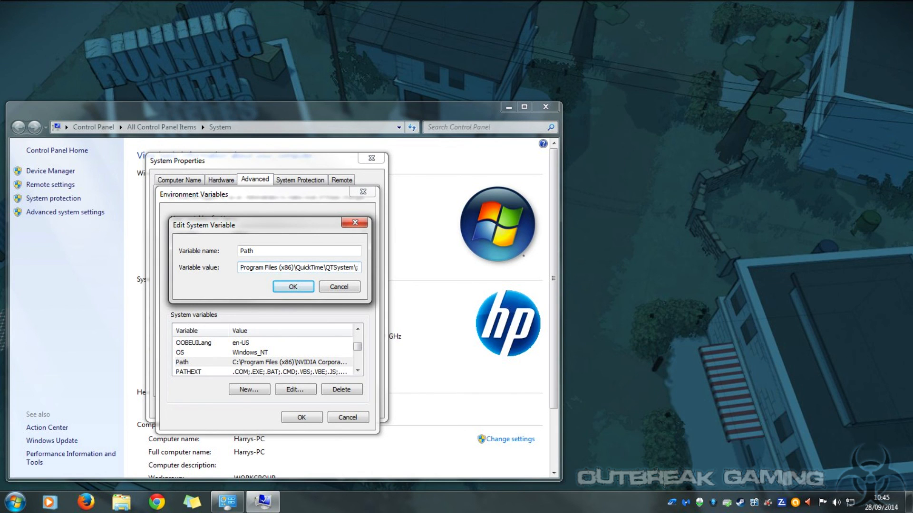
text(C:)
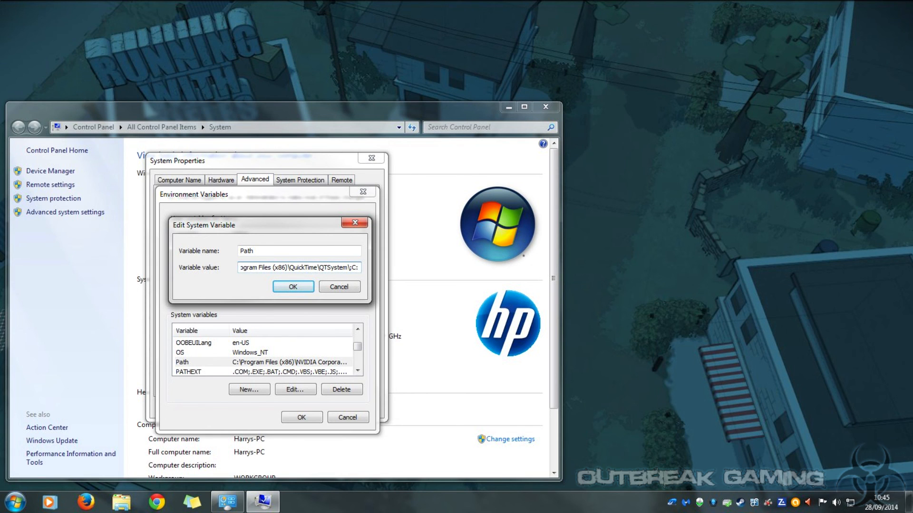
text(\php)
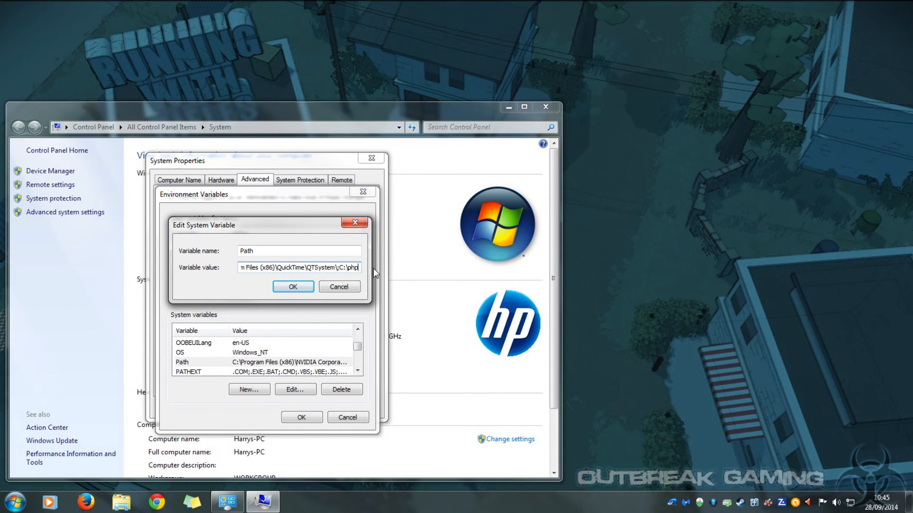
click(305, 288)
Step: Close the Environment Variables and System Properties dialogs along with the System window
click(341, 417)
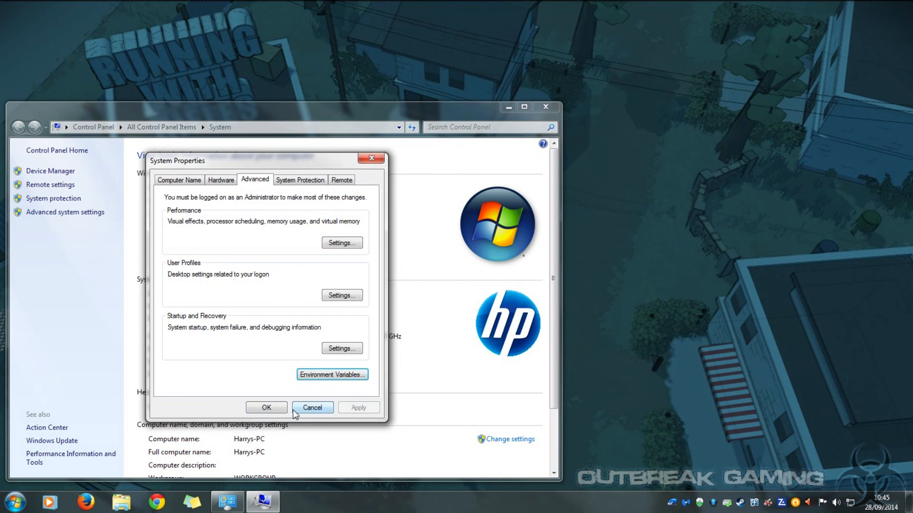
click(310, 413)
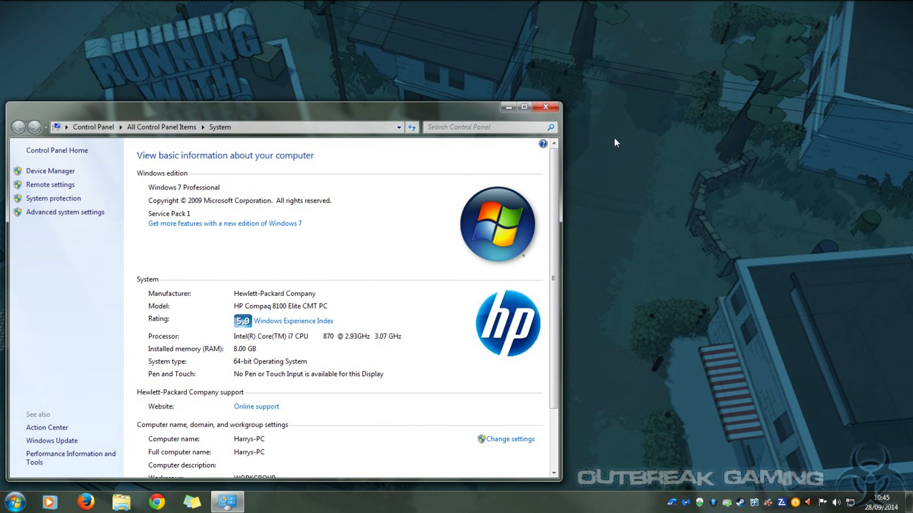
click(545, 106)
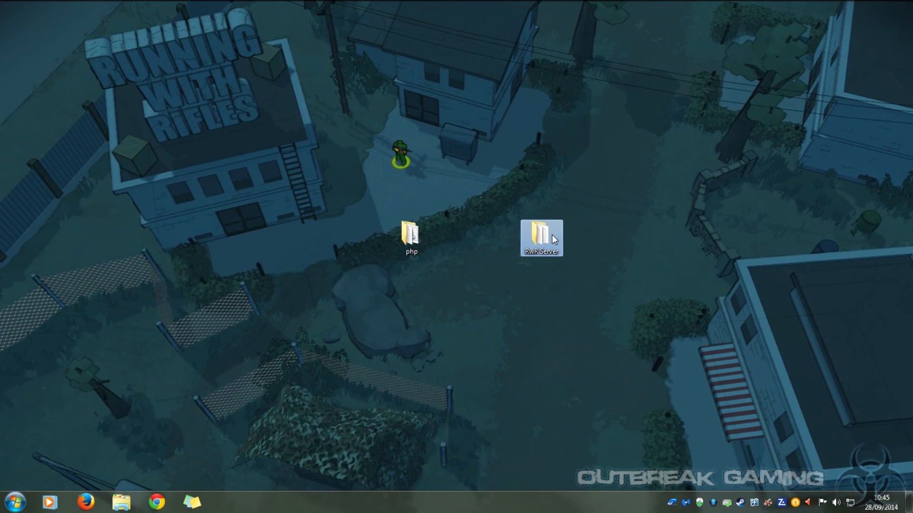
Step: Move the php folder from the desktop to the root of the C: drive, closing the drive's window when done
click(408, 237)
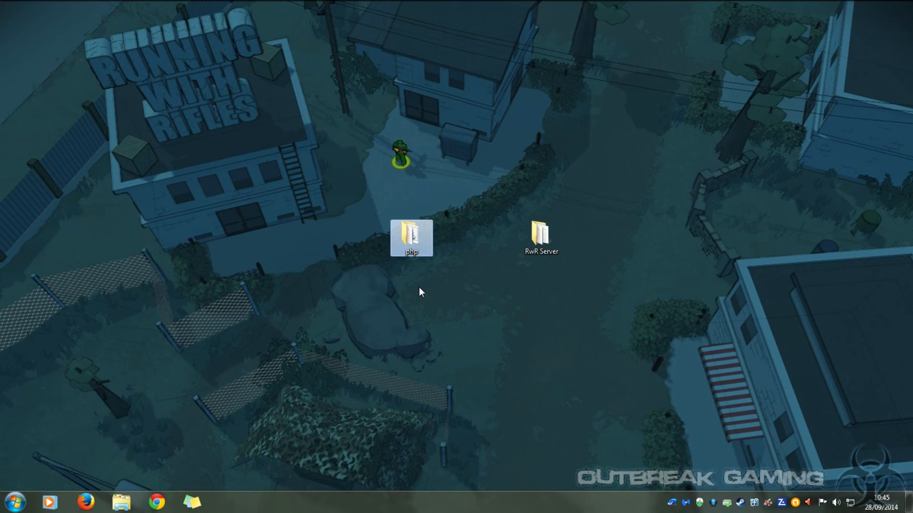
click(13, 503)
click(175, 131)
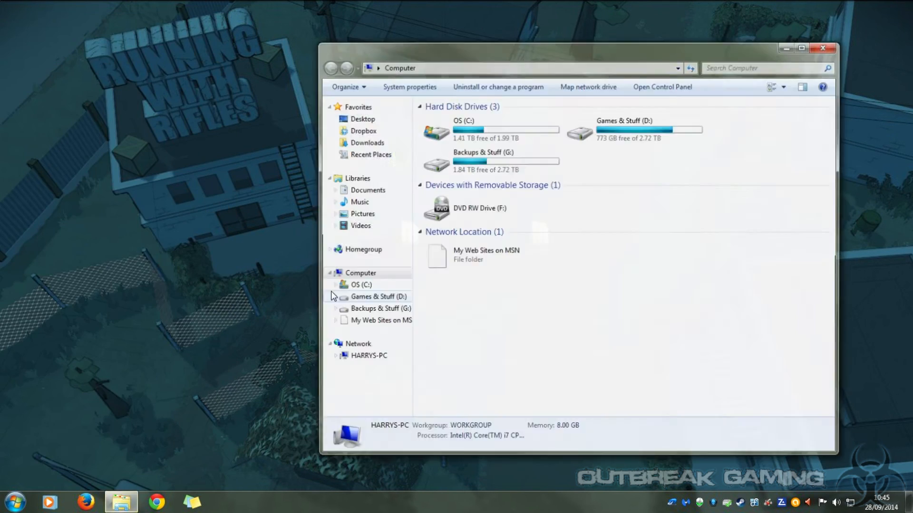
double_click(479, 130)
drag(478, 52, 645, 41)
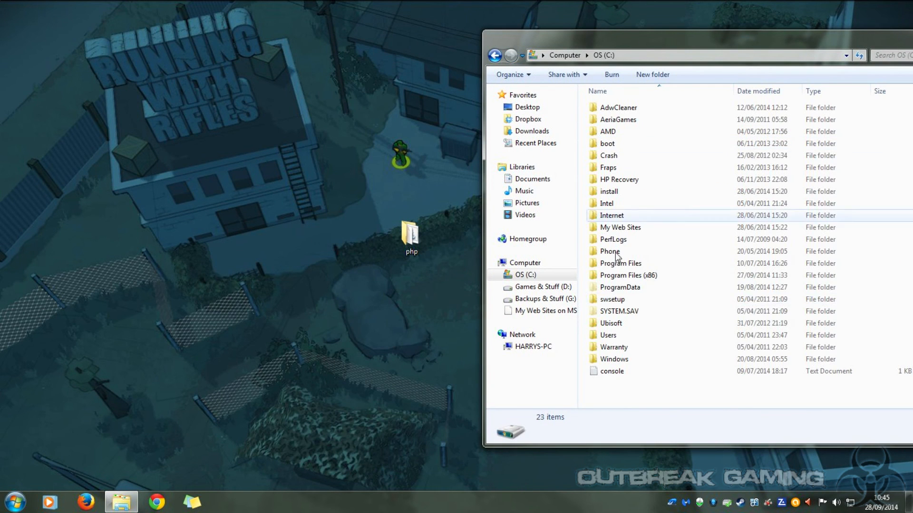
drag(411, 236, 622, 392)
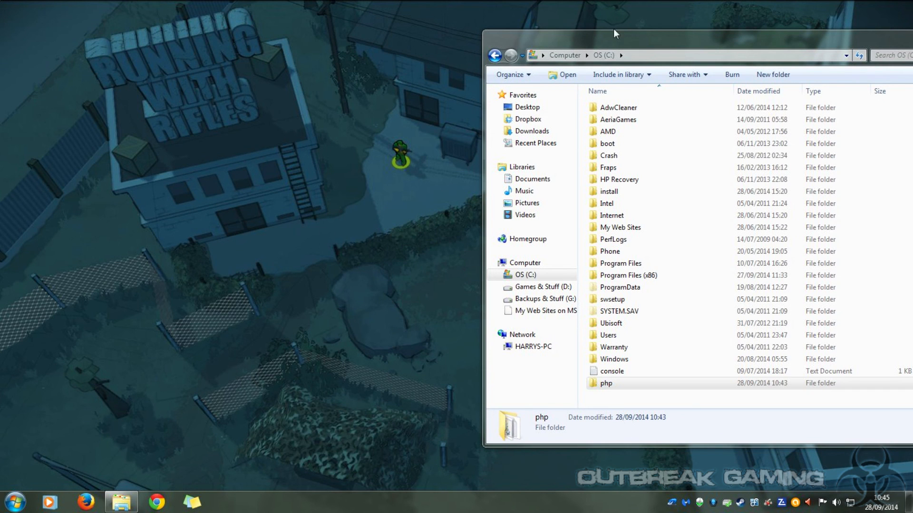
key(alt+F4)
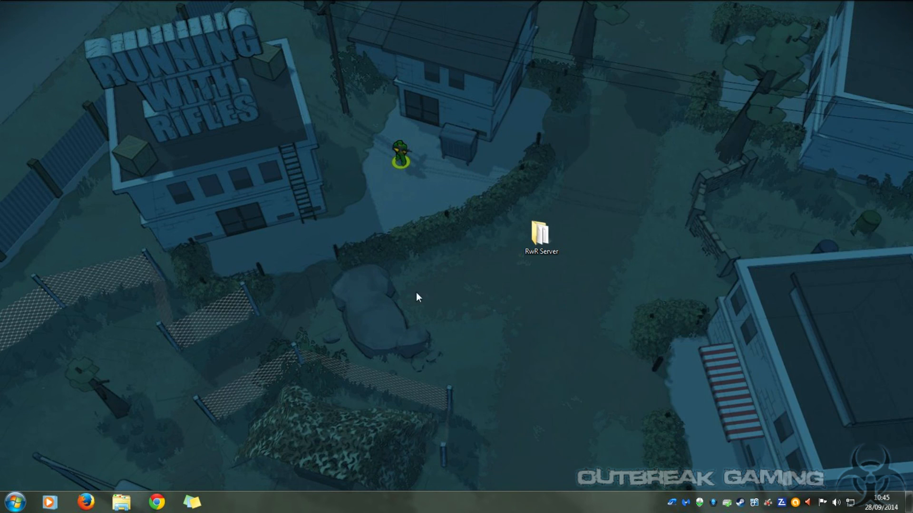
Step: Open the RwR Server folder on the desktop and run the Start Server batch file
click(540, 237)
double_click(541, 238)
drag(594, 42, 358, 57)
scroll(443, 389, down, 2)
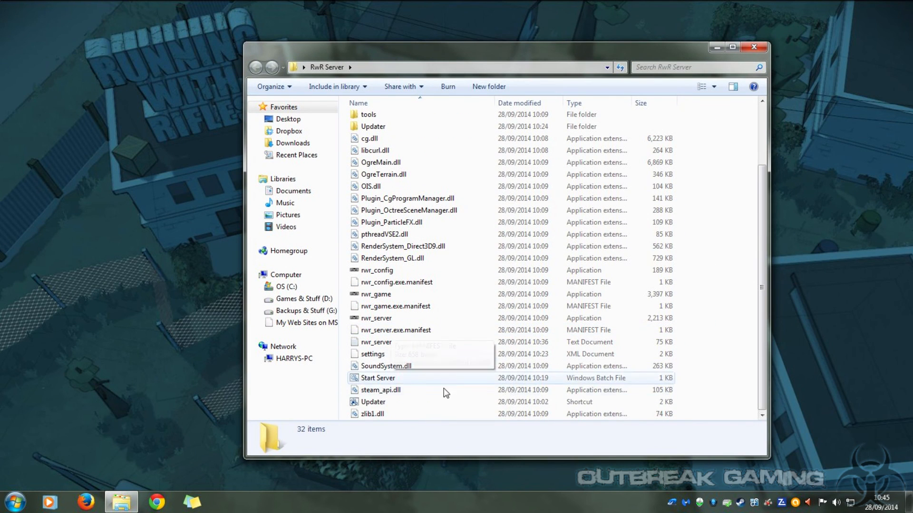
double_click(382, 379)
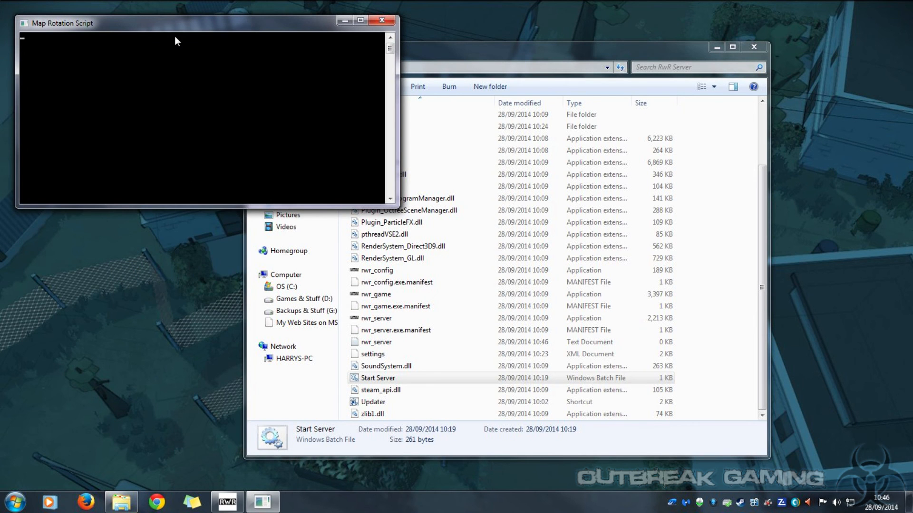
Step: Close the RwR Server folder and arrange the RwR Invasion and Map Rotation Script consoles mid-screen so both are visible
drag(190, 30, 283, 61)
click(811, 475)
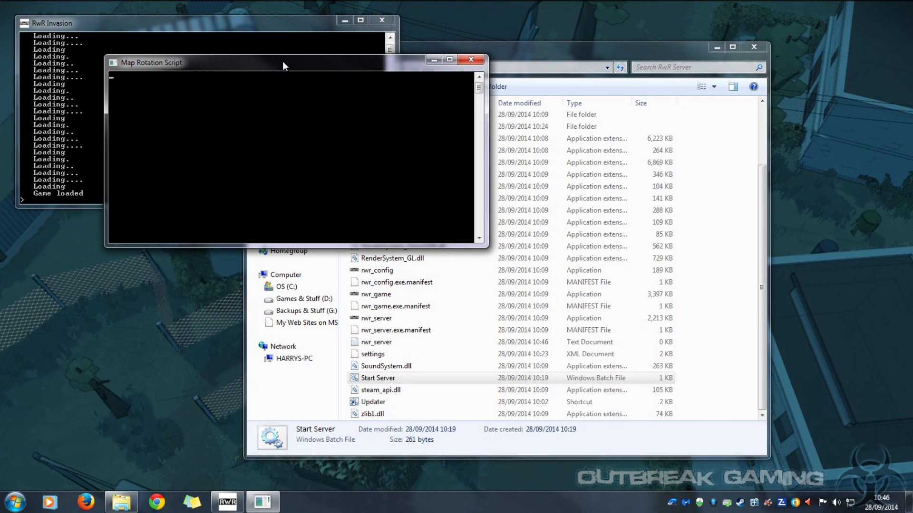
drag(588, 48, 636, 52)
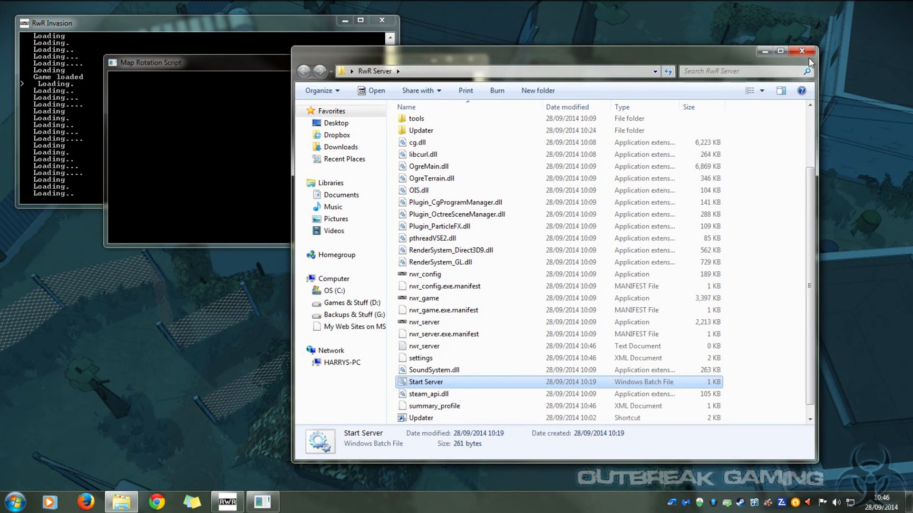
click(802, 52)
drag(318, 70, 652, 258)
drag(220, 22, 463, 131)
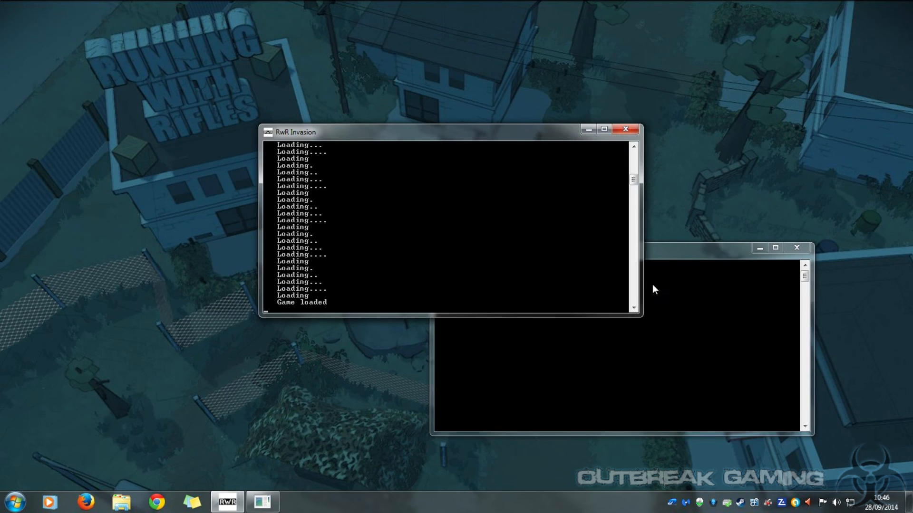
drag(694, 262, 598, 214)
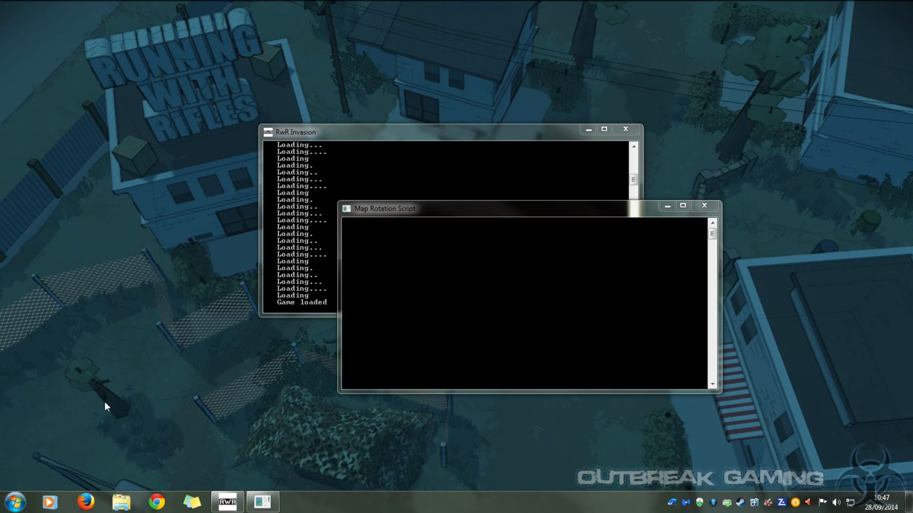
Step: Open Windows Firewall from the Control Panel and bring up its advanced settings
click(15, 502)
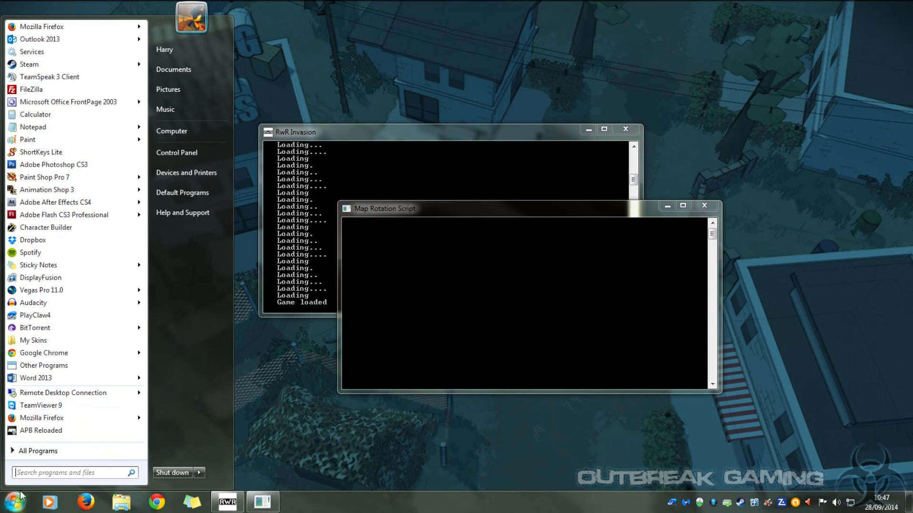
click(188, 152)
click(316, 423)
drag(306, 113, 427, 77)
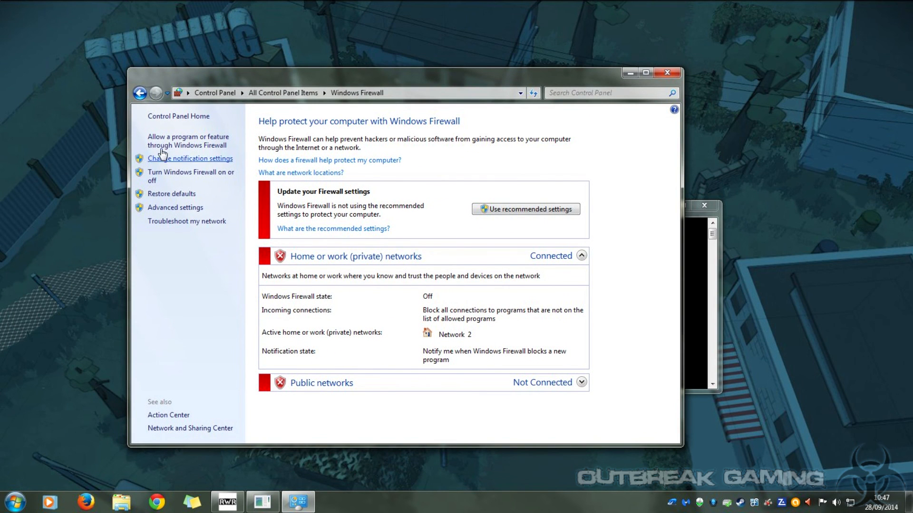
click(176, 209)
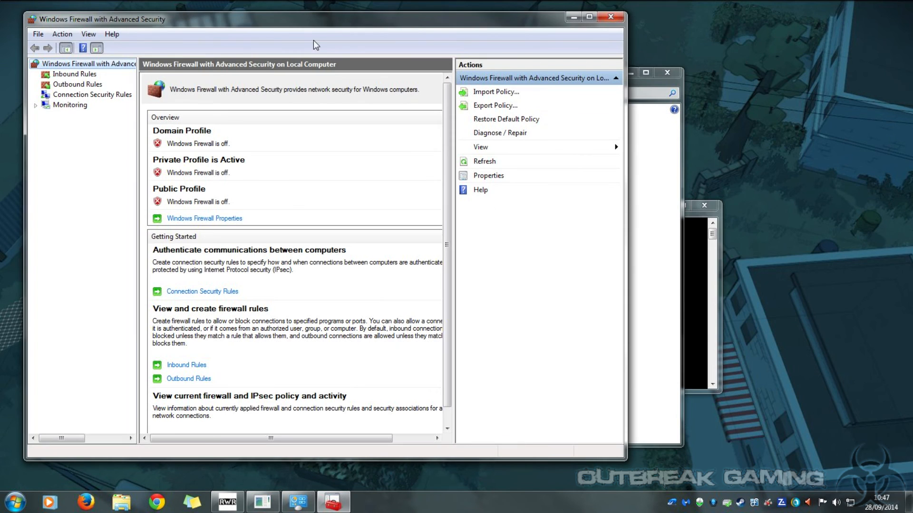
drag(321, 16, 488, 27)
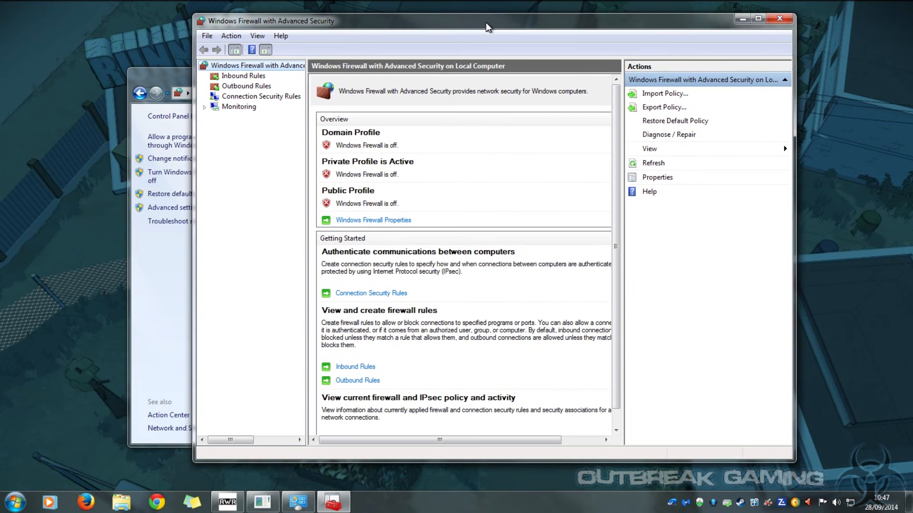
Step: Start a new inbound firewall rule of type Port for TCP, with specific local port 1238
click(243, 76)
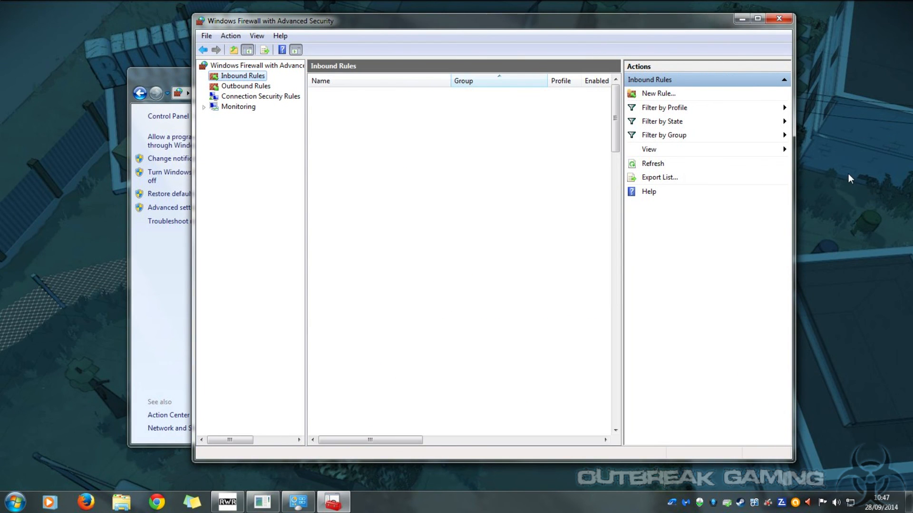
click(660, 97)
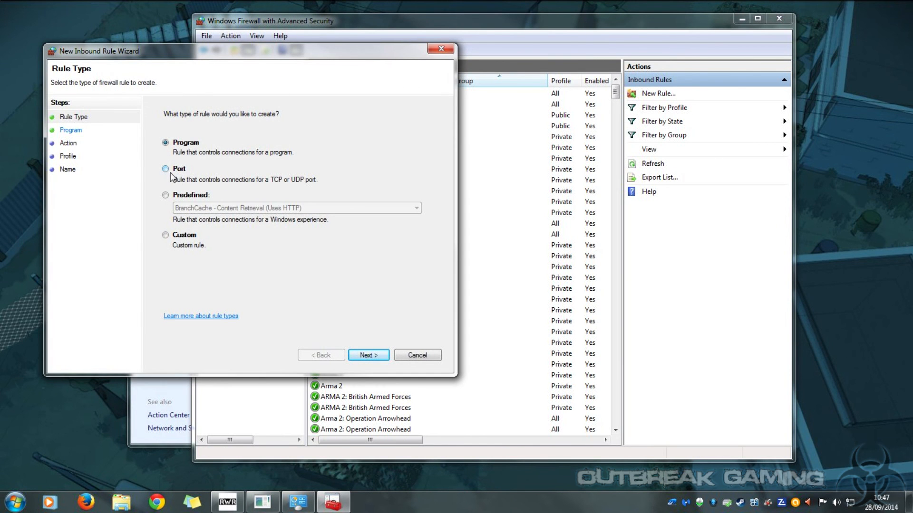
click(166, 171)
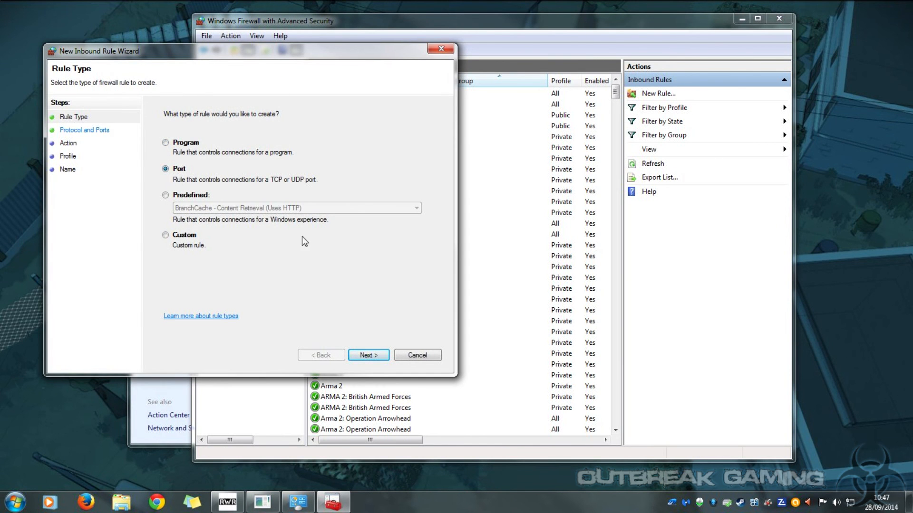
click(368, 356)
drag(282, 61, 328, 141)
text(1238)
click(427, 438)
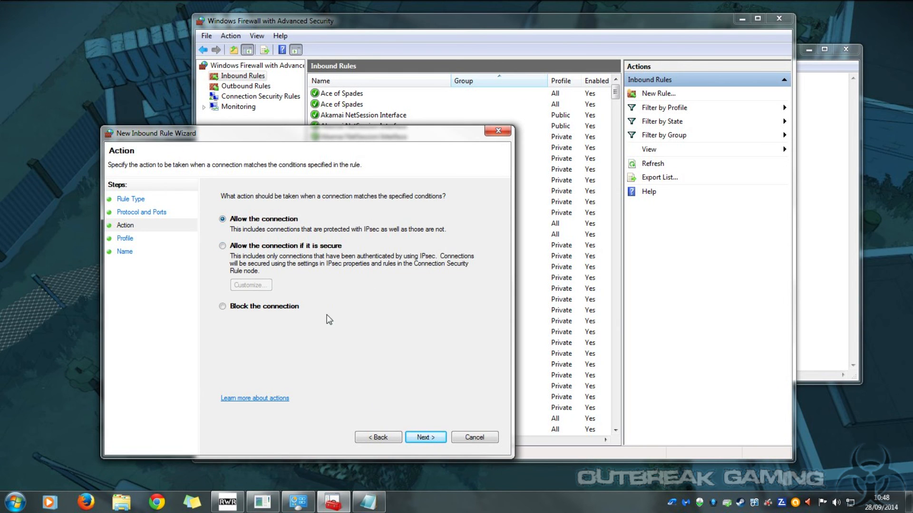
Step: Allow the connection on the Domain, Private and Public profiles, and finish the rule with the name RwR Server 1238 TCP
click(425, 440)
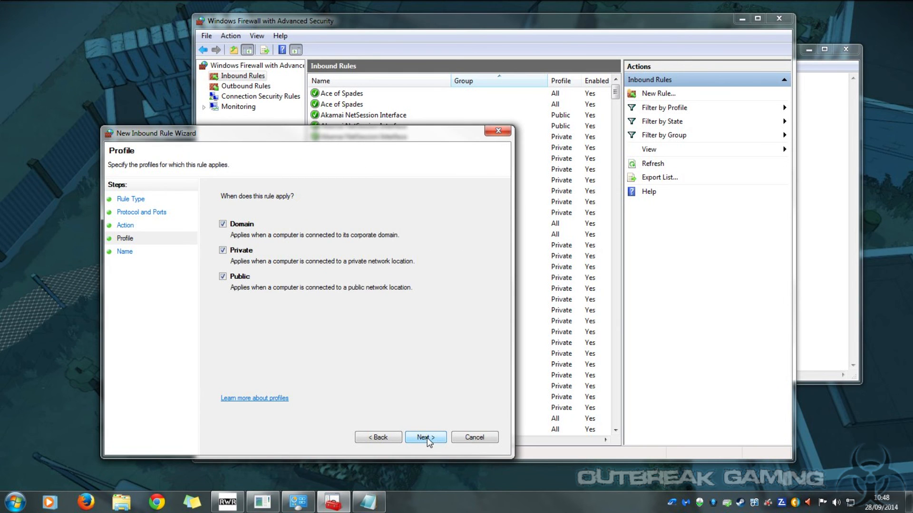
click(427, 438)
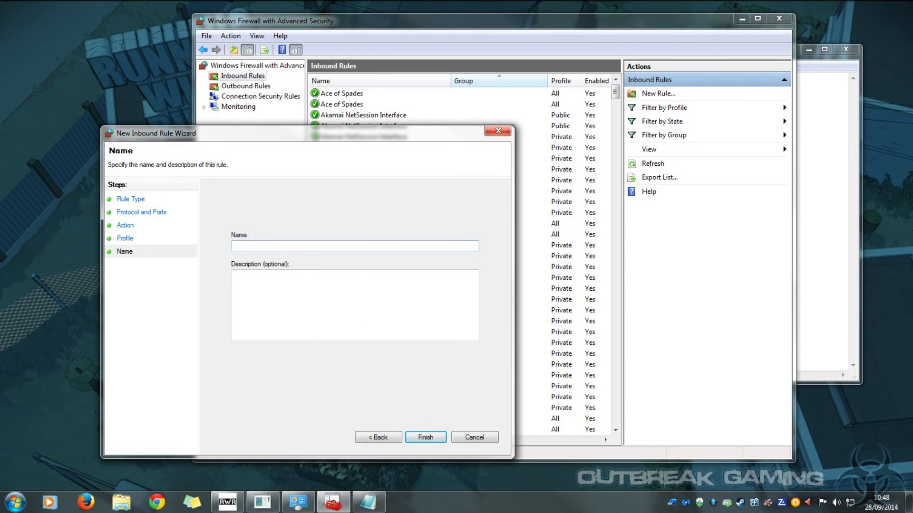
text(Rwr)
key(BackSpace)
text(R Server 1238 TCP)
click(426, 438)
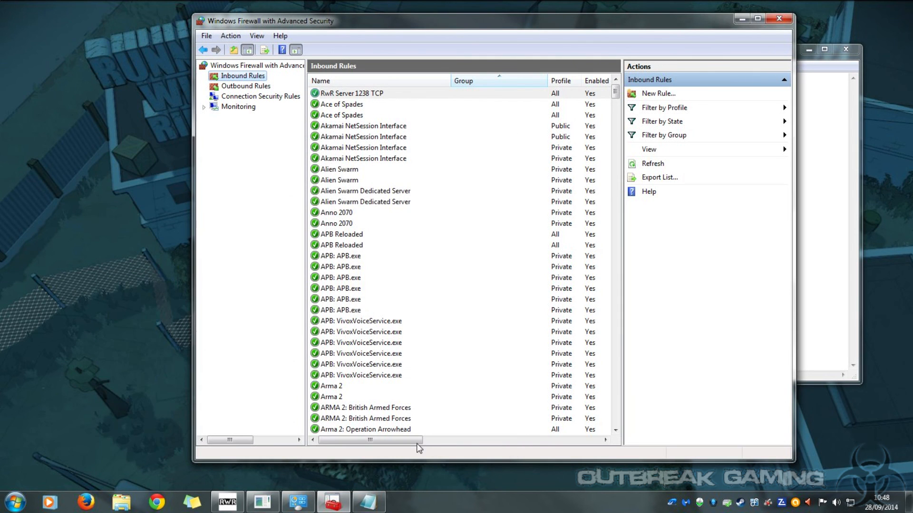
Step: Start a new inbound firewall rule of type Port for UDP, with specific local port 1238
click(656, 95)
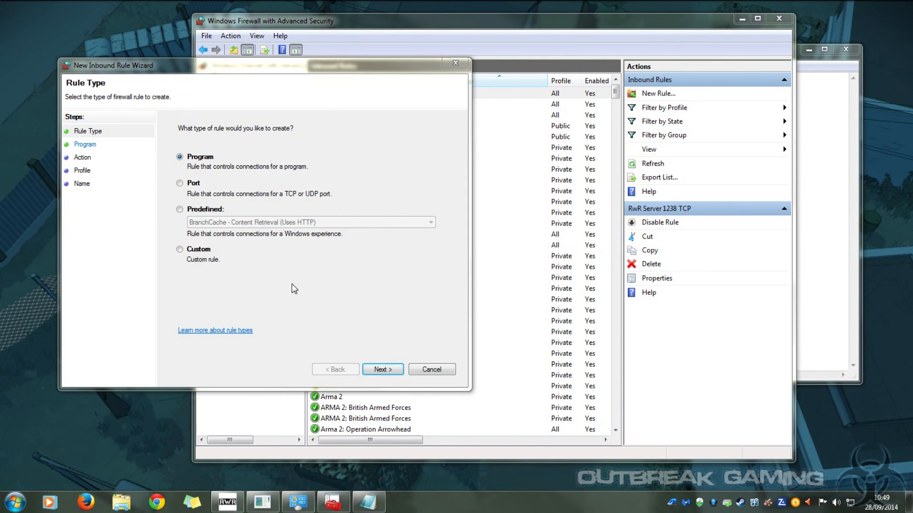
click(180, 183)
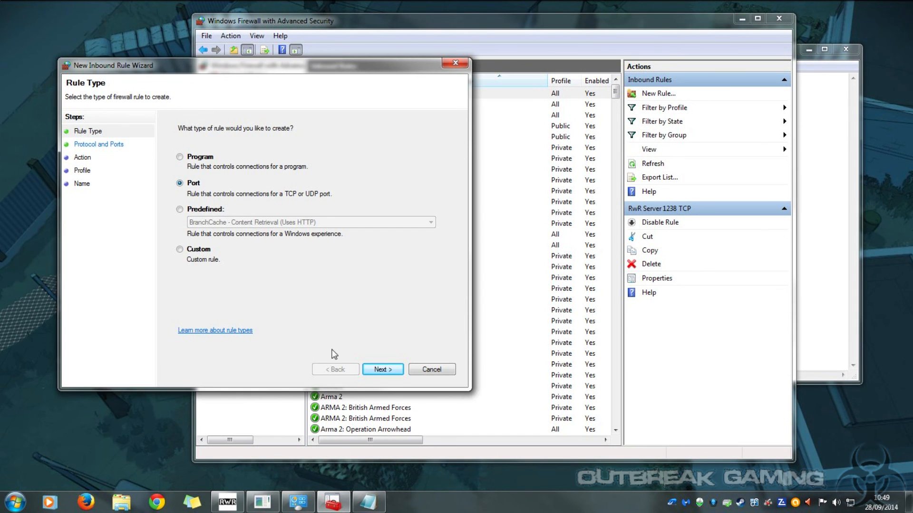
click(382, 370)
click(181, 157)
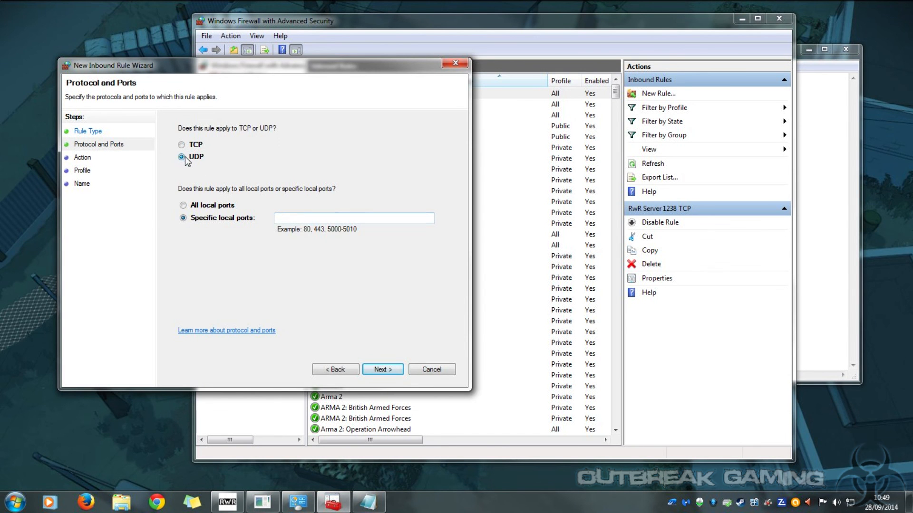
click(276, 217)
text(1238)
click(384, 370)
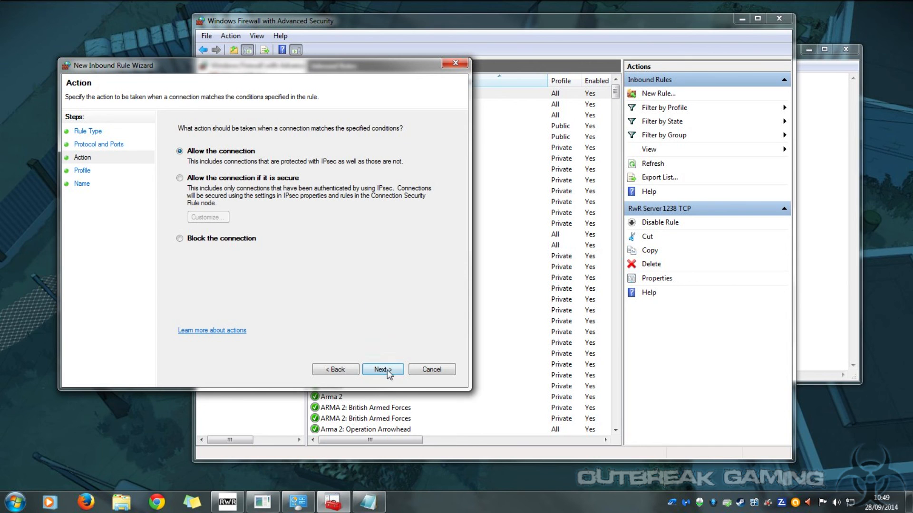
Step: Allow the inbound UDP connection on the Domain, Private and Public profiles, and finish the rule with the name RWR Server 1238 UDP
click(386, 371)
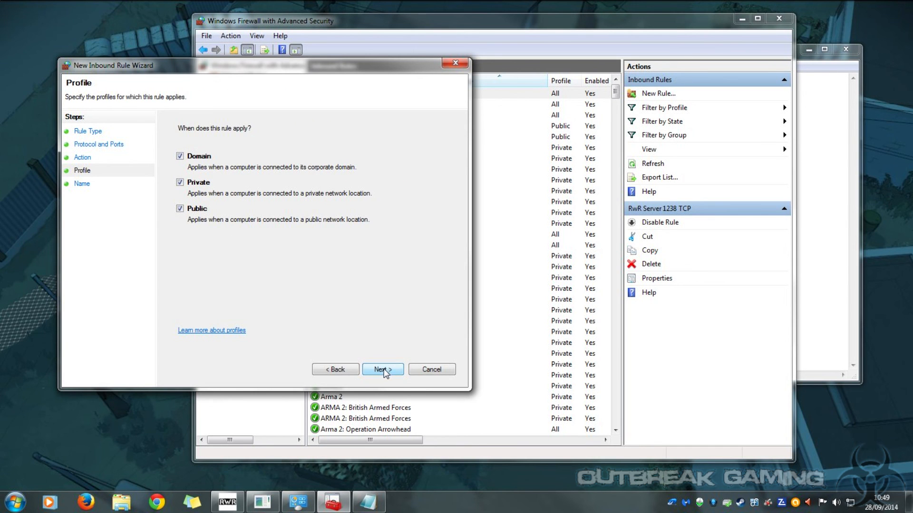
click(384, 370)
text(RWR Server)
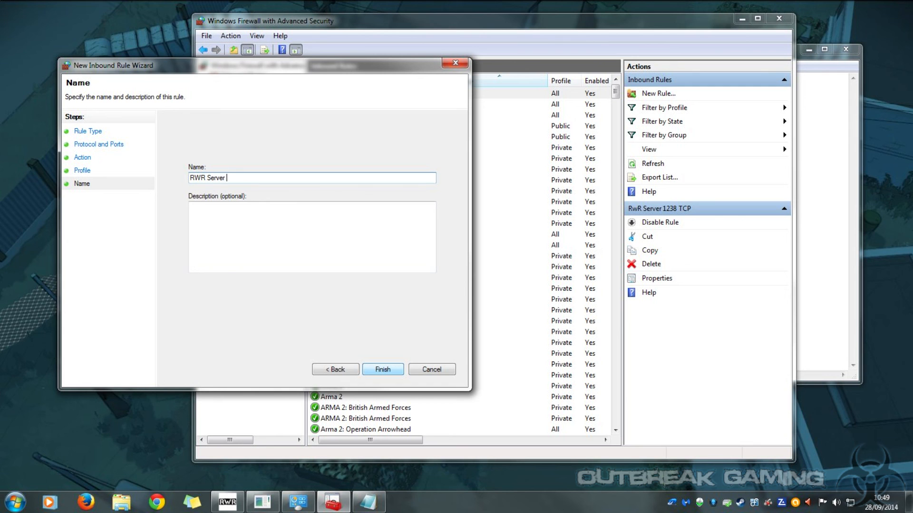
text( 1238 UDP)
click(386, 369)
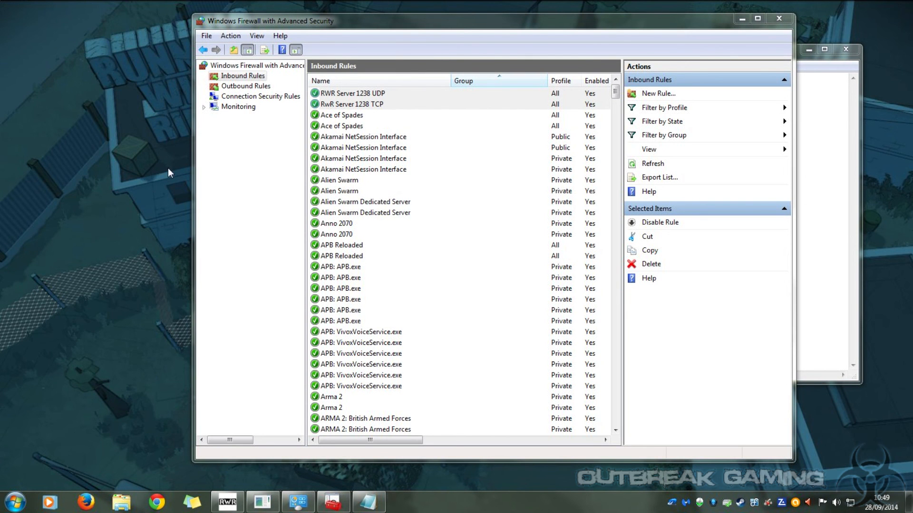
Step: Start a new outbound firewall rule of type Port for TCP, with specific remote port 1238
click(245, 87)
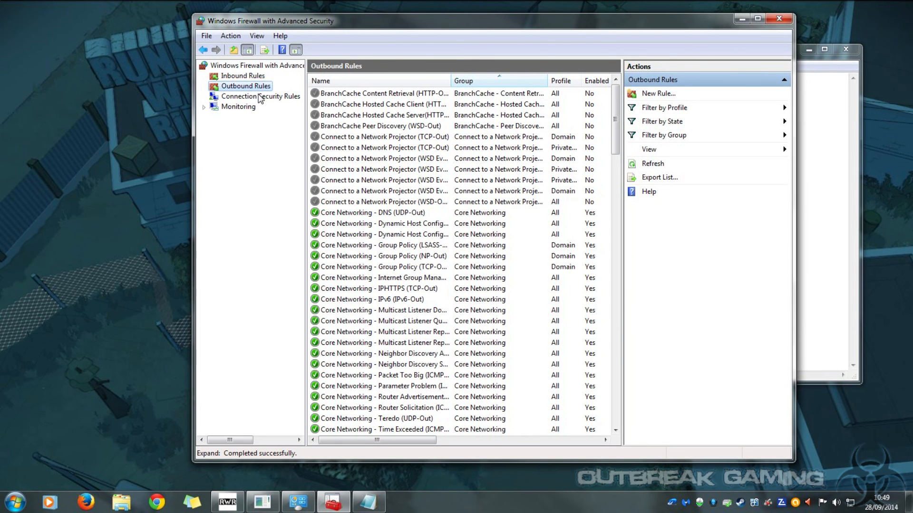
click(656, 94)
click(221, 212)
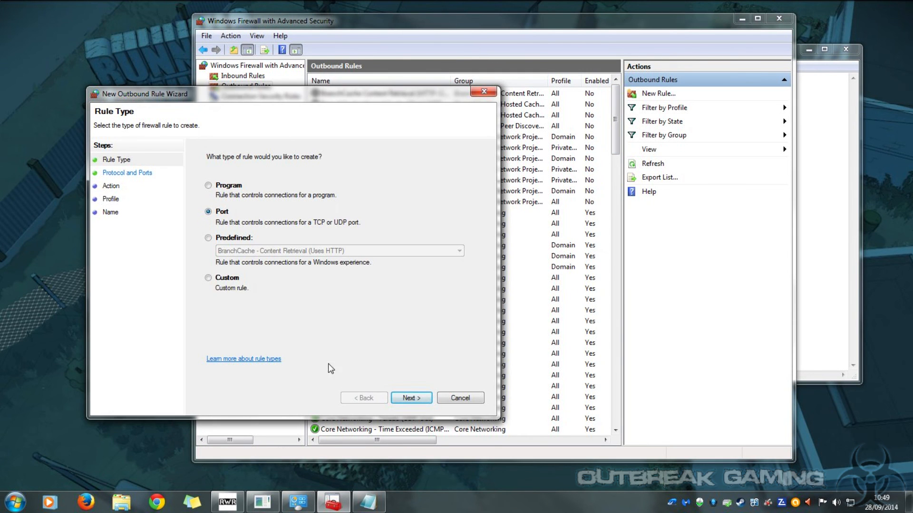
click(411, 398)
click(338, 246)
text(1238)
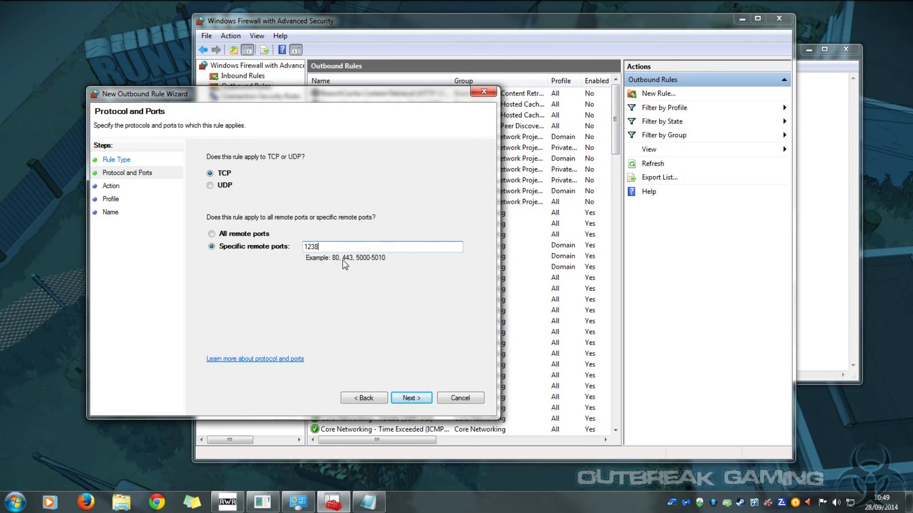
click(411, 399)
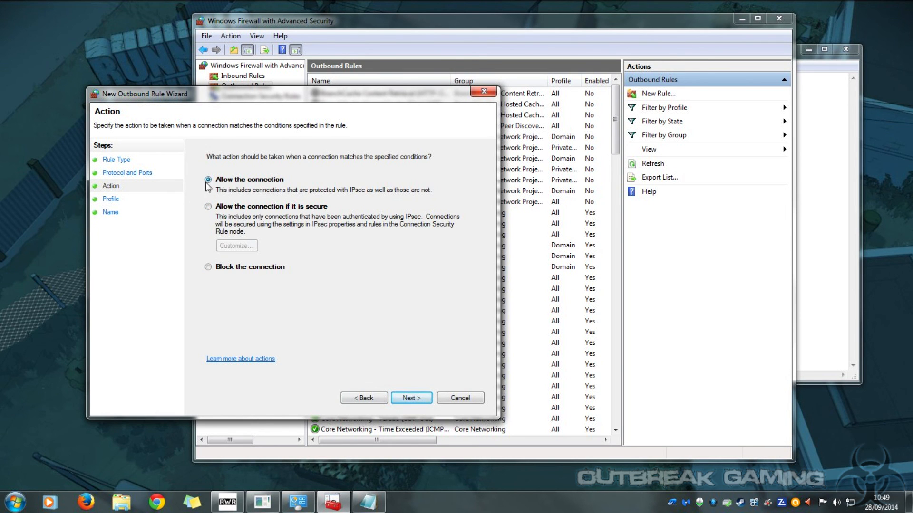
Step: Allow the outbound TCP connection on the preselected profiles, and finish the rule with the name rwr Server 1238 TCP
click(412, 399)
click(411, 400)
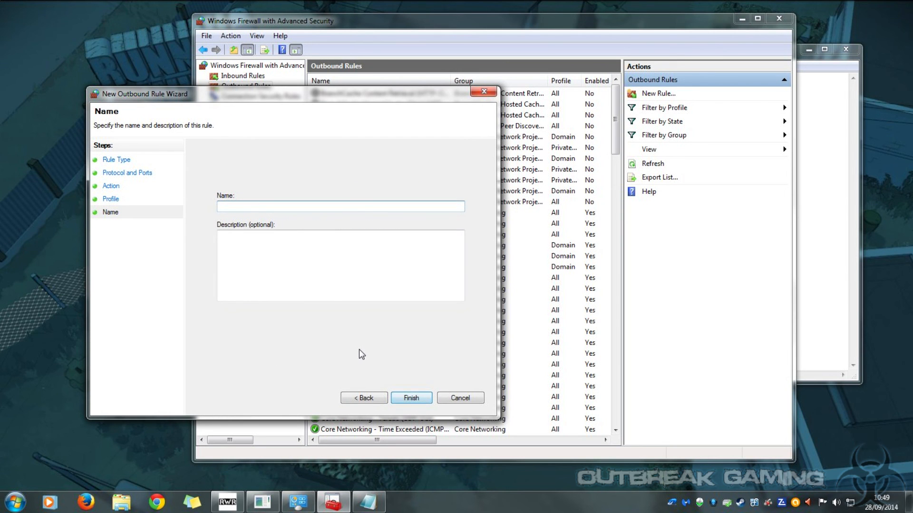
text(rwr Server 1238 TCP)
click(409, 398)
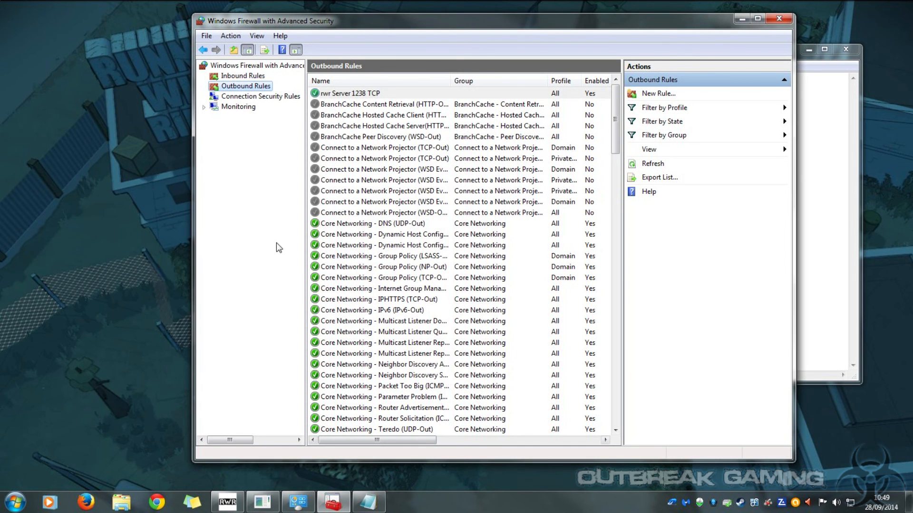
Step: Start a new outbound firewall rule of type Port for UDP, with specific remote port 1238
click(649, 94)
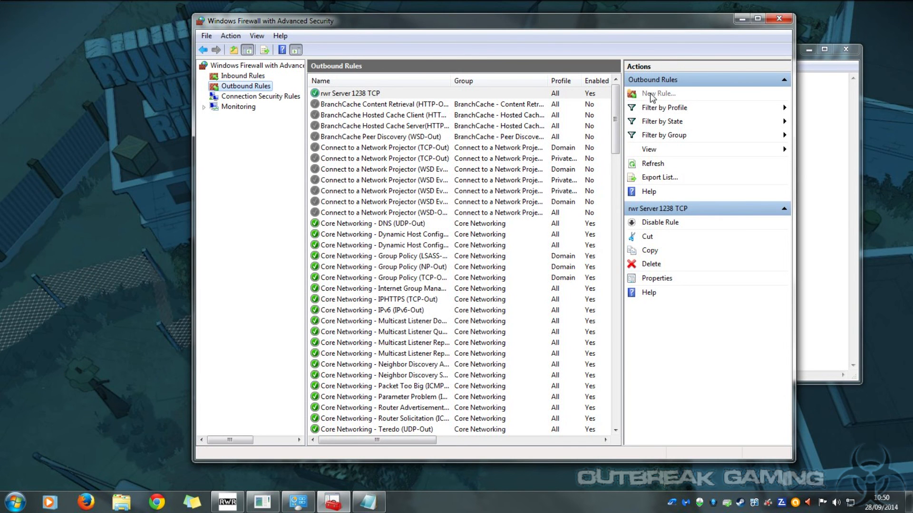
key(Down)
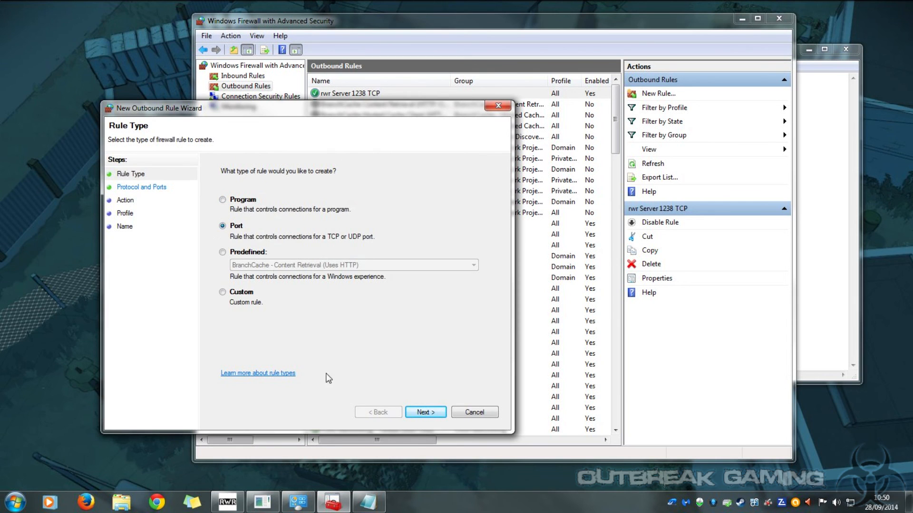
click(416, 412)
key(Down)
text(1238)
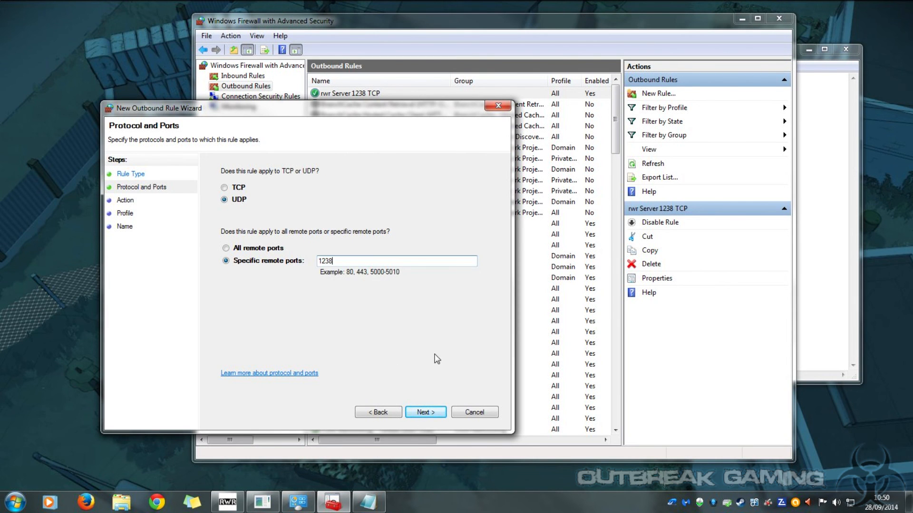
click(424, 412)
Step: Allow the outbound UDP connection on the preselected profiles, and finish the rule with the name rwr Server 1238 UDP
click(236, 195)
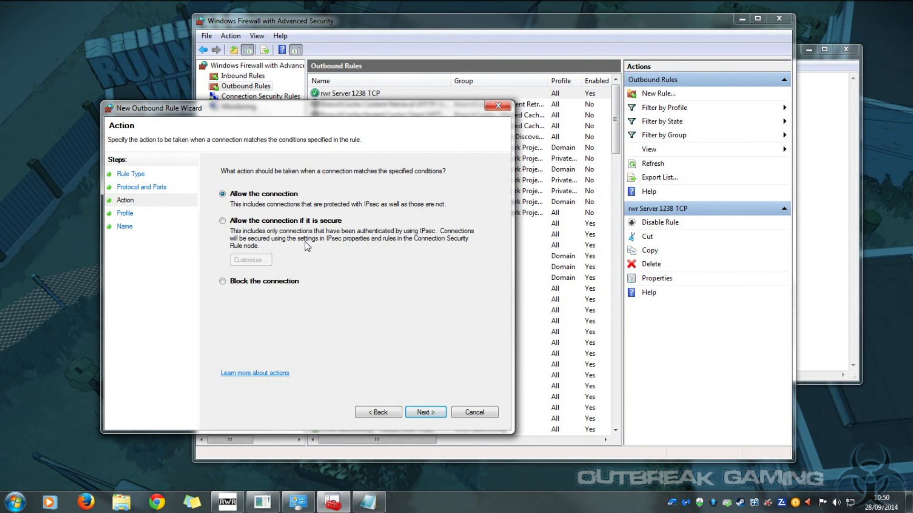
click(426, 413)
click(426, 412)
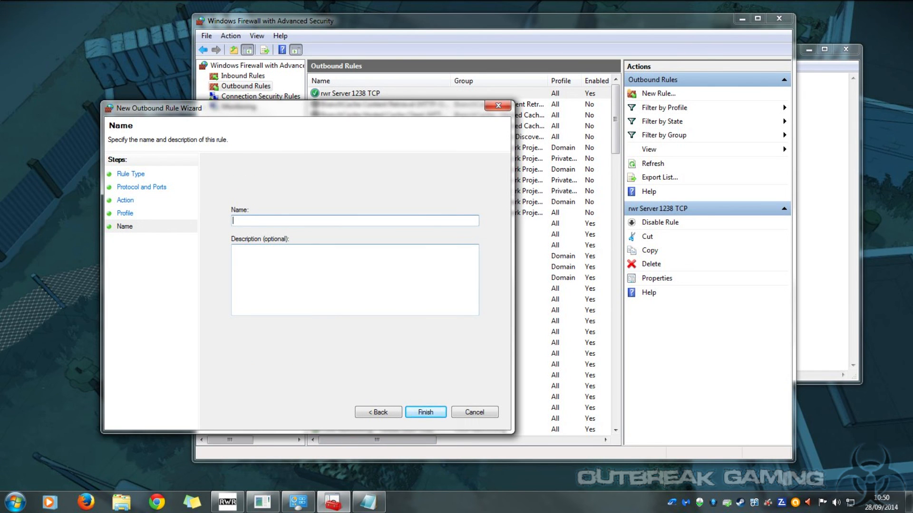
text(rwr Server 1238UDP)
click(425, 412)
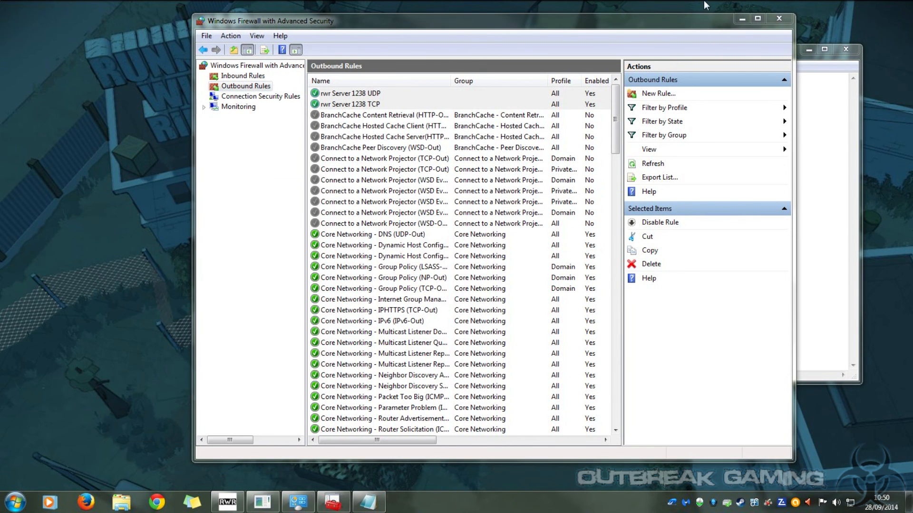
Step: Return to the inbound rules list, and close the firewall window and the server_settings_invasion file in Notepad
click(397, 50)
click(246, 76)
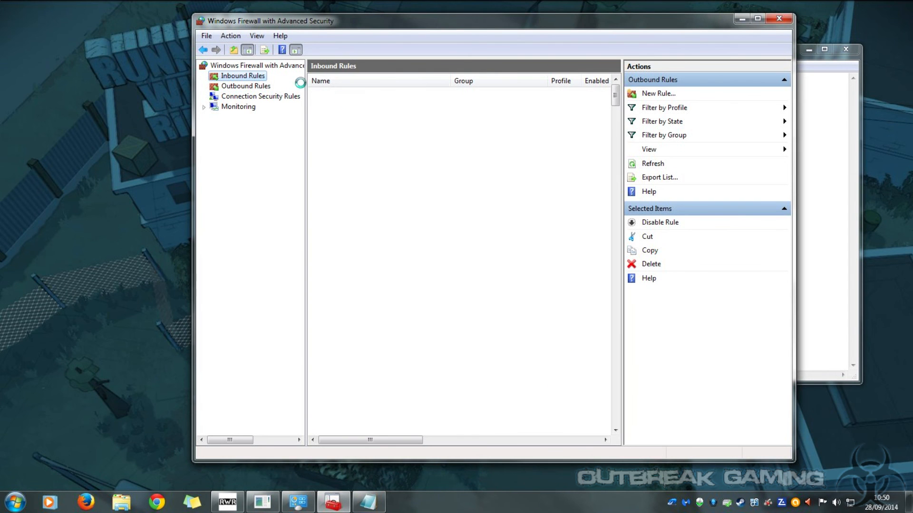
click(783, 18)
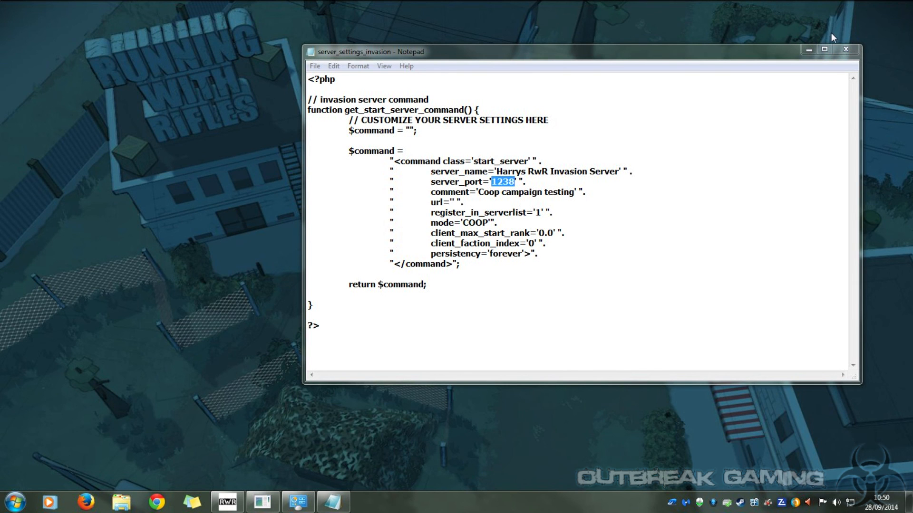
click(851, 53)
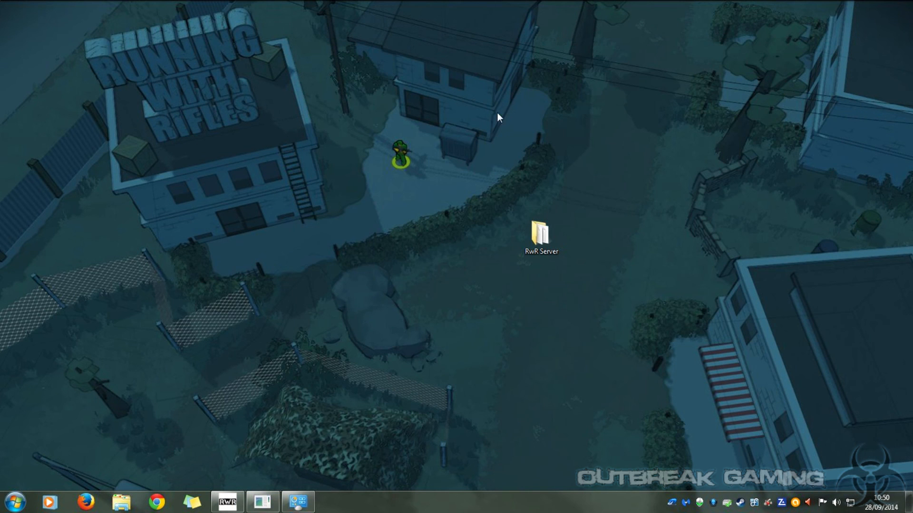
Step: Move the RwR Server folder slightly lower on the desktop and deselect it
drag(483, 180, 586, 274)
drag(541, 241, 541, 295)
click(632, 190)
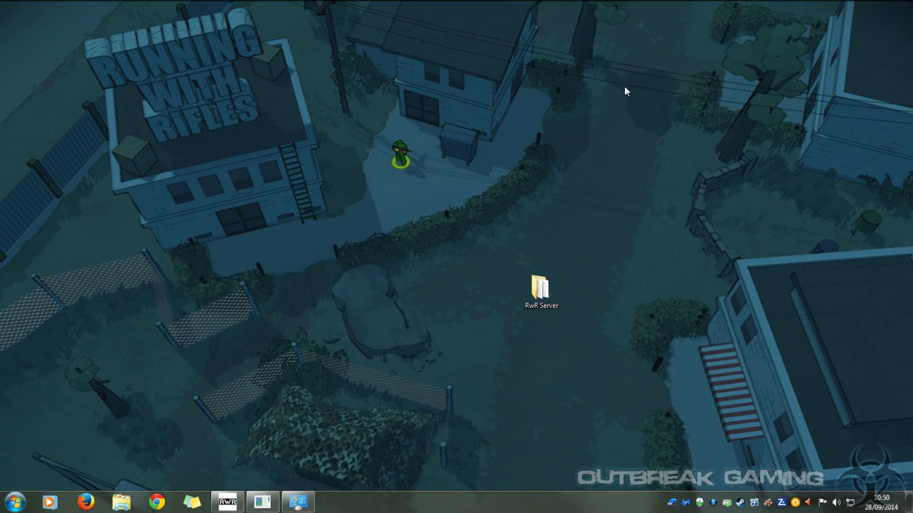
Step: Restore the Map Rotation Script and RwR Invasion consoles and arrange them overlapping, clear of the RwR Server folder
click(263, 502)
click(227, 503)
drag(369, 138, 196, 63)
drag(540, 211, 313, 98)
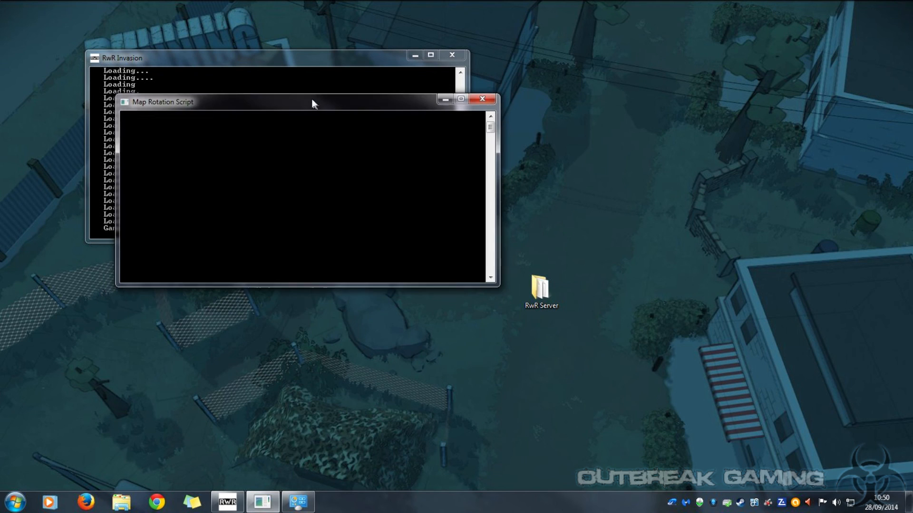
click(639, 179)
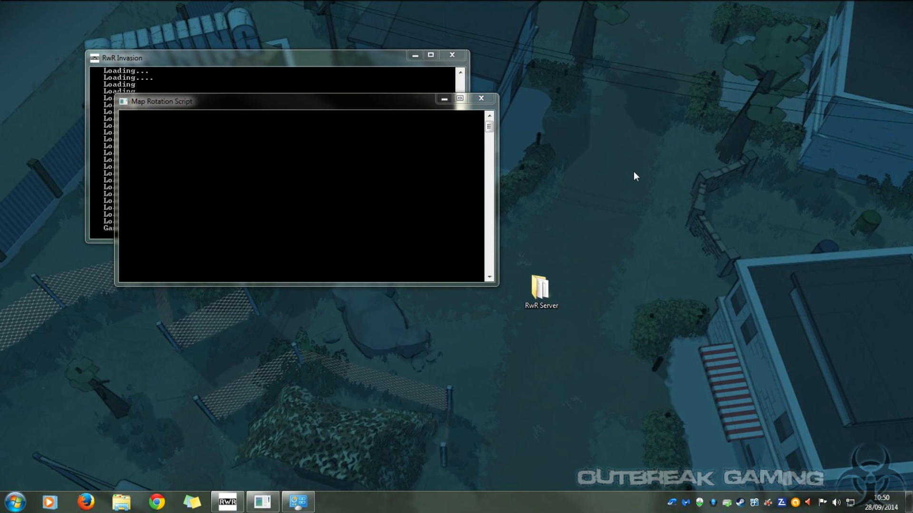